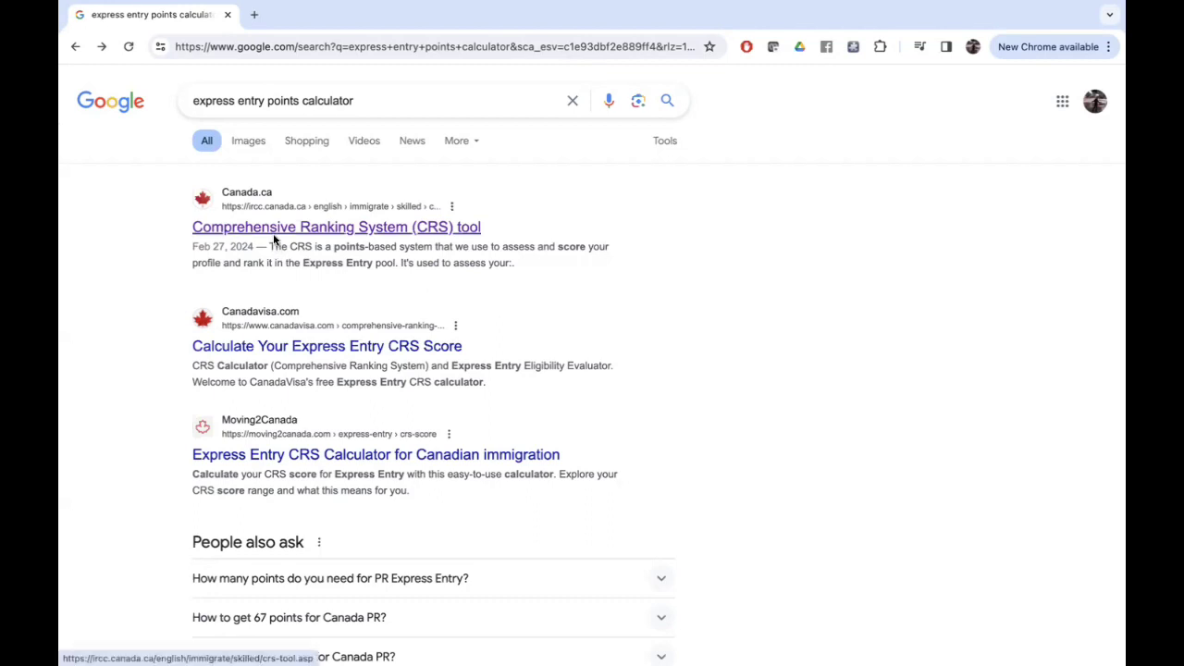
Open the canada.ca CRS tool page and scroll past the disclaimer to the marital status question.
left_click(363, 232)
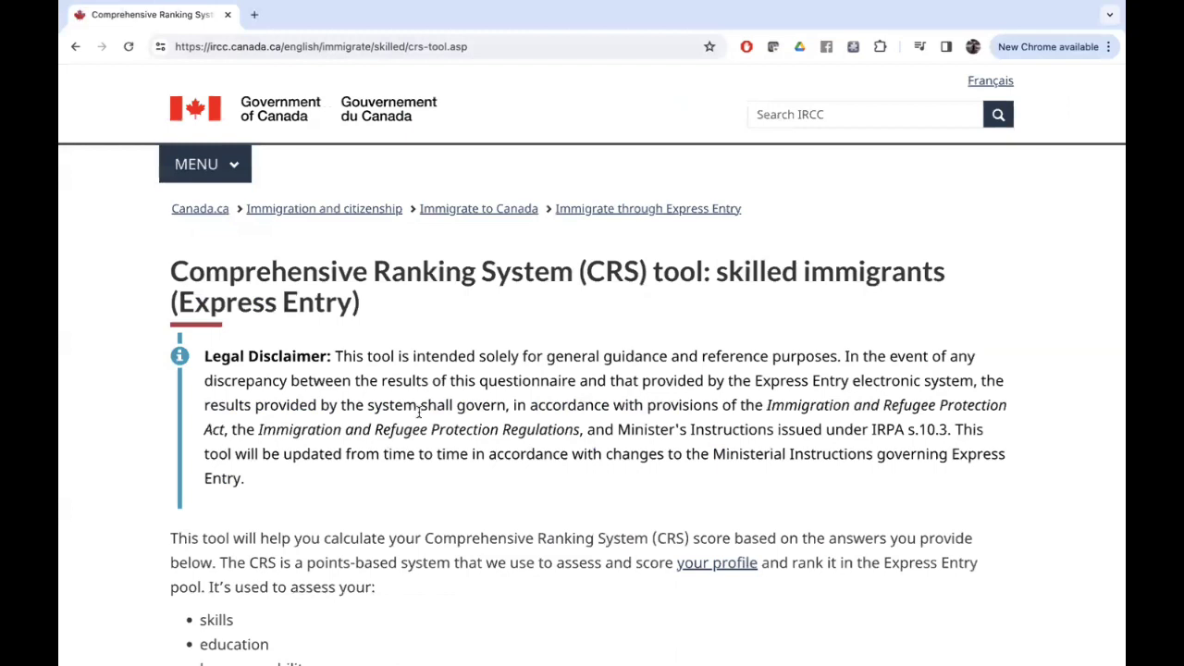
scroll(421, 416, "down", 1)
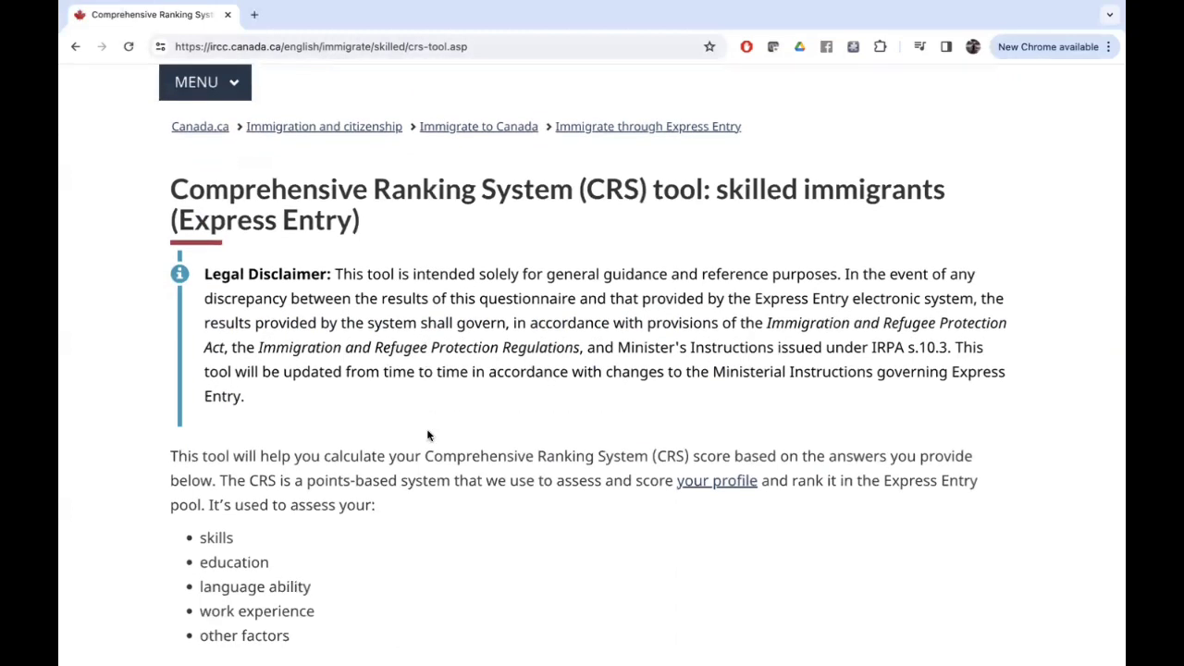
scroll(427, 434, "down", 2)
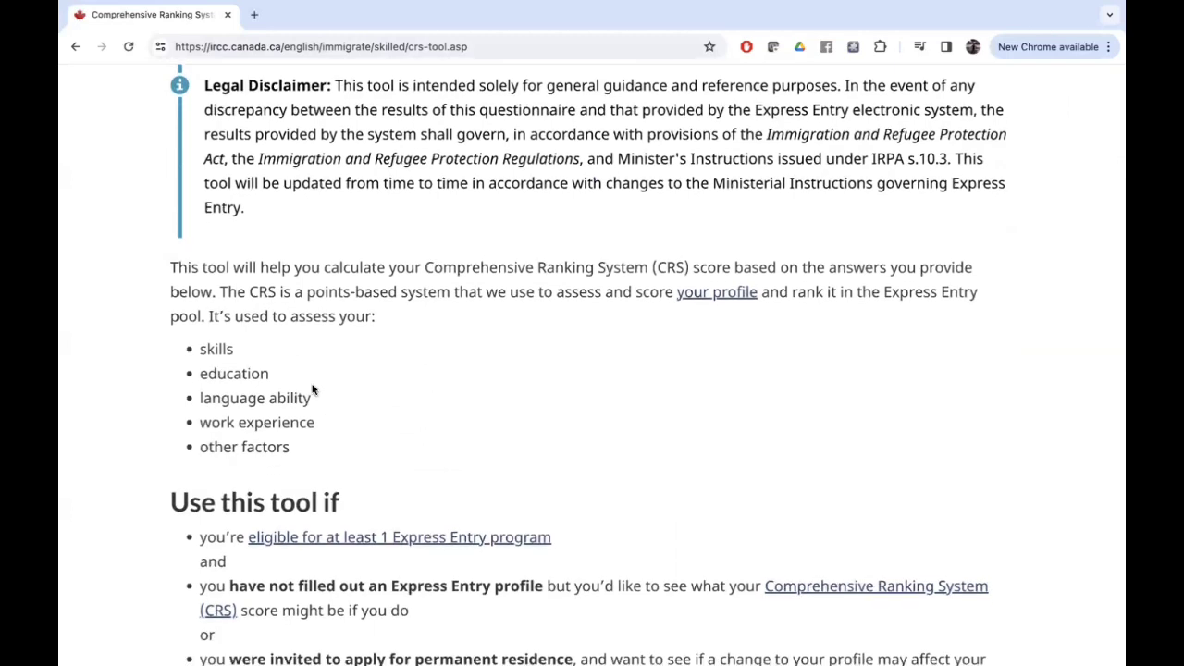
scroll(375, 411, "down", 1)
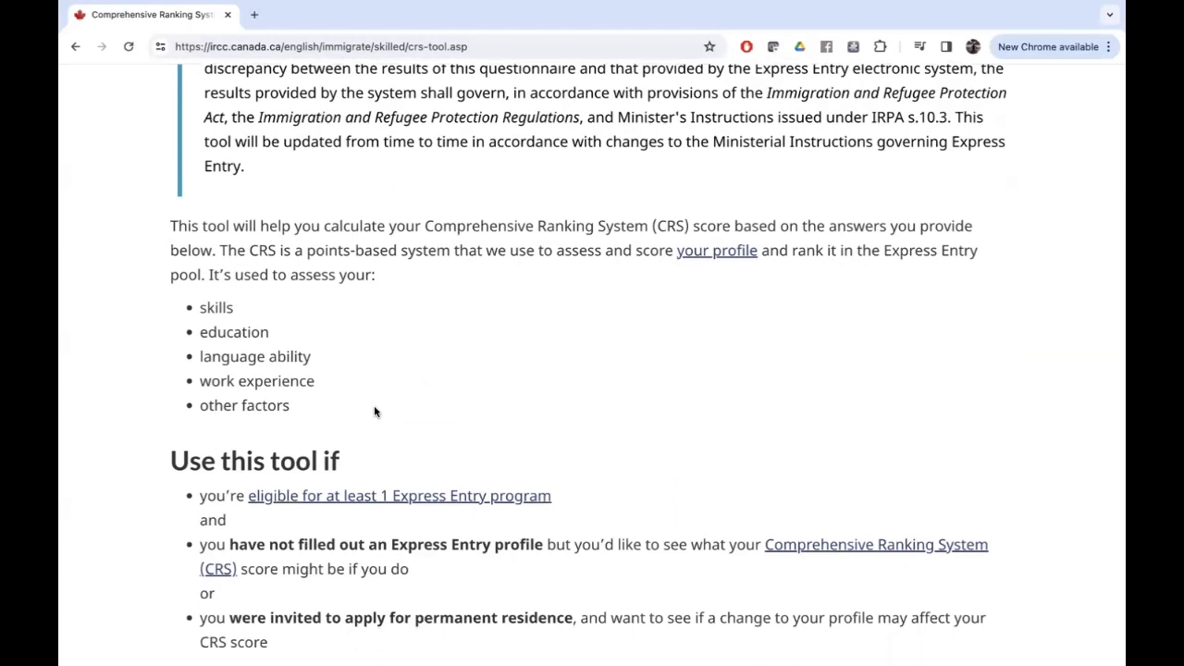
scroll(374, 412, "down", 1)
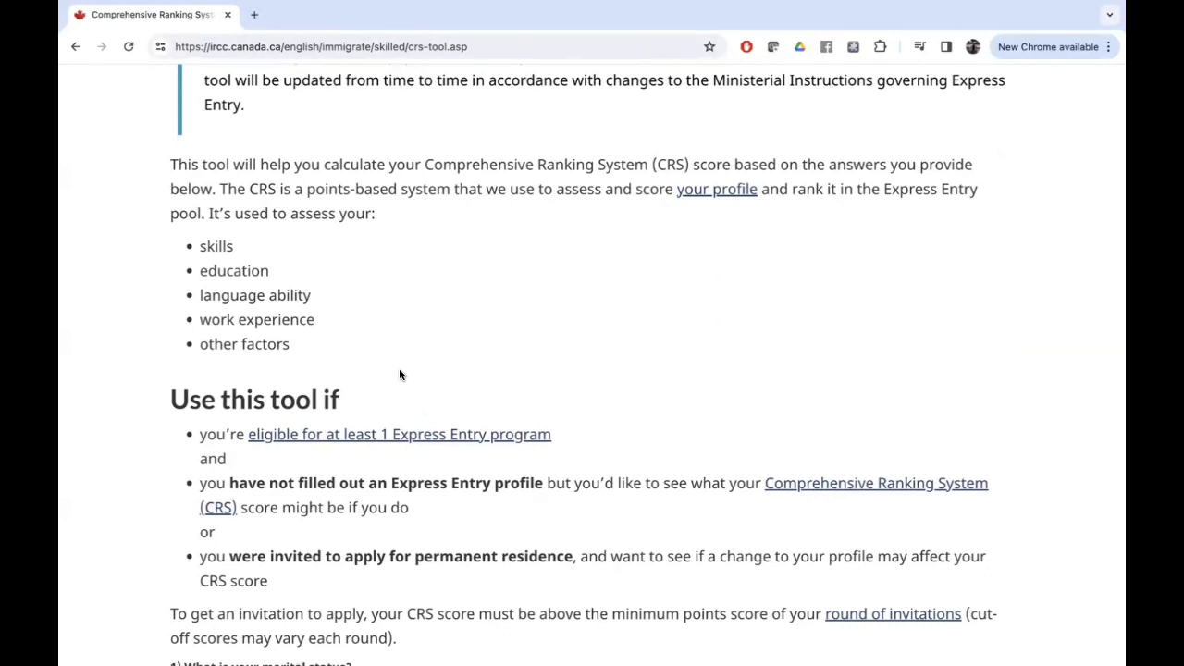
scroll(504, 355, "down", 3)
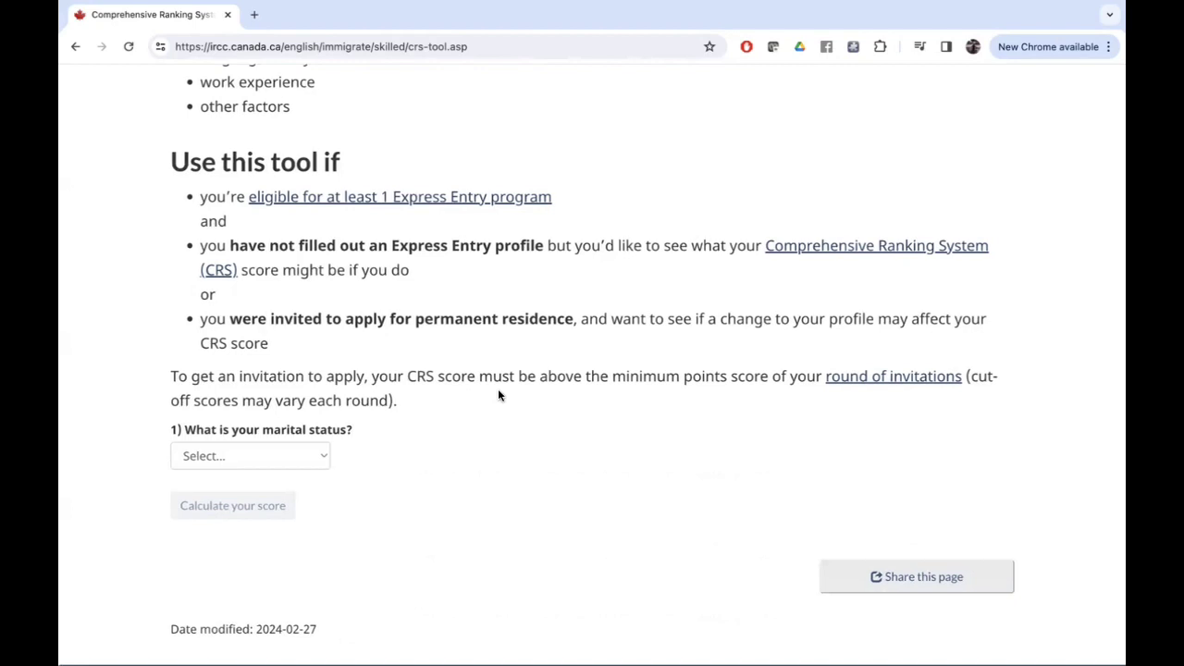
Set marital status to Never Married / Single and age to 27 years of age.
left_click(311, 461)
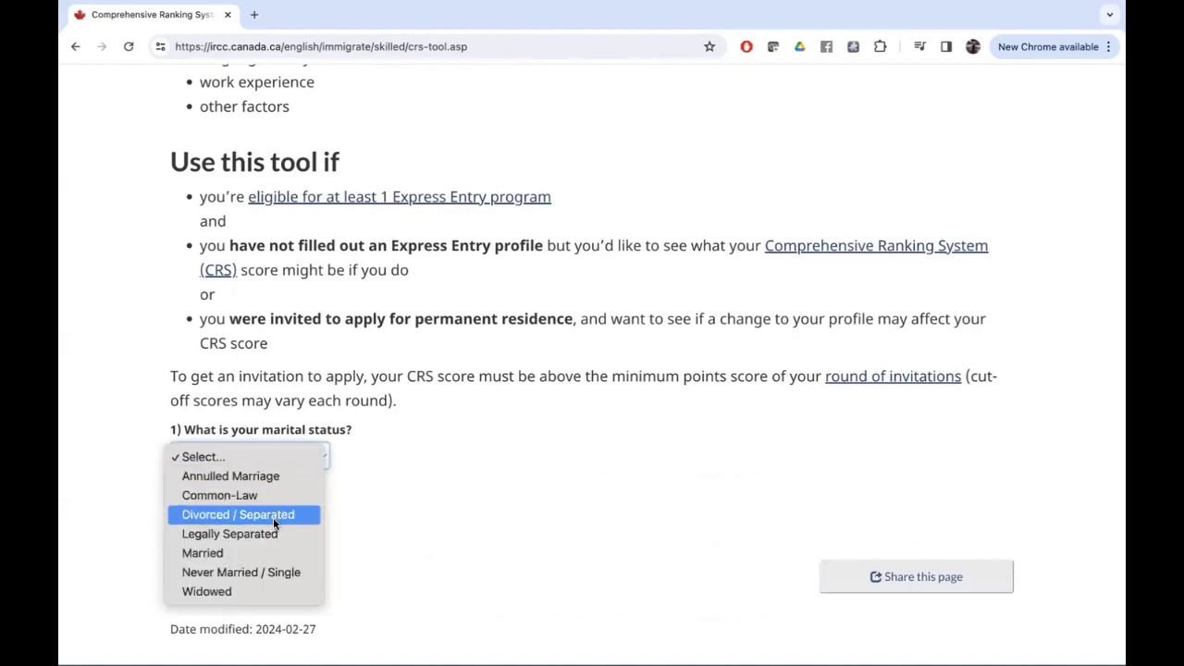
left_click(262, 572)
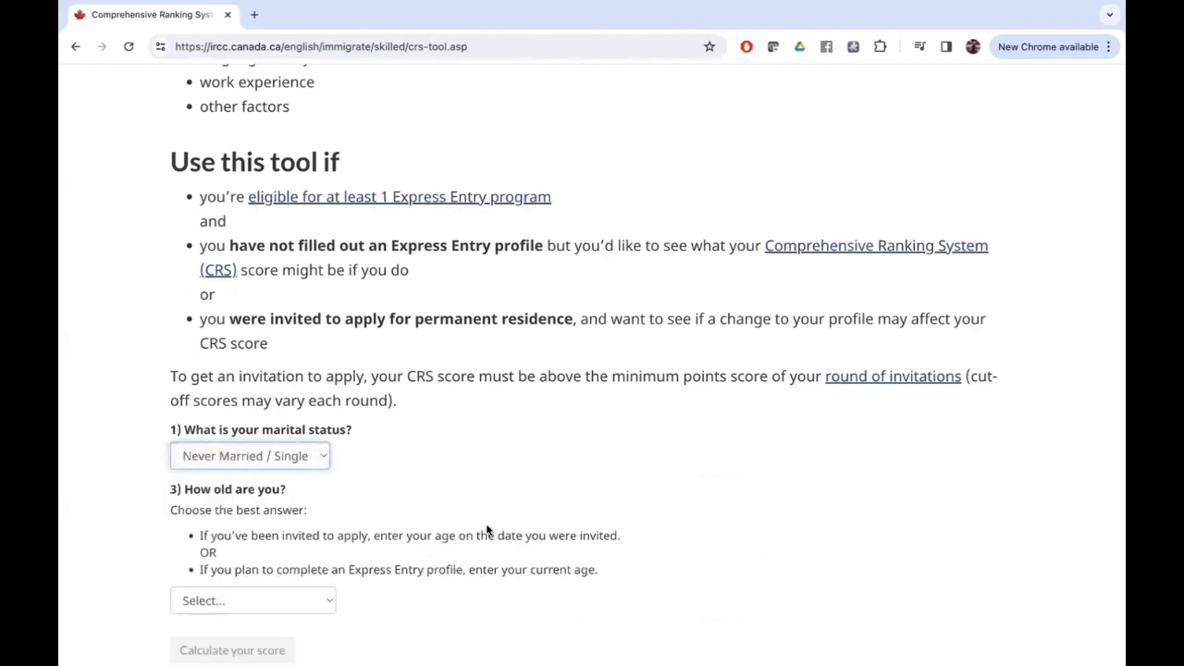
scroll(486, 528, "down", 2)
scroll(486, 530, "down", 1)
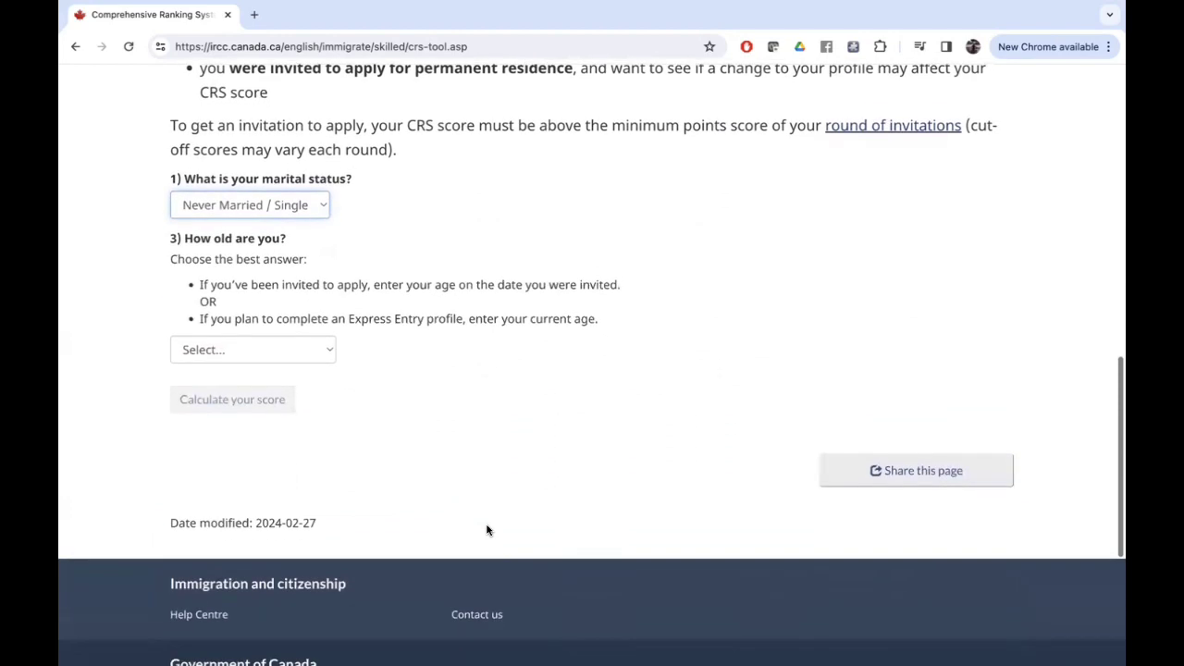
left_click(303, 351)
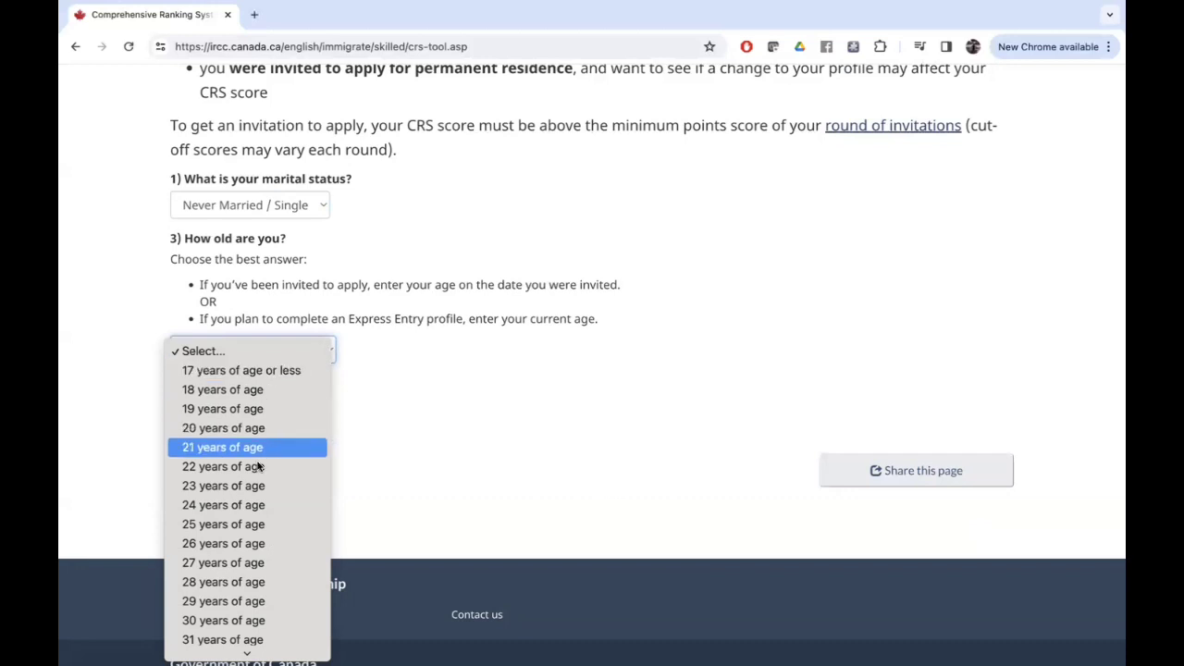
left_click(242, 564)
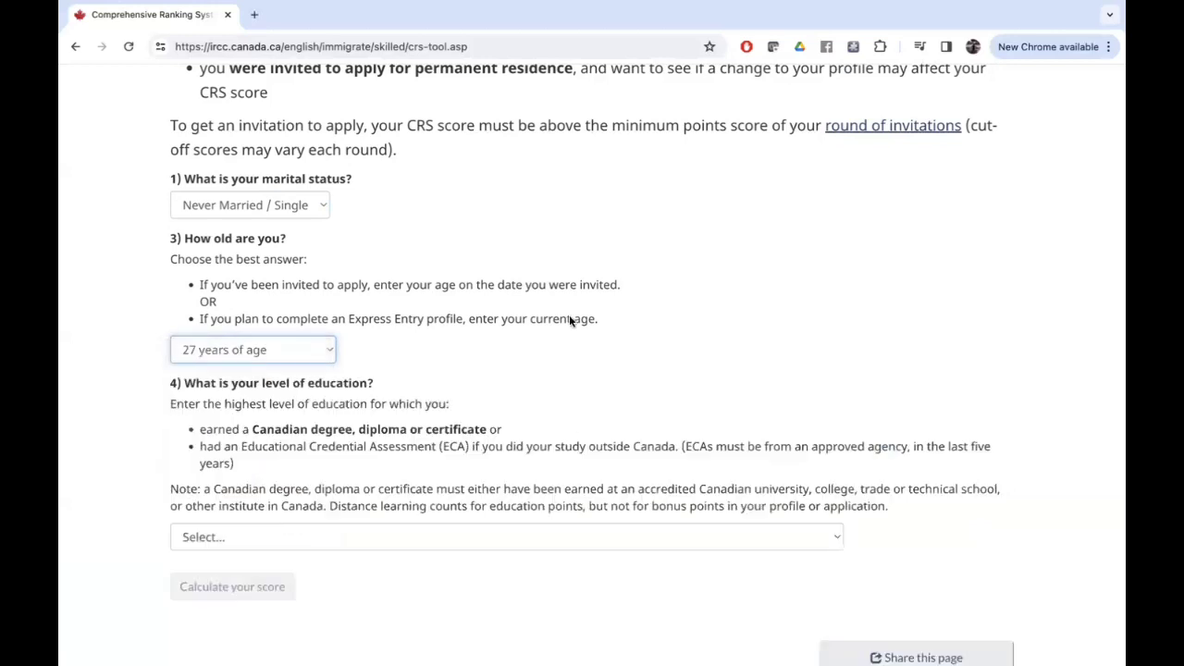
scroll(568, 317, "down", 2)
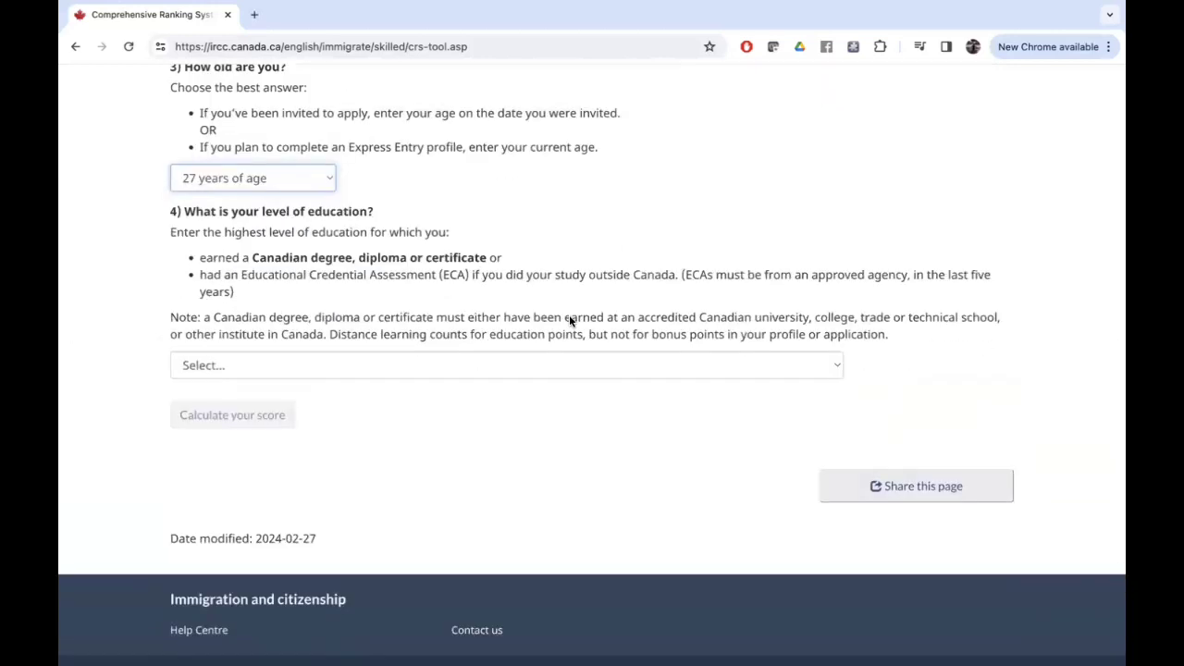
scroll(569, 319, "down", 1)
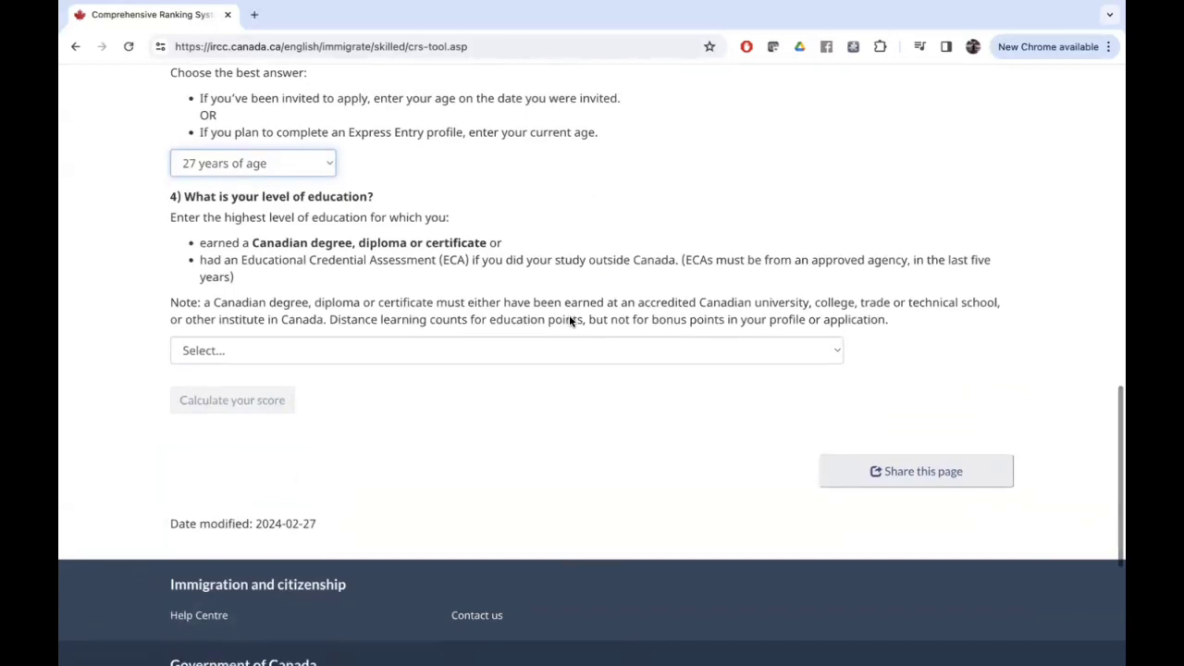
Choose a Master's degree as the highest level of education.
left_click(507, 353)
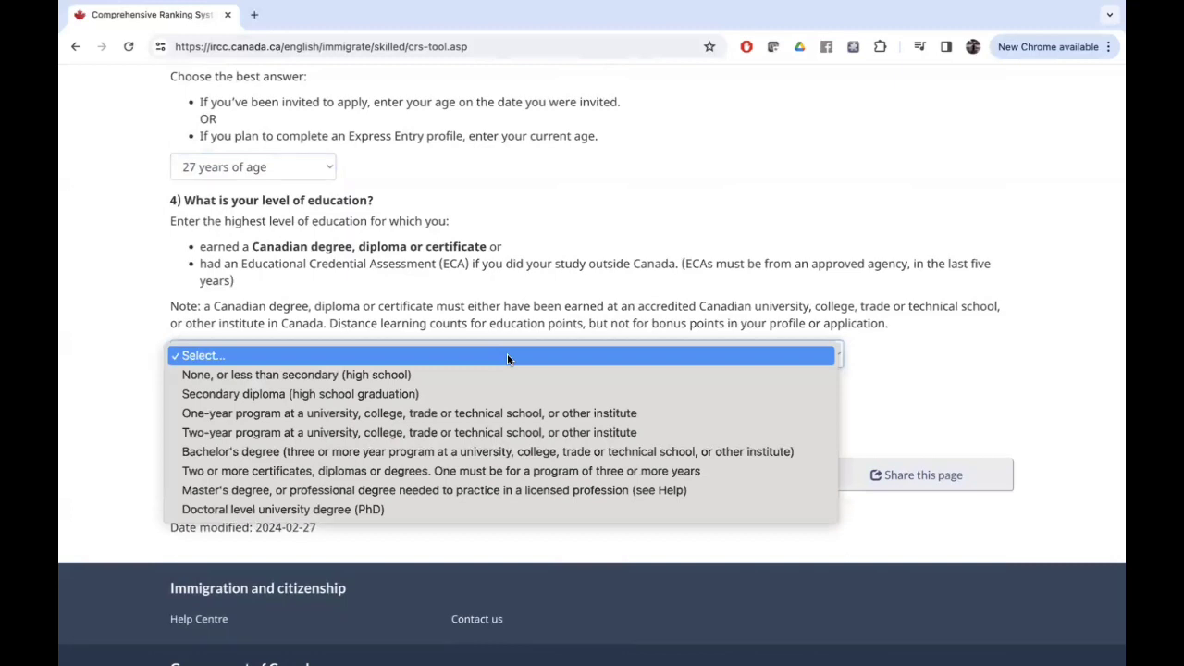
left_click(418, 491)
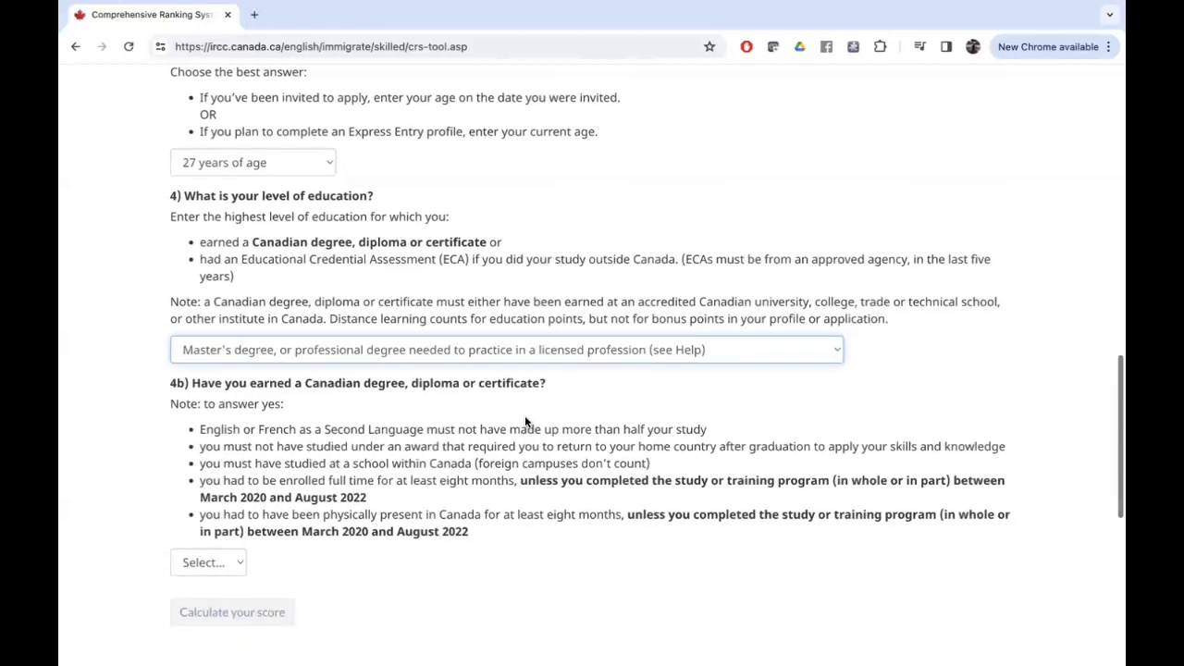
scroll(525, 421, "down", 1)
scroll(524, 422, "down", 1)
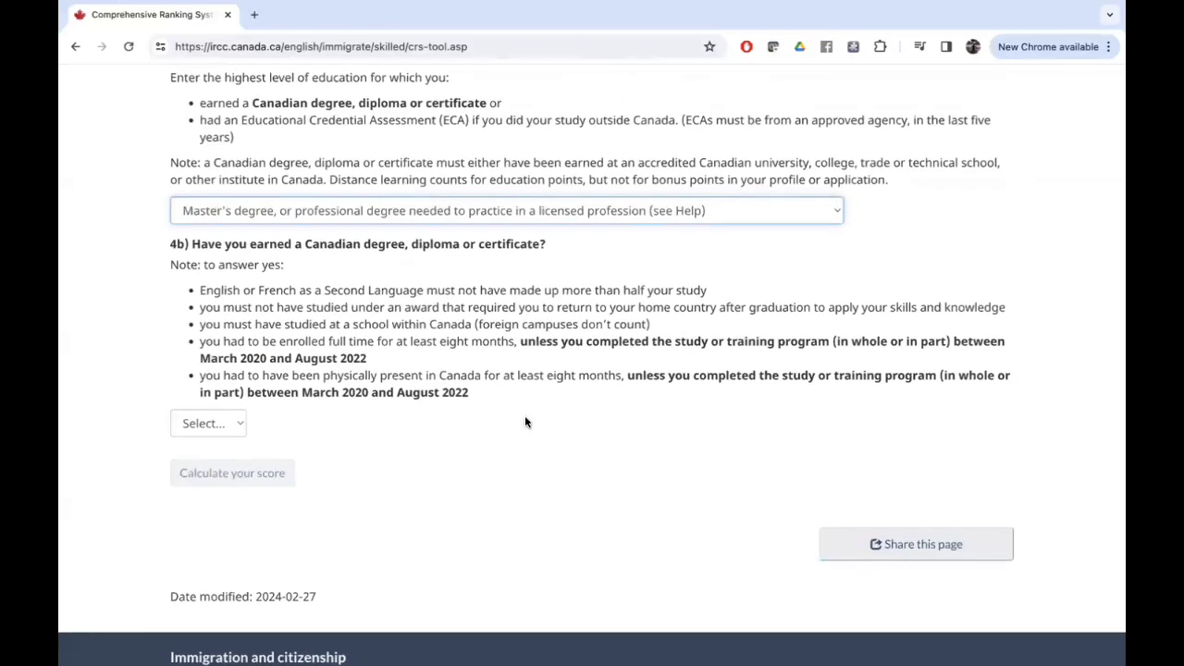
scroll(524, 422, "down", 1)
Answer No to having a Canadian degree, diploma or certificate.
left_click(220, 386)
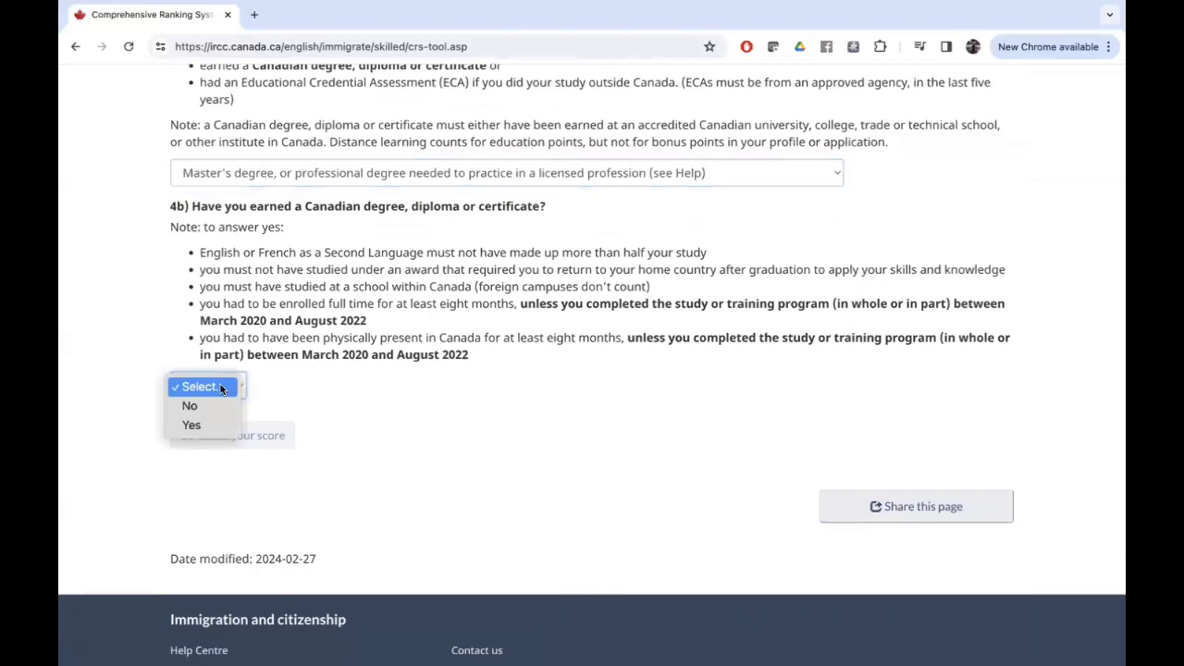
left_click(209, 405)
scroll(487, 404, "down", 2)
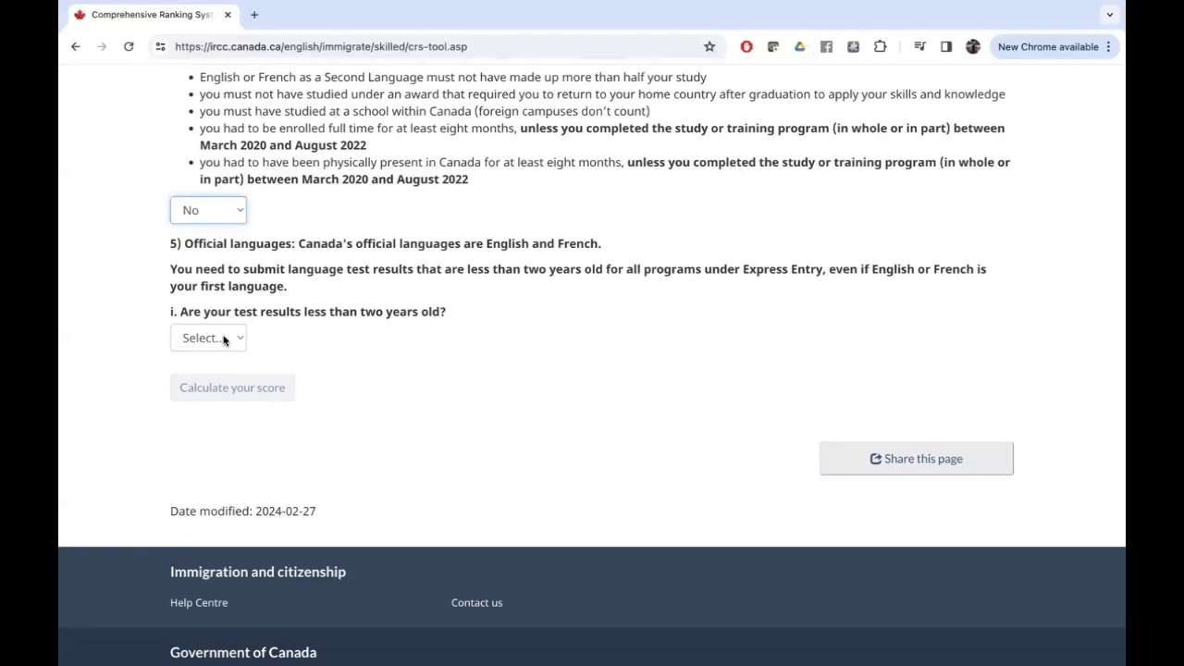
Answer Yes that the language test results are less than two years old.
left_click(223, 340)
left_click(223, 341)
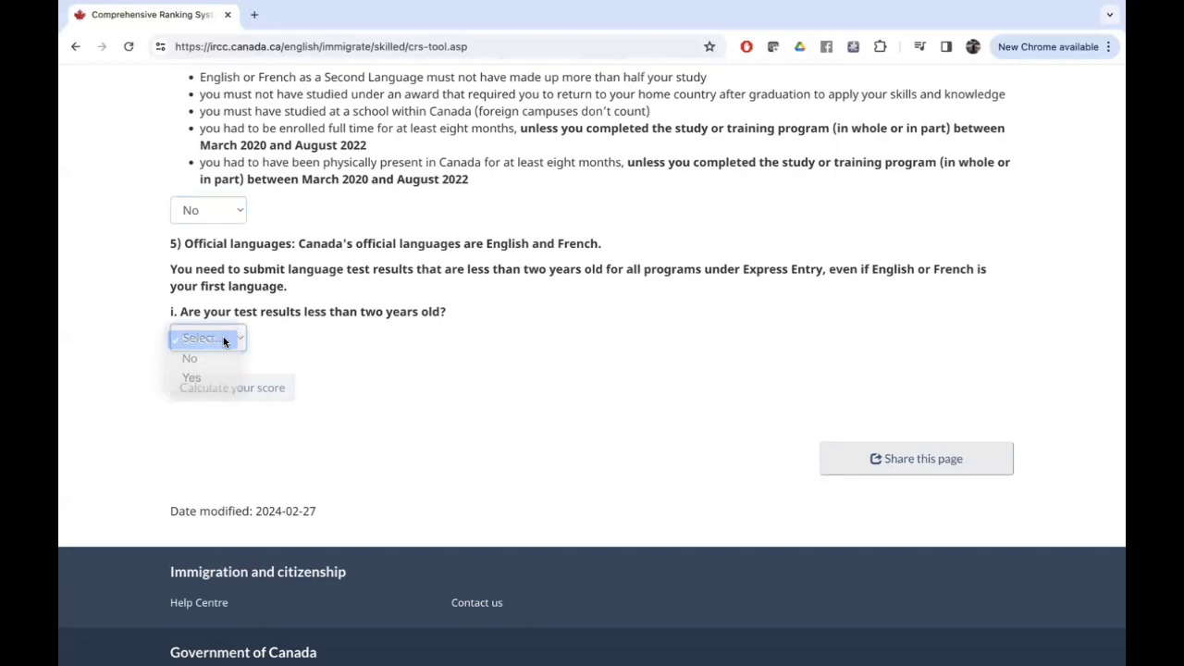
left_click(223, 341)
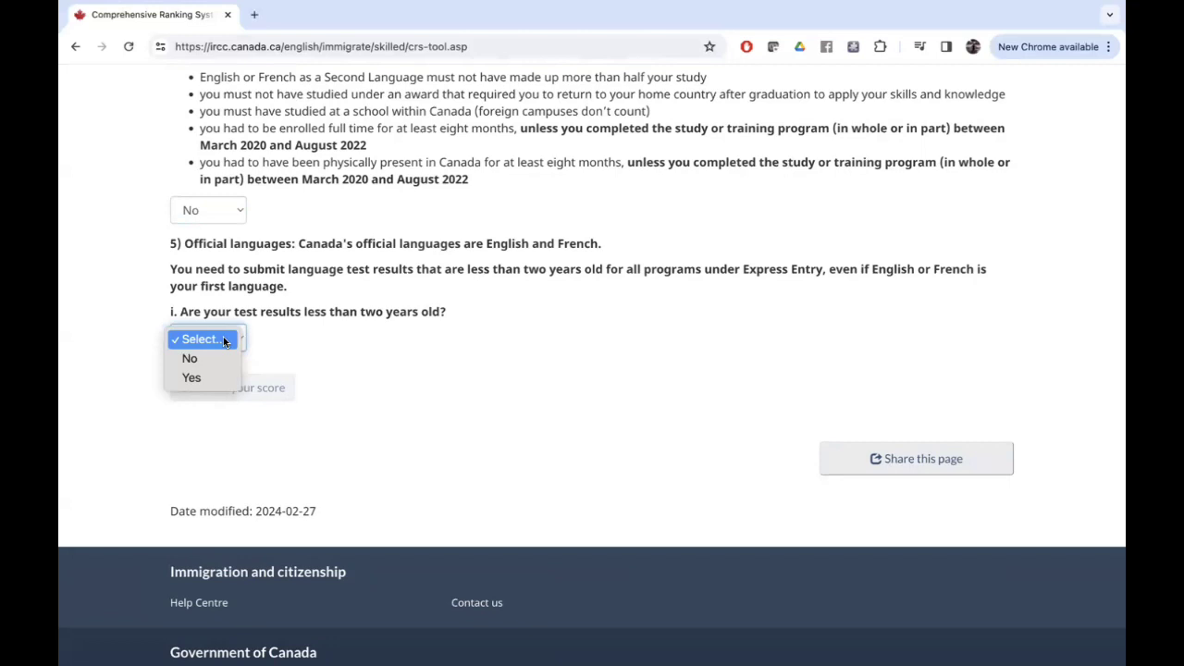
left_click(189, 358)
left_click(204, 302)
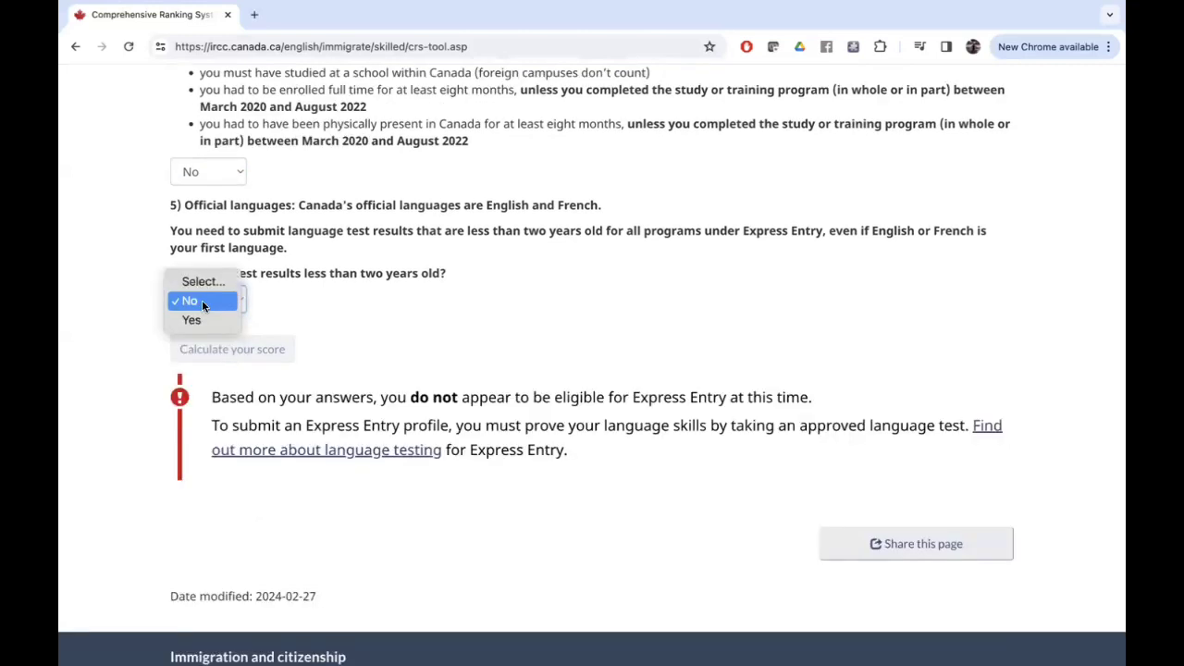
left_click(201, 320)
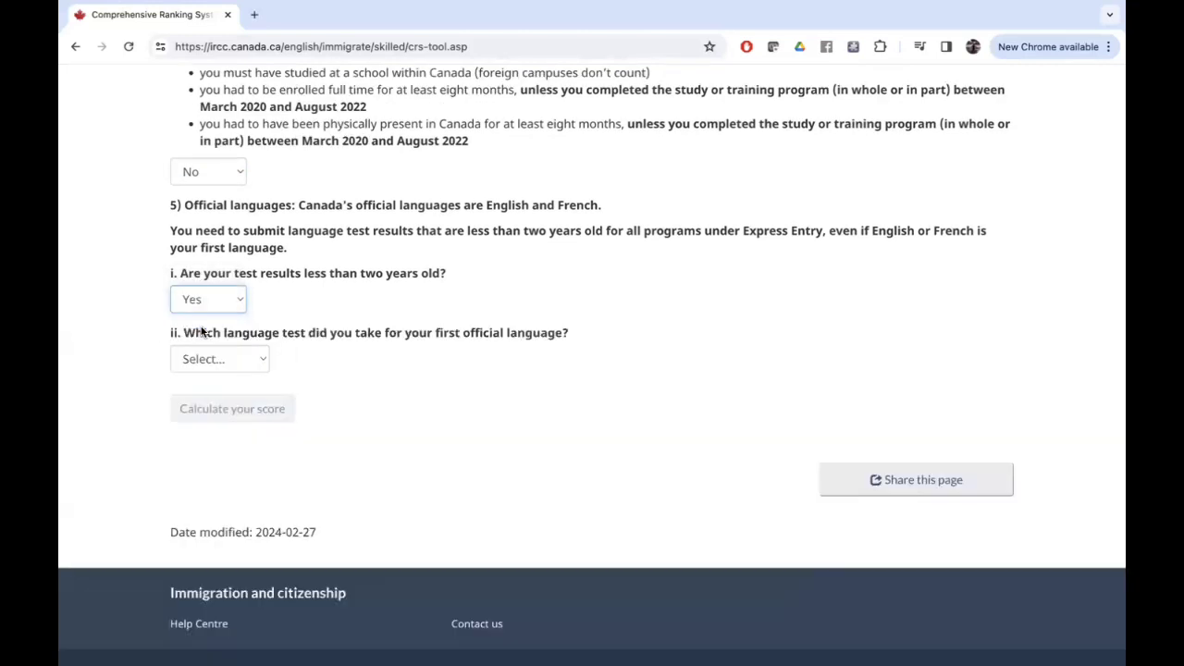
scroll(394, 351, "down", 1)
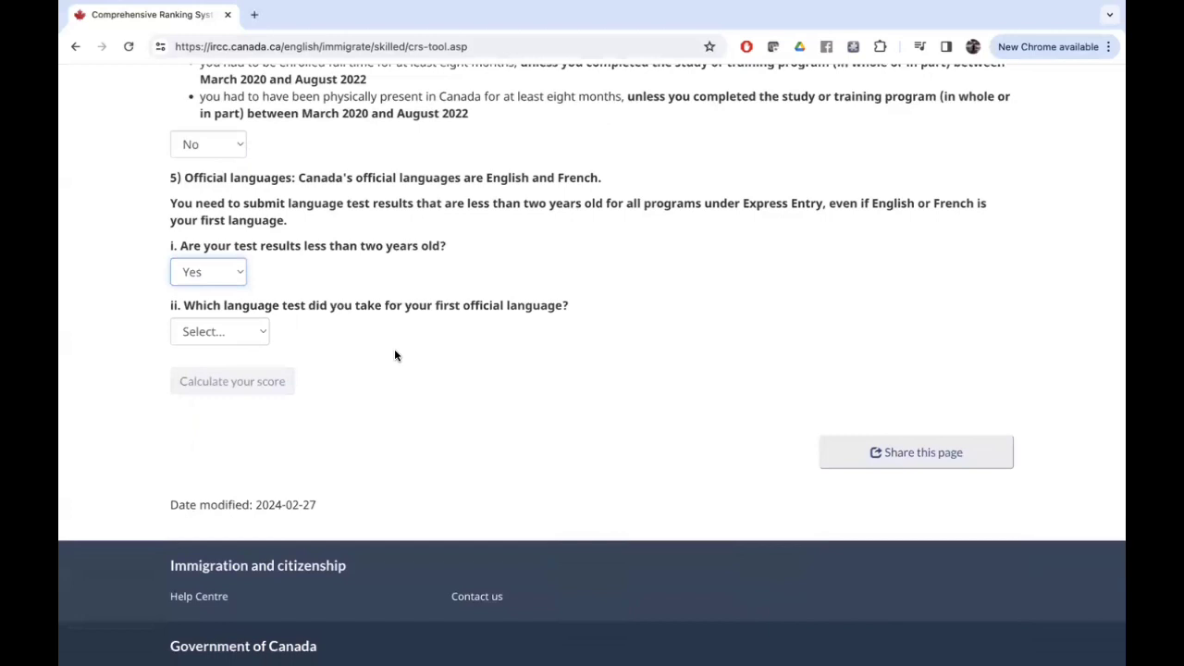
left_click(221, 333)
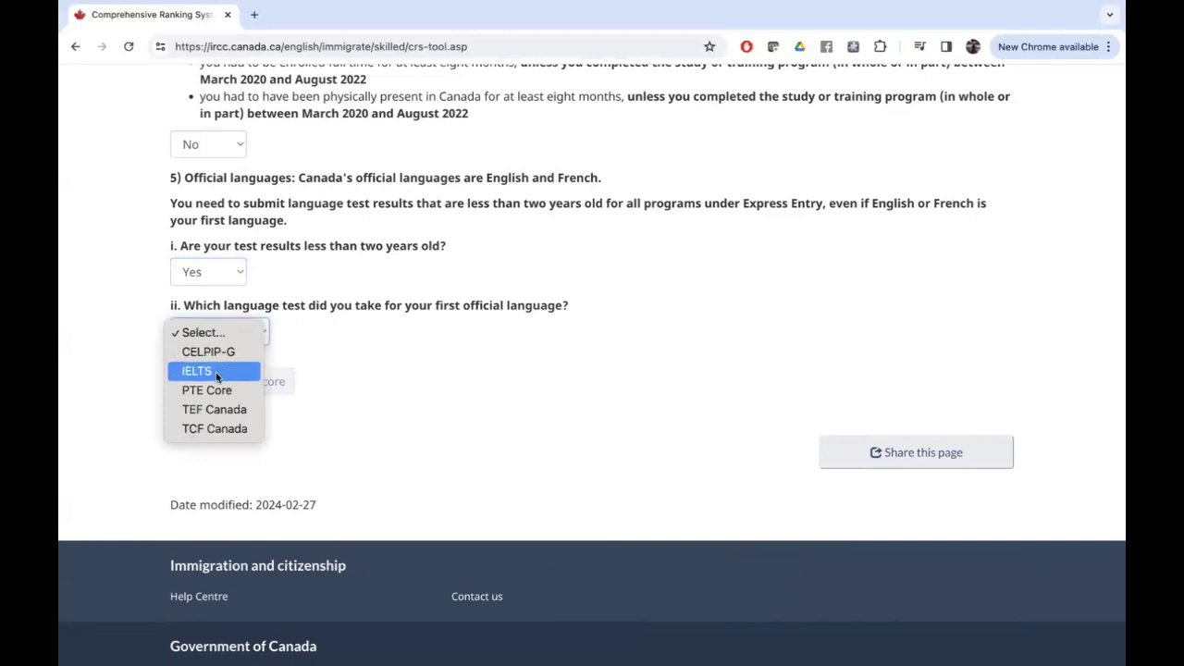
Enter IELTS scores: Speaking 7.5–9.0, Listening 8.5–9.0, Reading 8.0–9.0, Writing 7.5–9.0.
left_click(215, 372)
scroll(436, 362, "down", 5)
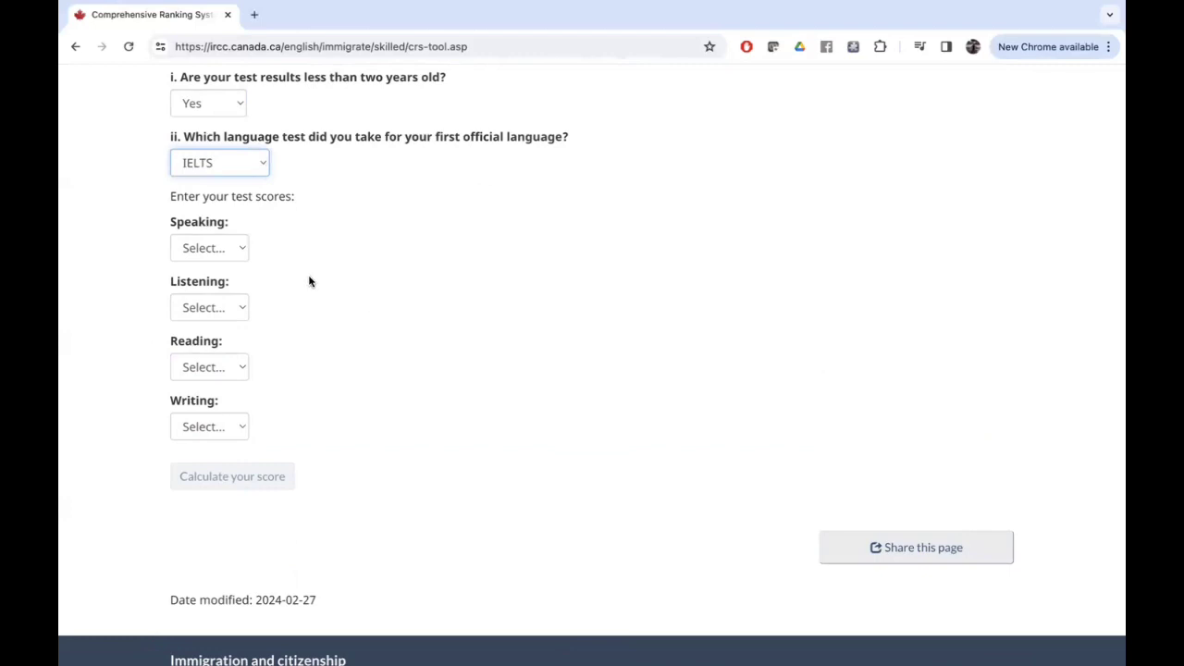
left_click(222, 247)
left_click(217, 269)
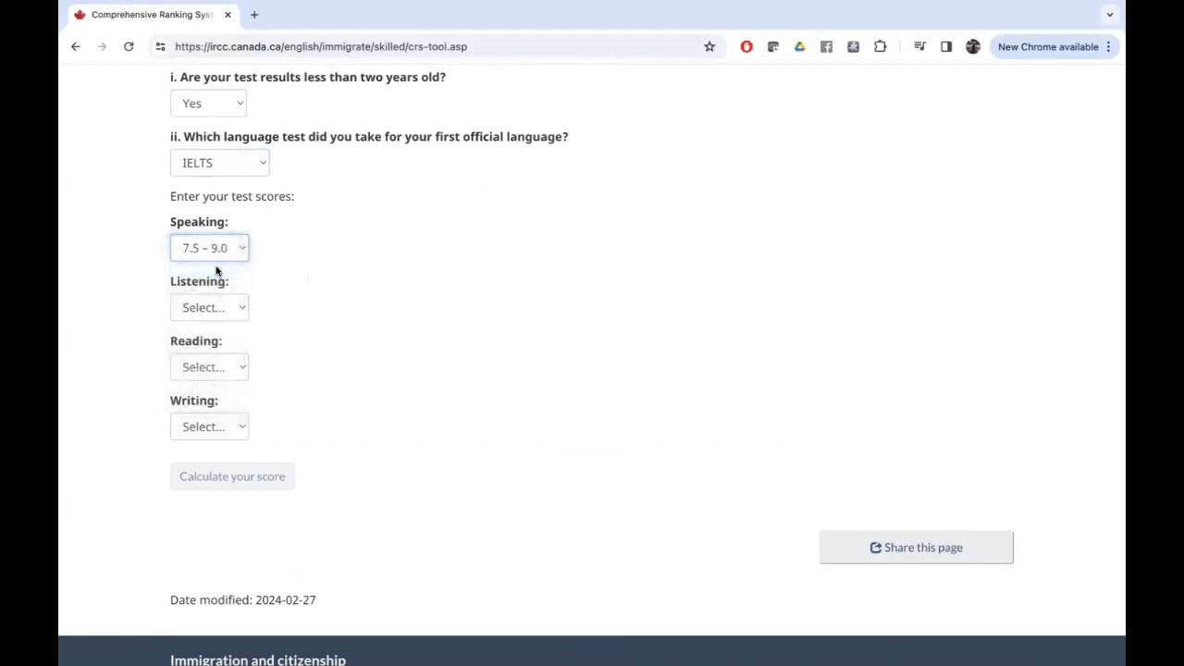
scroll(383, 349, "down", 2)
left_click(230, 222)
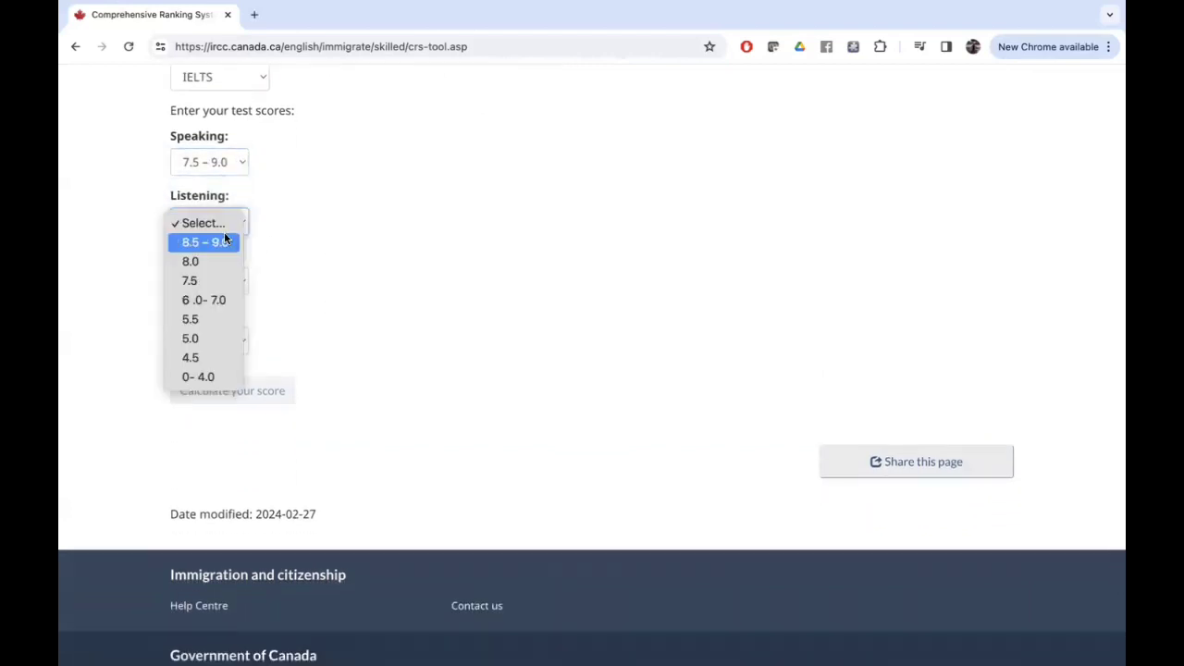
left_click(221, 241)
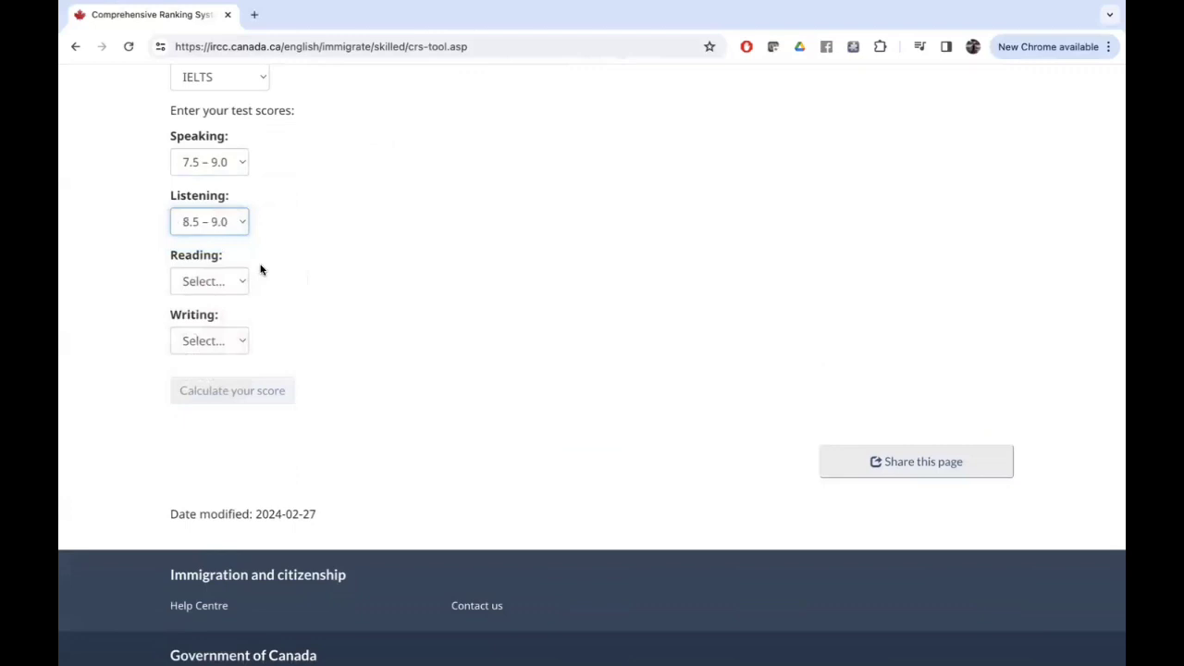
left_click(226, 286)
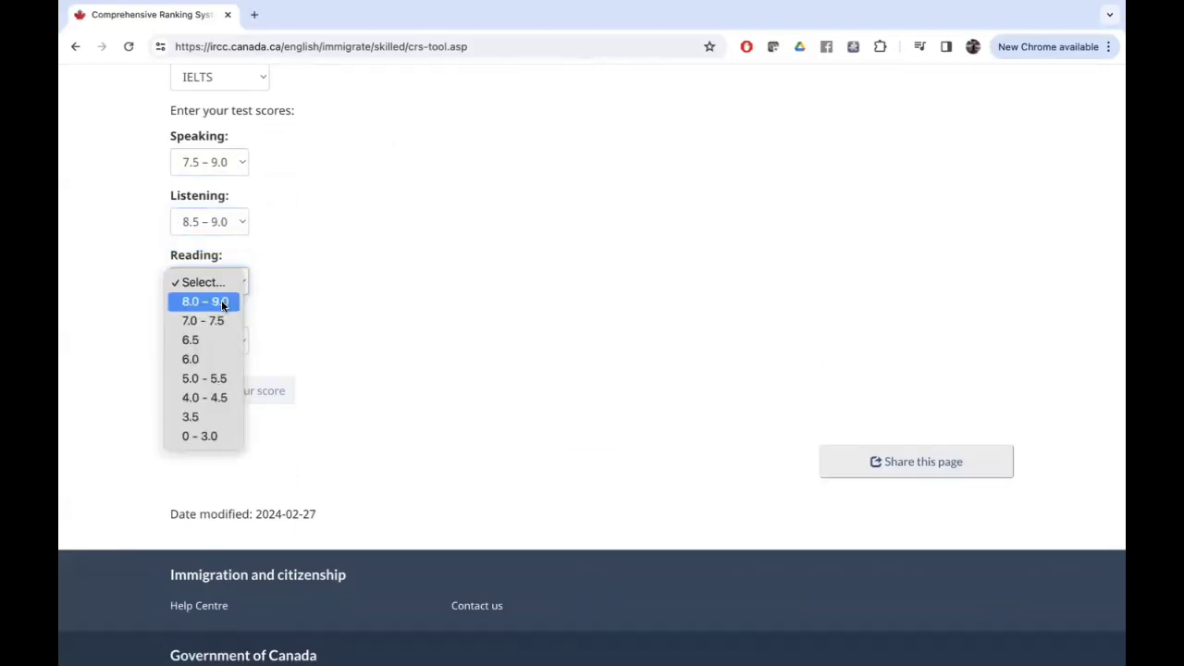
left_click(221, 301)
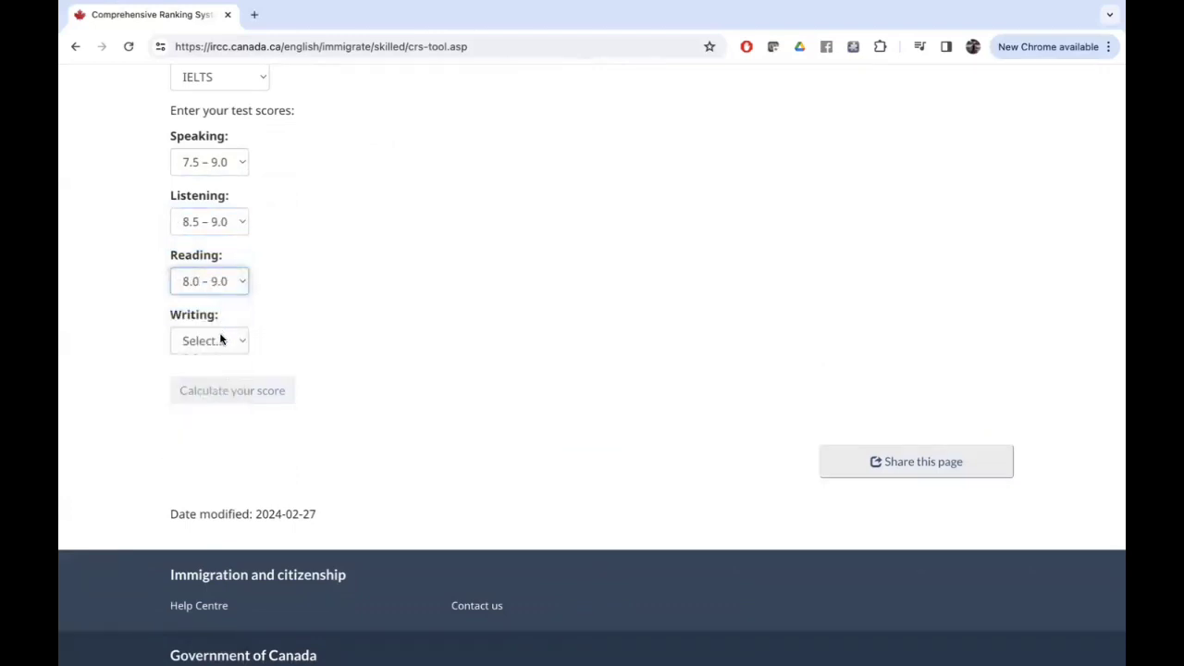
left_click(217, 342)
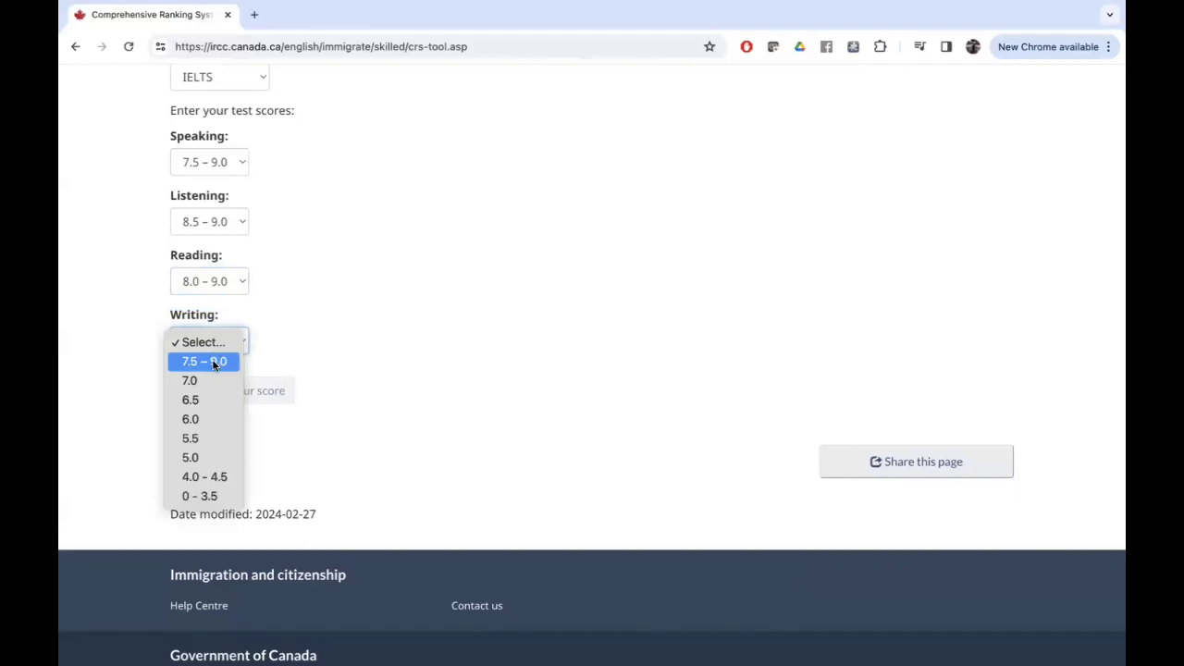
left_click(214, 364)
Mark the second official language test as not applicable.
scroll(396, 351, "down", 2)
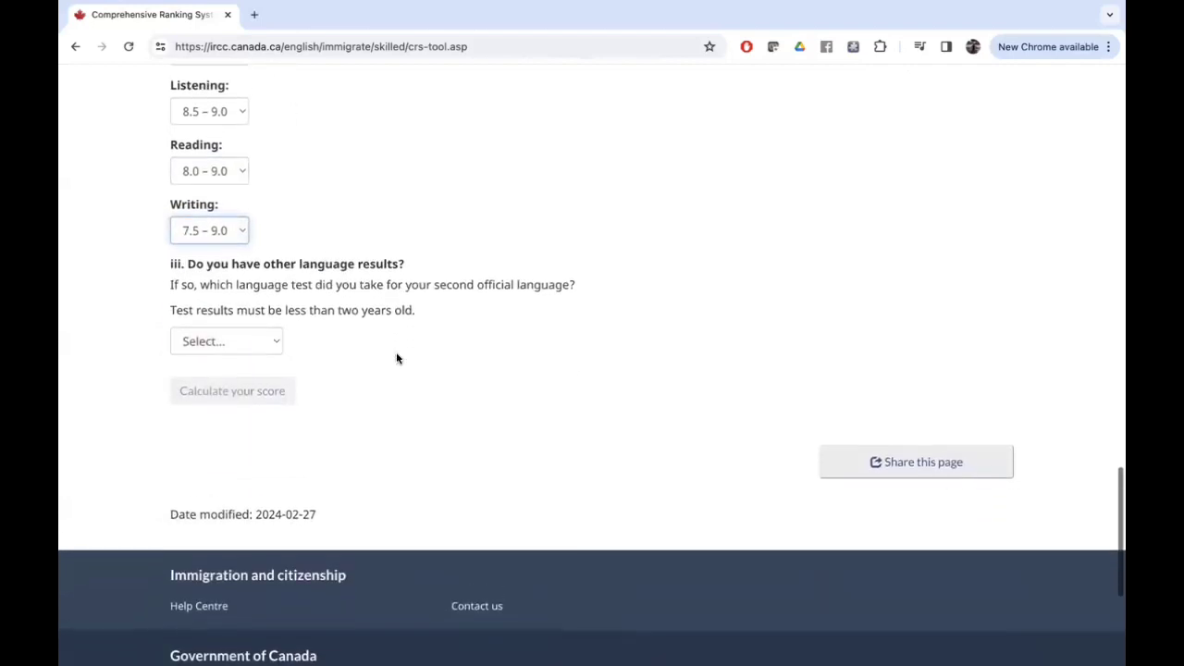
left_click(256, 358)
left_click(235, 407)
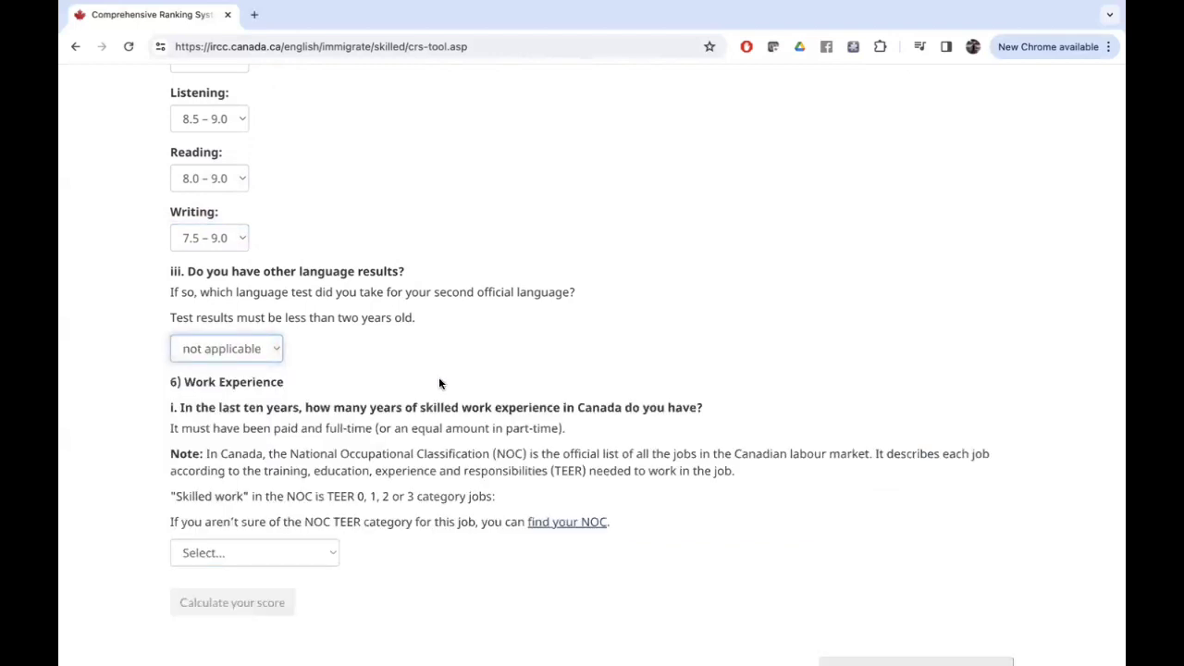
Set Canadian work experience to none or less than a year and foreign experience to 3 years or more.
scroll(439, 383, "down", 2)
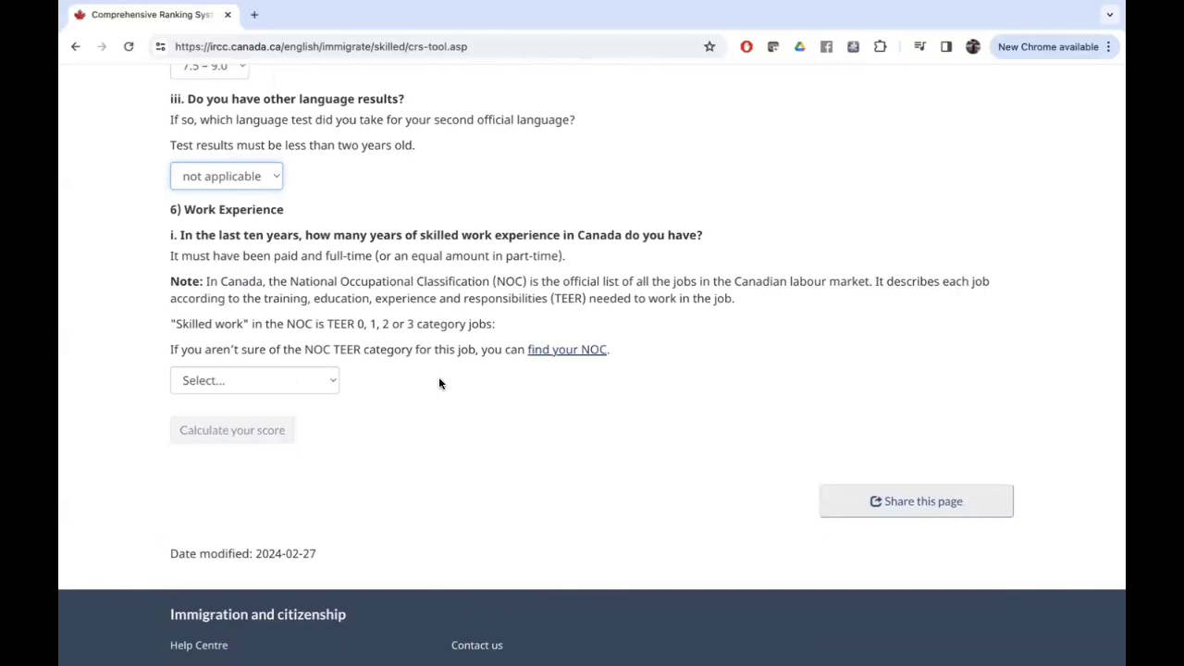
left_click(326, 381)
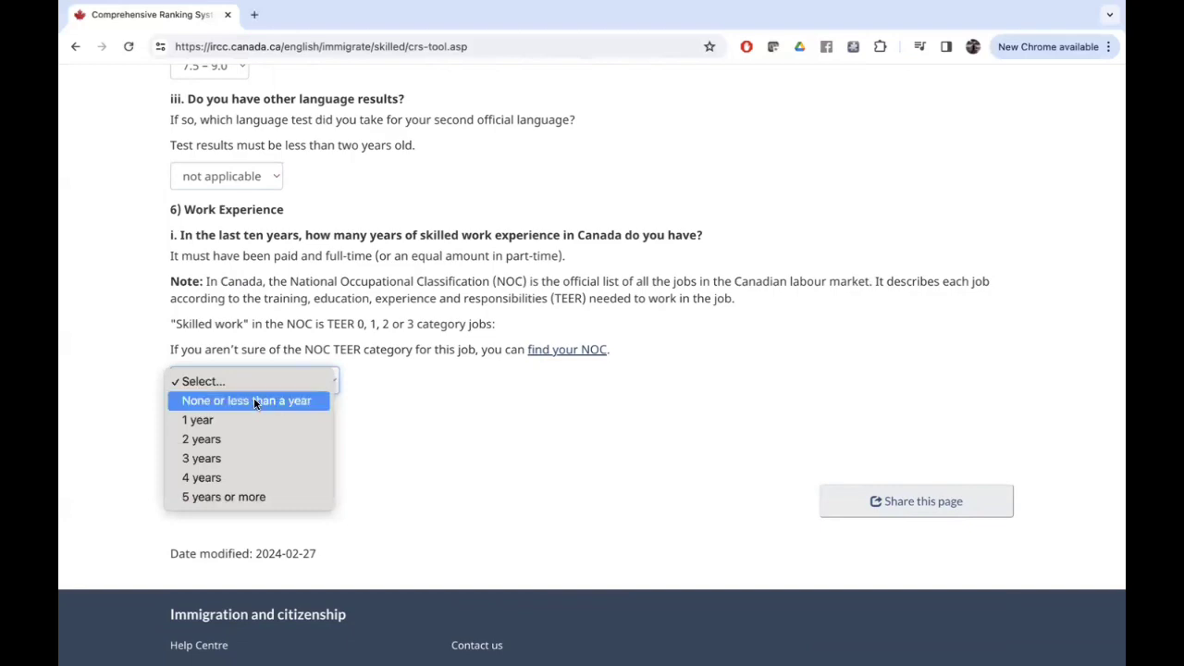
left_click(255, 401)
scroll(465, 395, "down", 2)
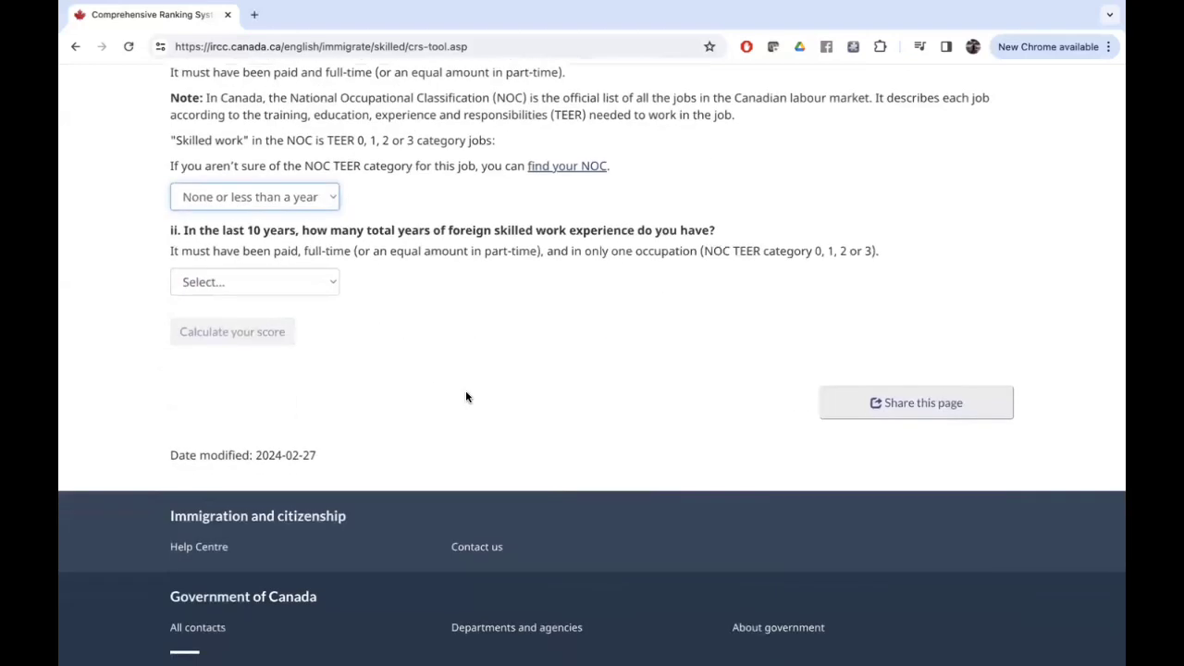
scroll(465, 395, "up", 2)
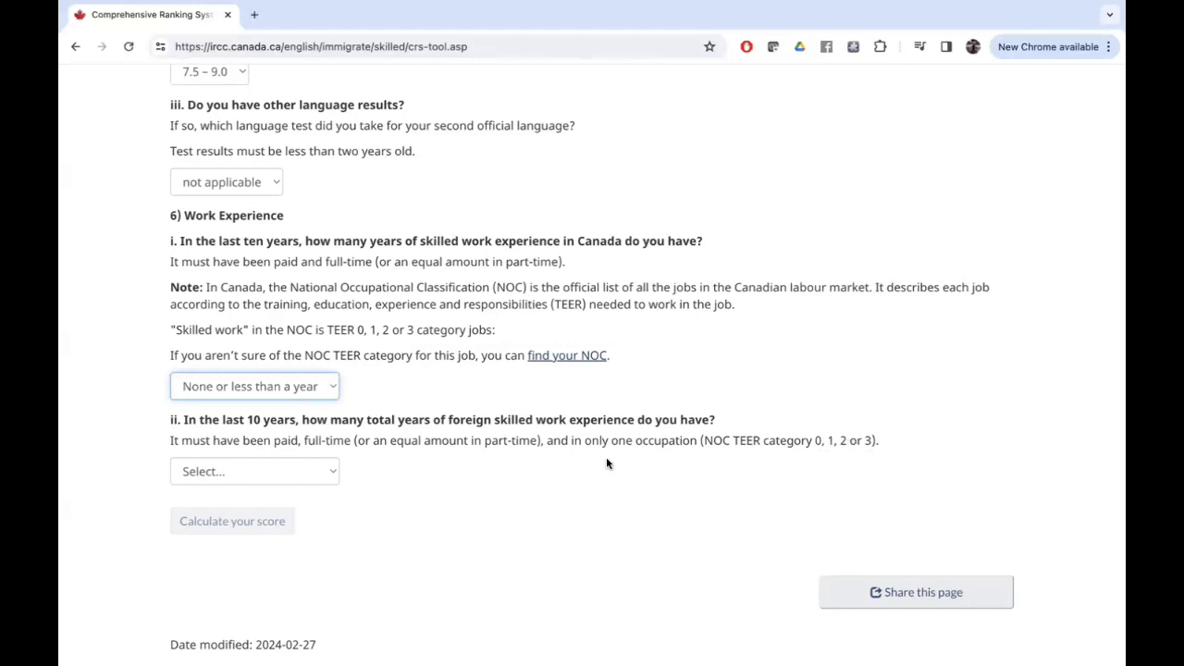
scroll(416, 481, "down", 1)
left_click(275, 422)
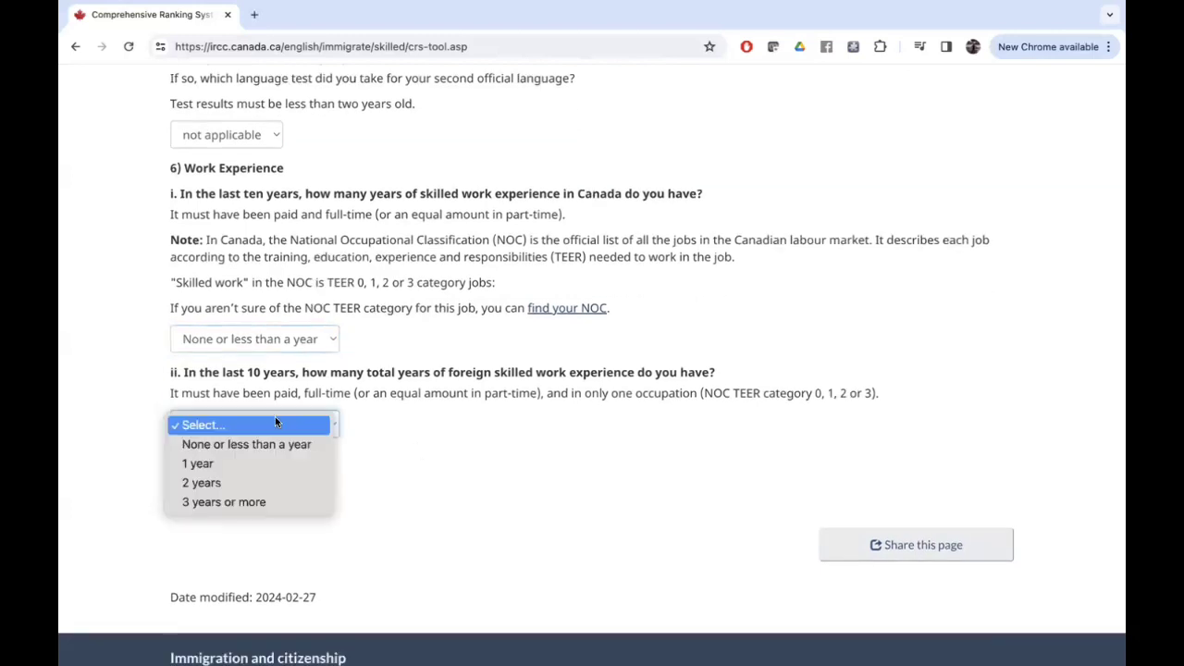
left_click(259, 502)
scroll(258, 509, "down", 3)
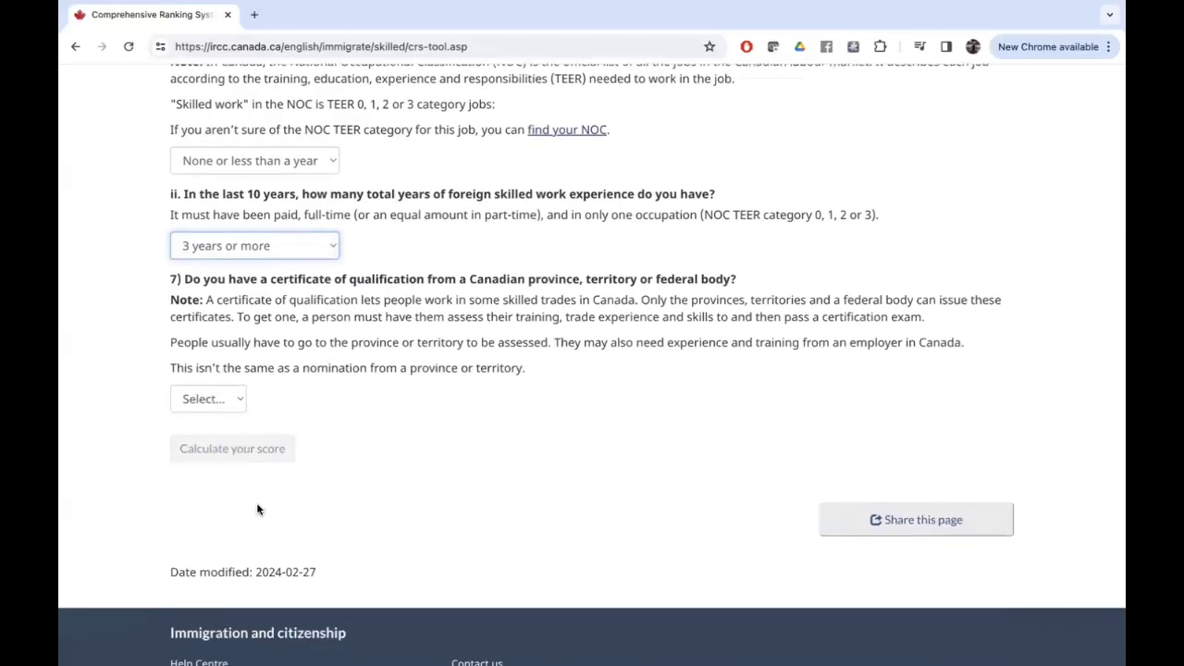
Answer No to the certificate of qualification and job offer questions.
left_click(208, 399)
left_click(211, 417)
scroll(446, 421, "down", 3)
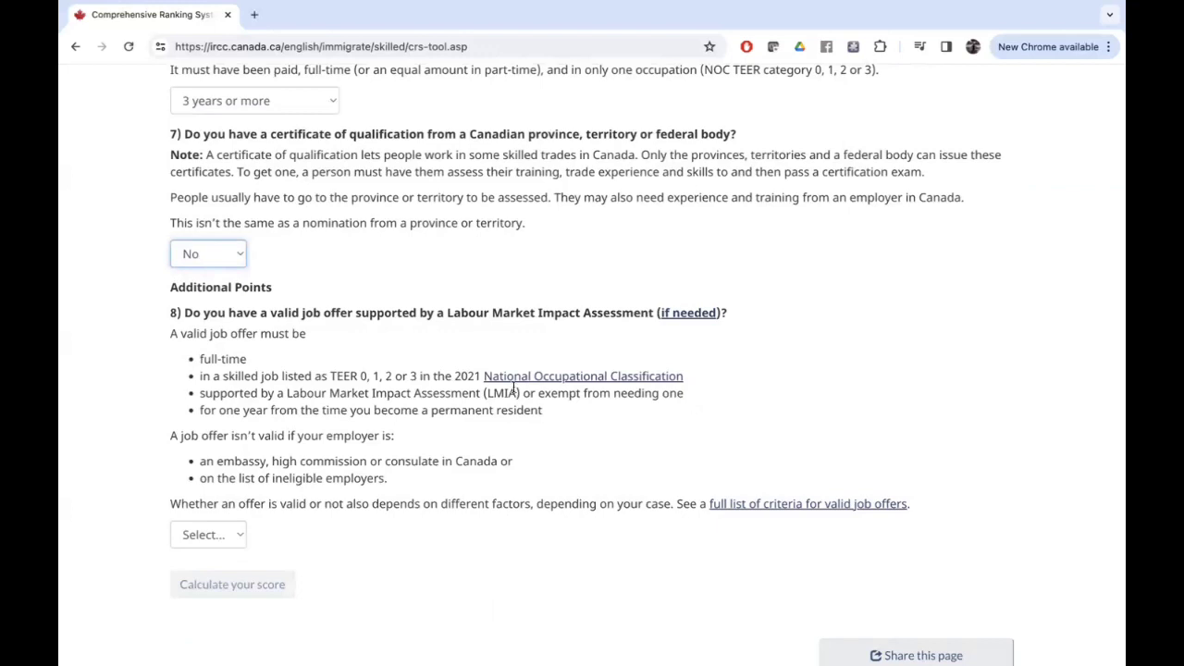
scroll(474, 464, "down", 1)
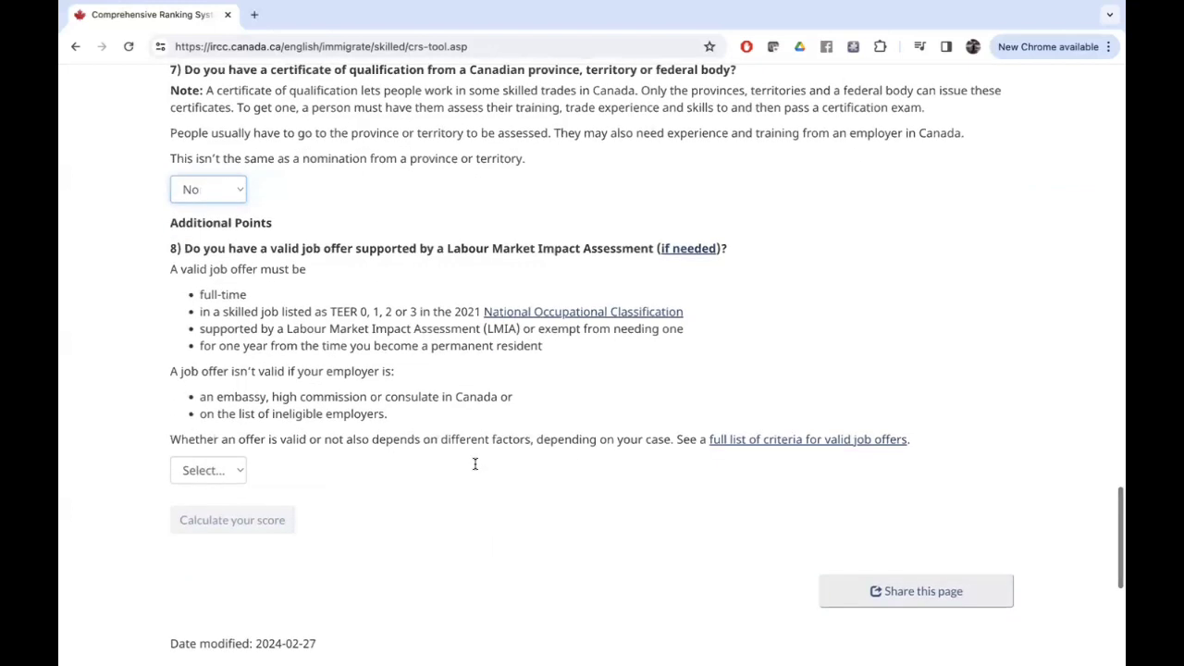
scroll(237, 476, "down", 1)
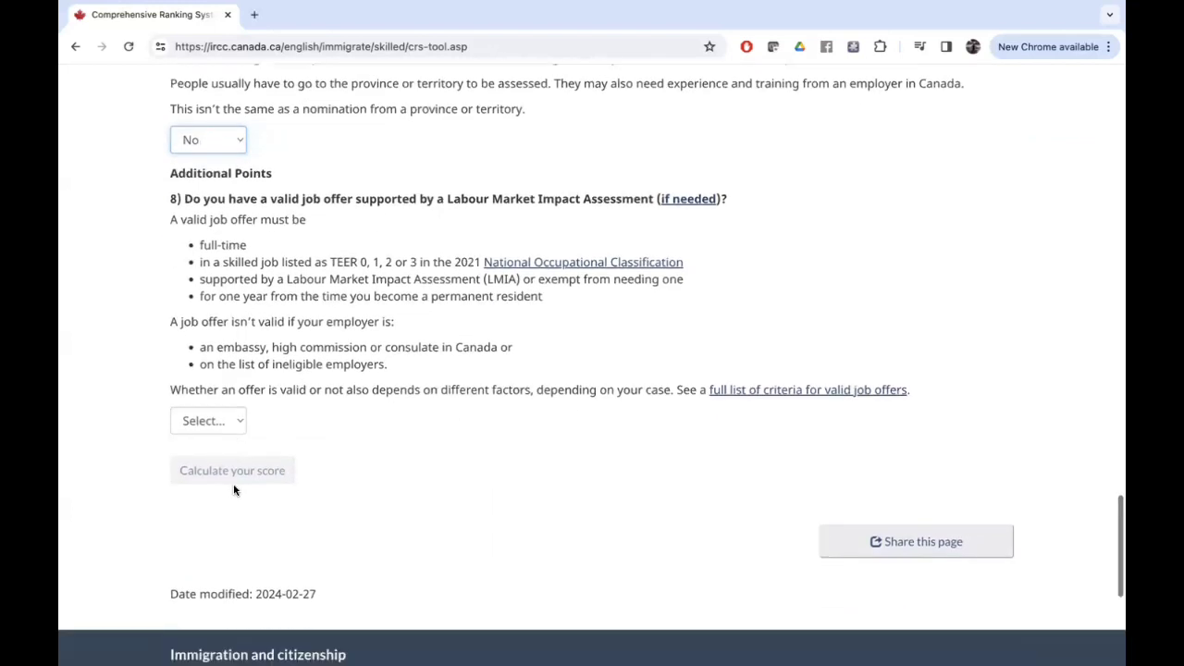
left_click(224, 424)
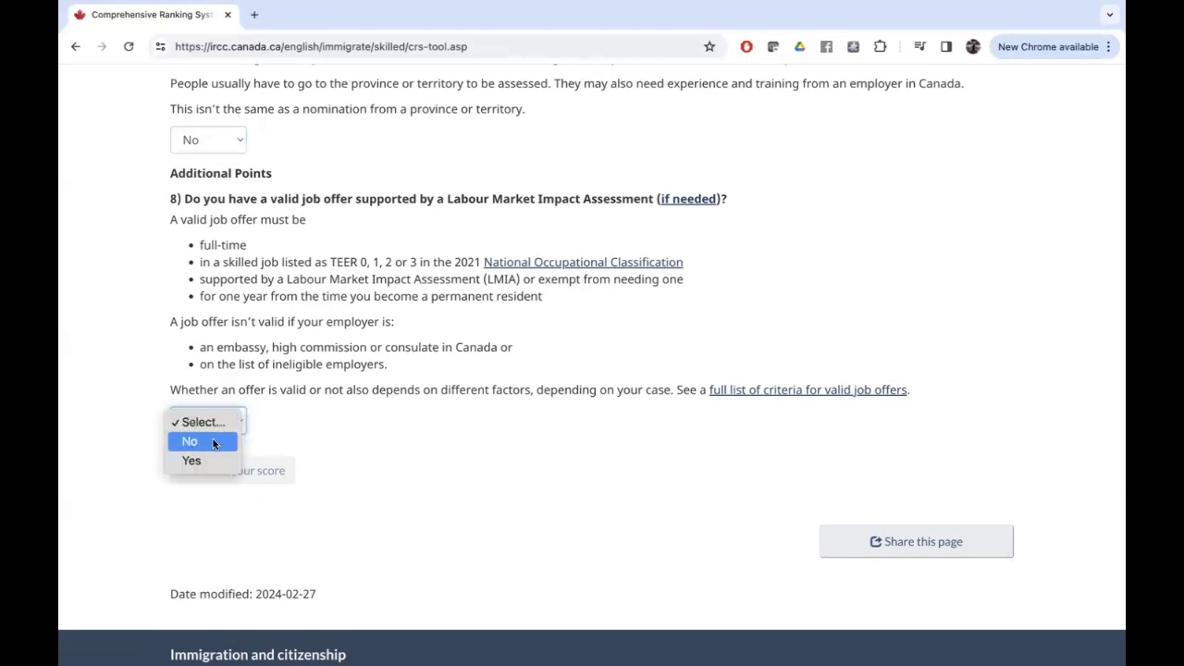
left_click(213, 440)
scroll(439, 443, "down", 1)
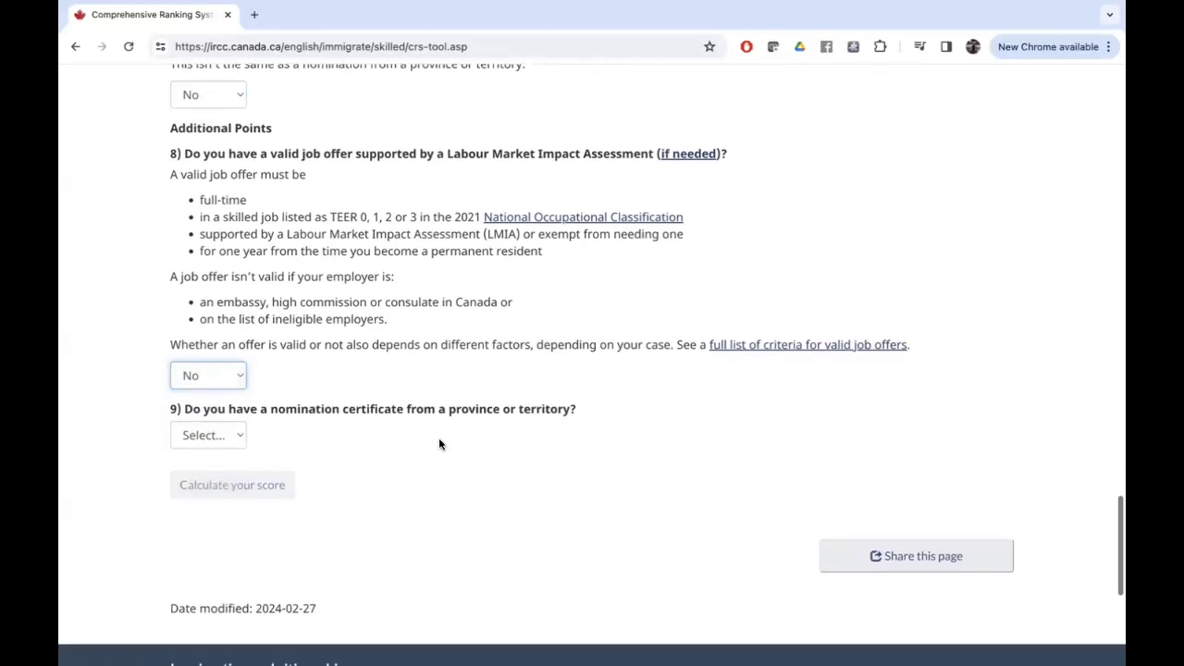
scroll(439, 444, "down", 1)
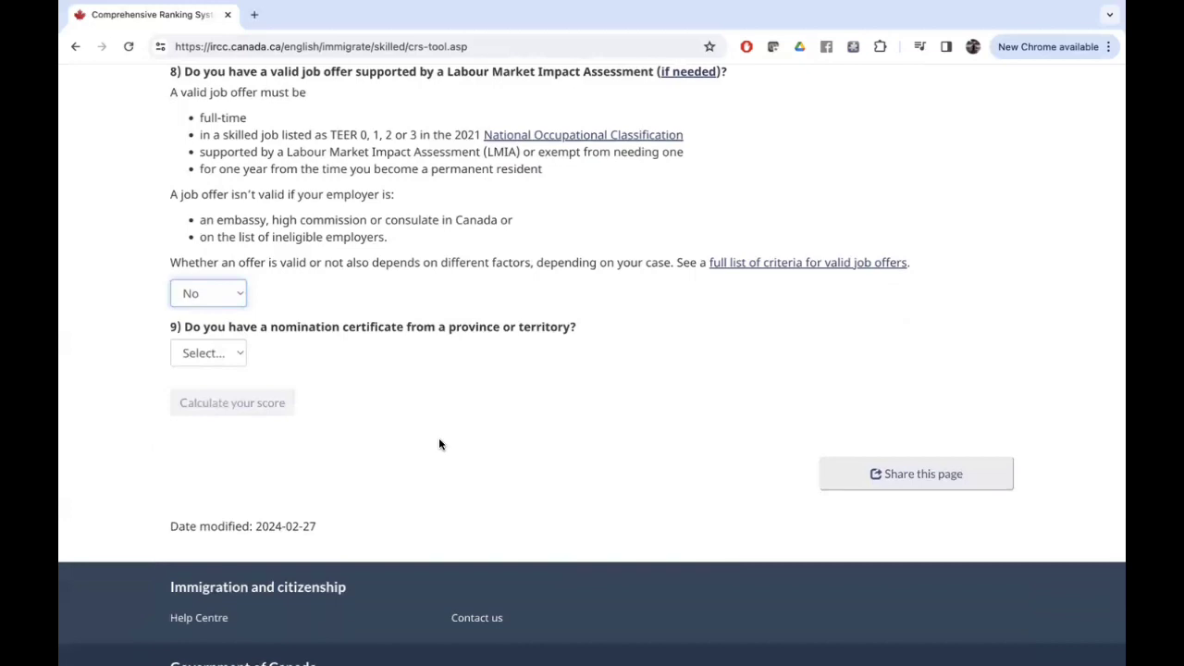
Answer No to the provincial nomination and sibling in Canada questions.
left_click(225, 358)
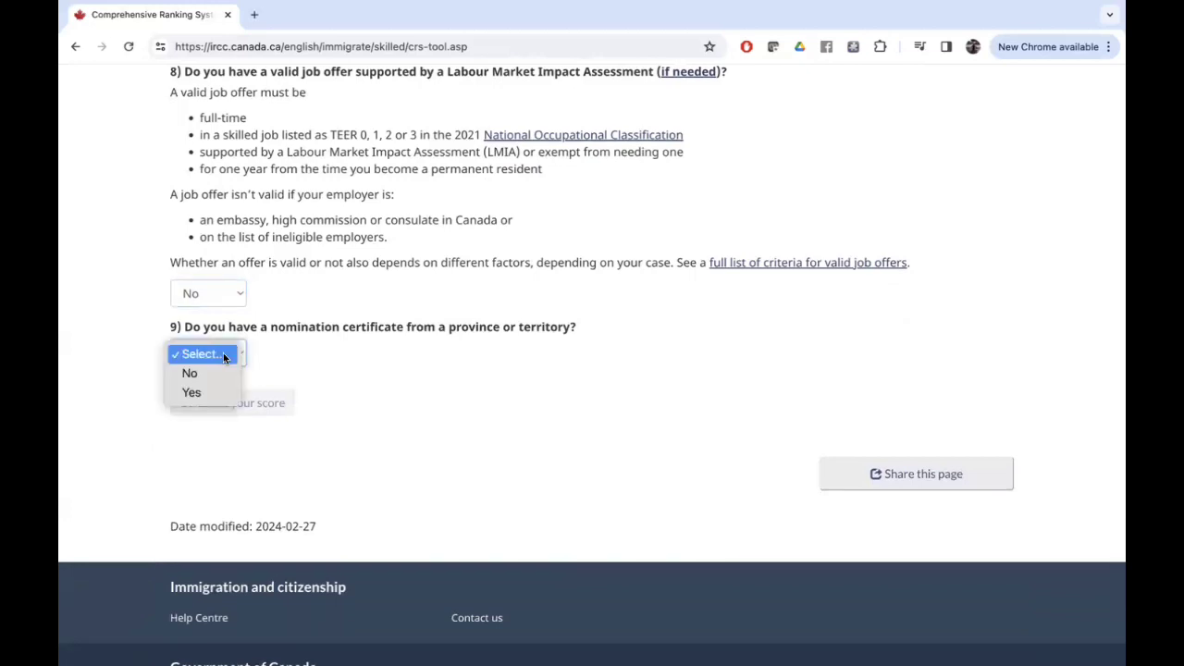
left_click(212, 371)
scroll(505, 403, "down", 1)
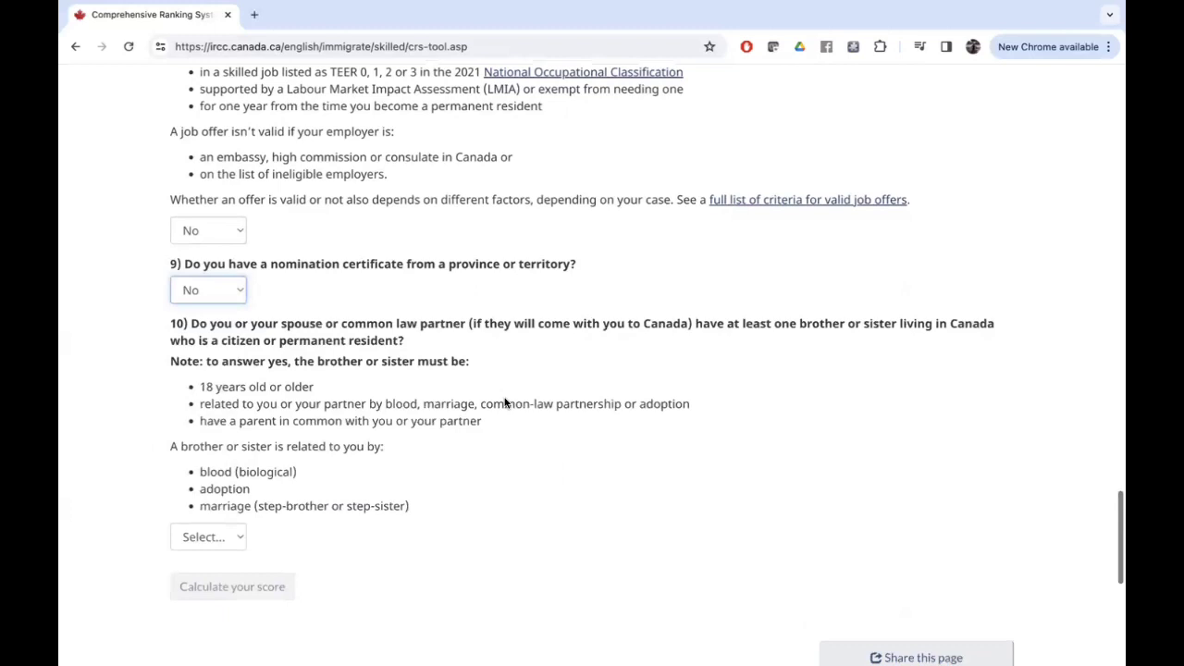
scroll(505, 404, "down", 1)
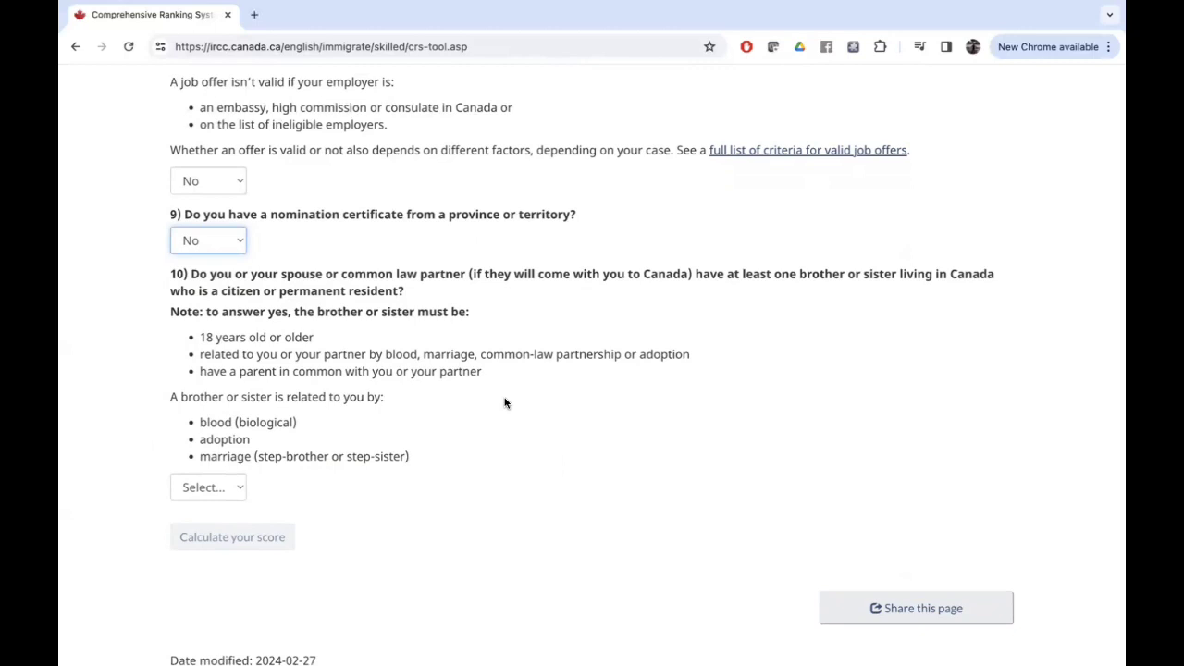
scroll(401, 454, "down", 1)
left_click(203, 476)
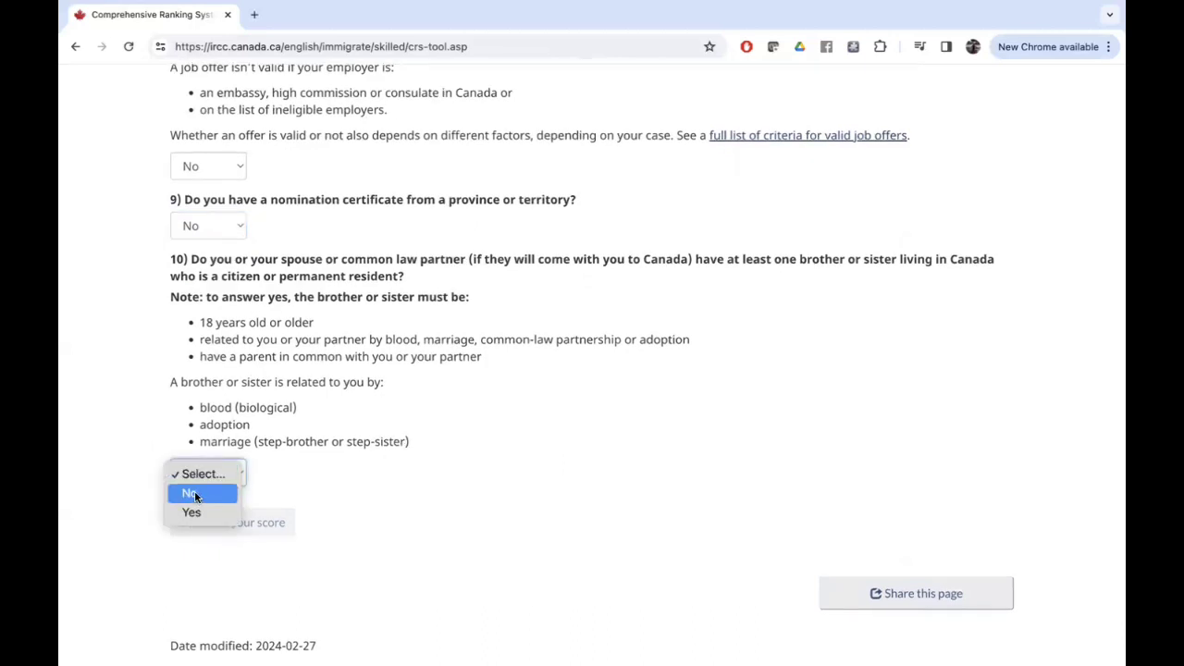
left_click(195, 493)
scroll(398, 465, "down", 2)
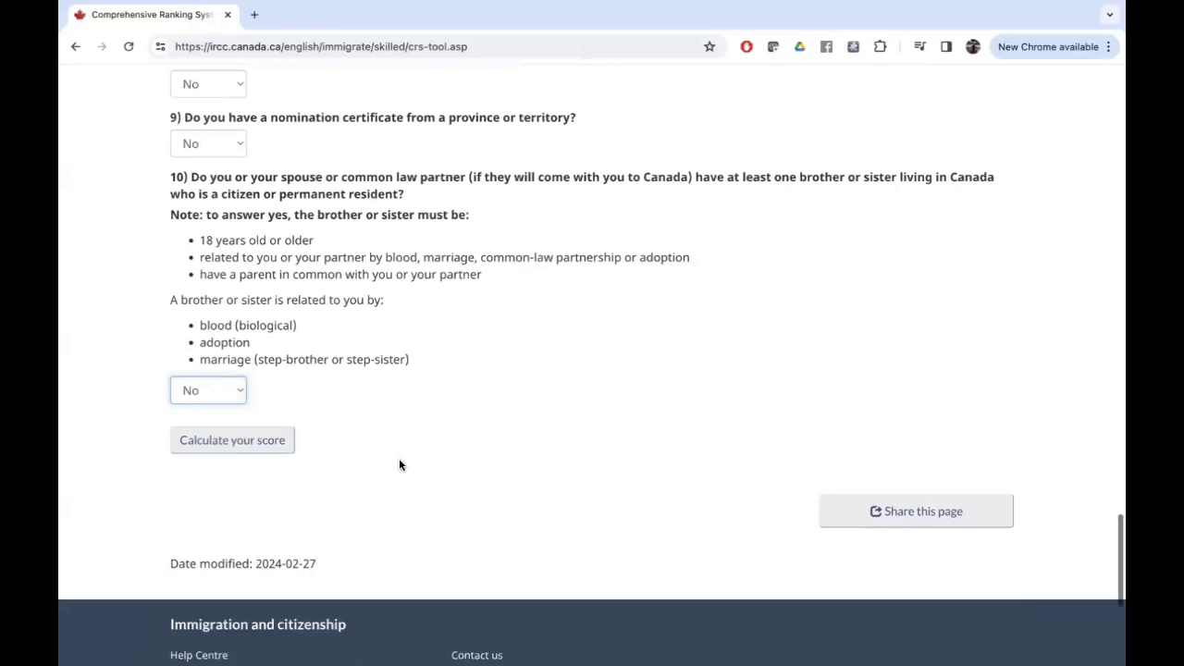
Calculate the score and check Age 110, Education 135 and core subtotal 381.
left_click(250, 449)
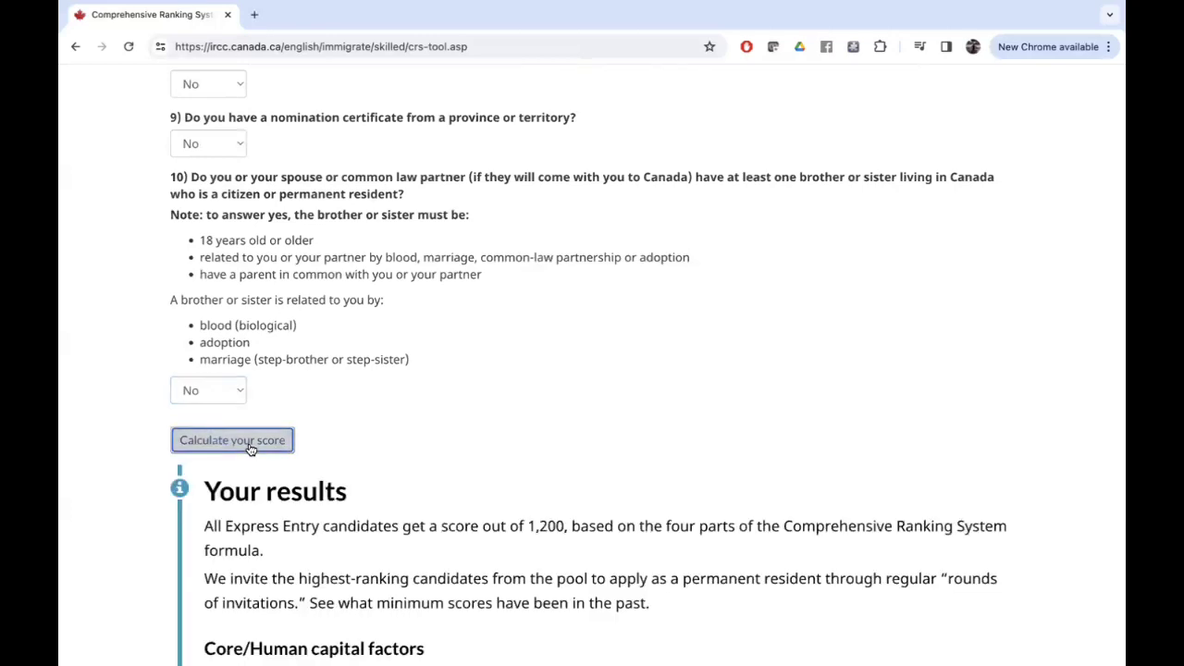
scroll(454, 459, "down", 2)
scroll(454, 460, "down", 2)
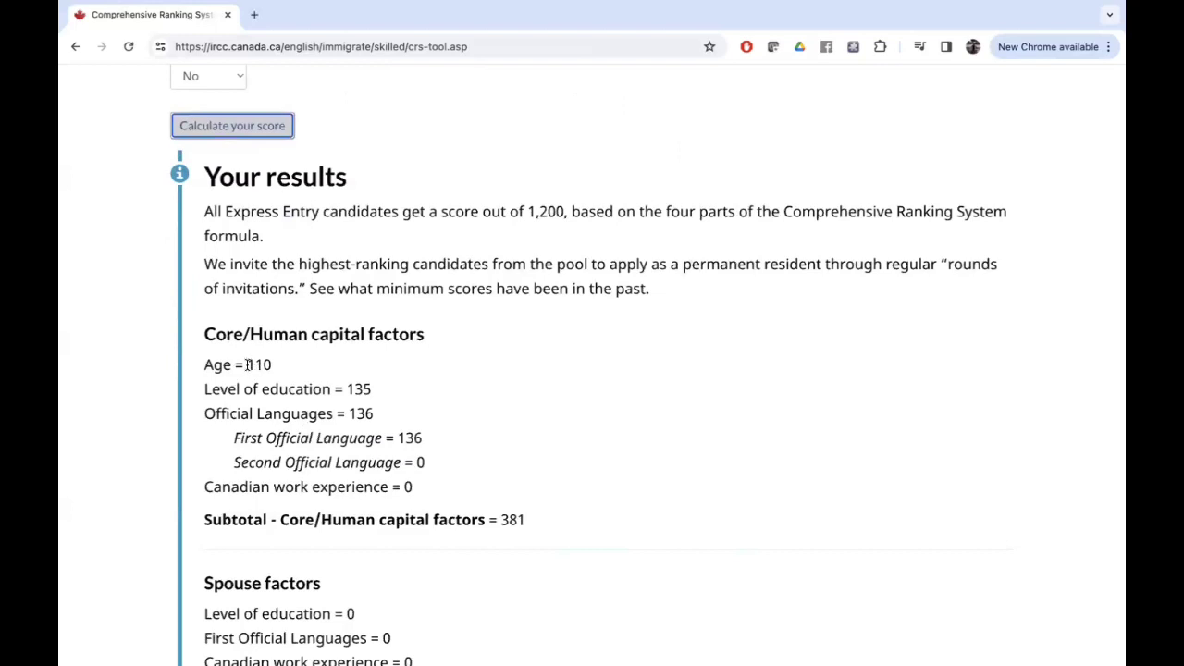
left_click_drag(247, 366, 283, 367)
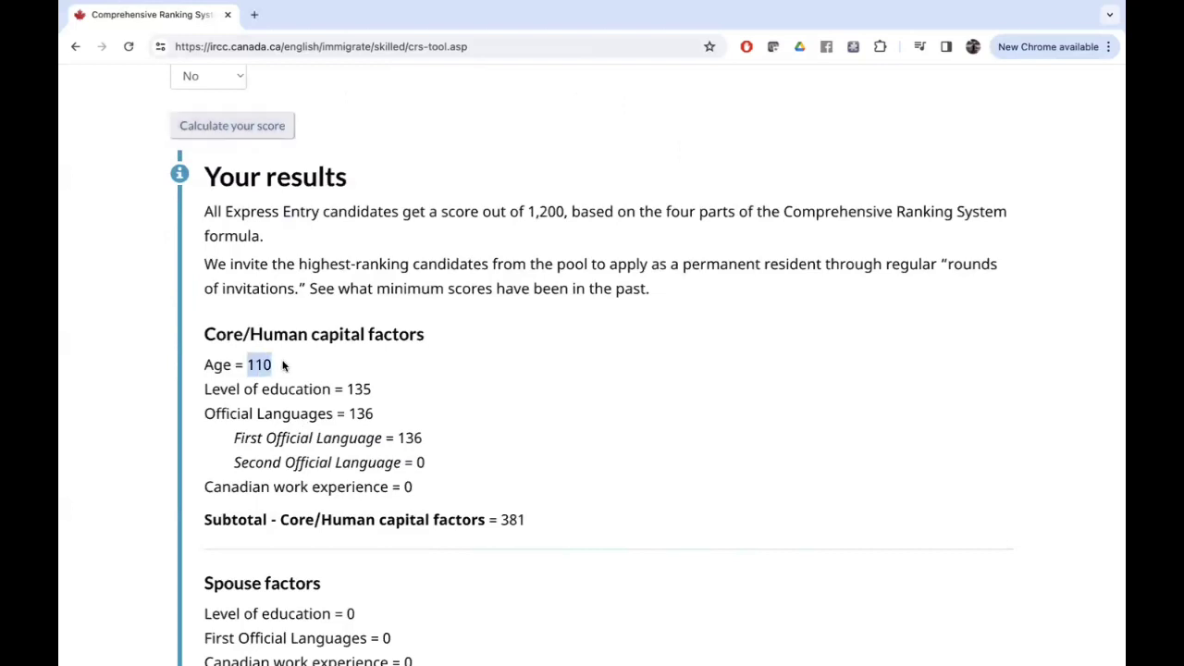
left_click(359, 366)
scroll(453, 420, "down", 2)
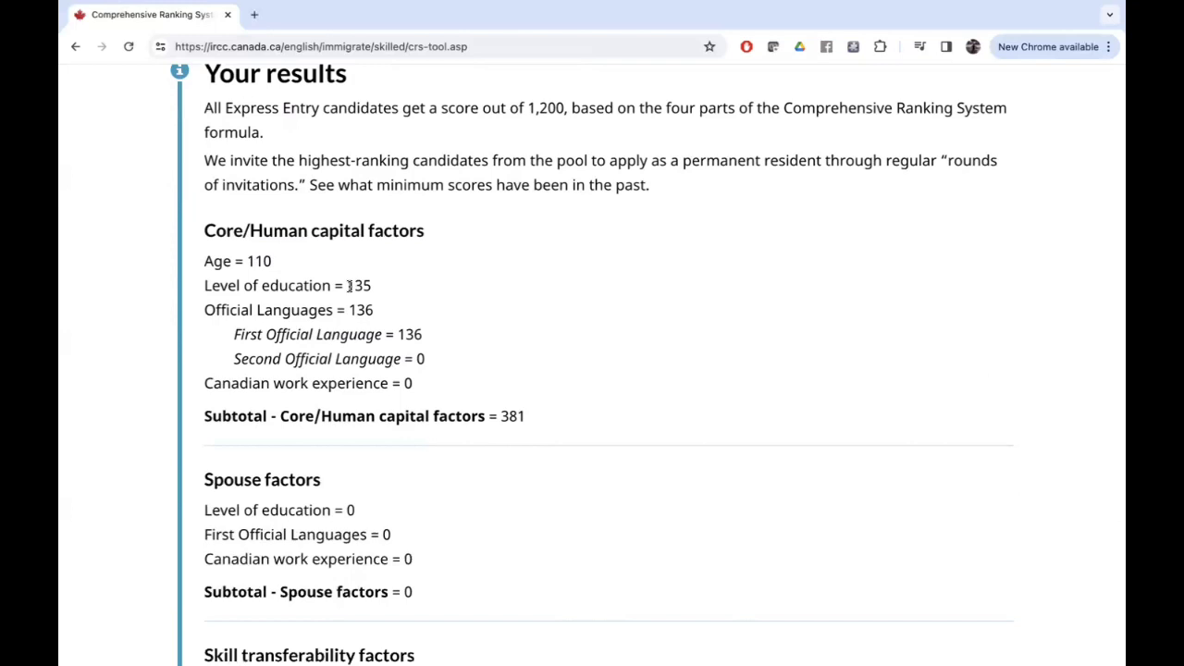
left_click_drag(348, 285, 375, 312)
left_click(354, 311)
left_click_drag(499, 417, 527, 416)
left_click(556, 422)
Scroll through the results to the grand total of 481.
scroll(556, 422, "down", 2)
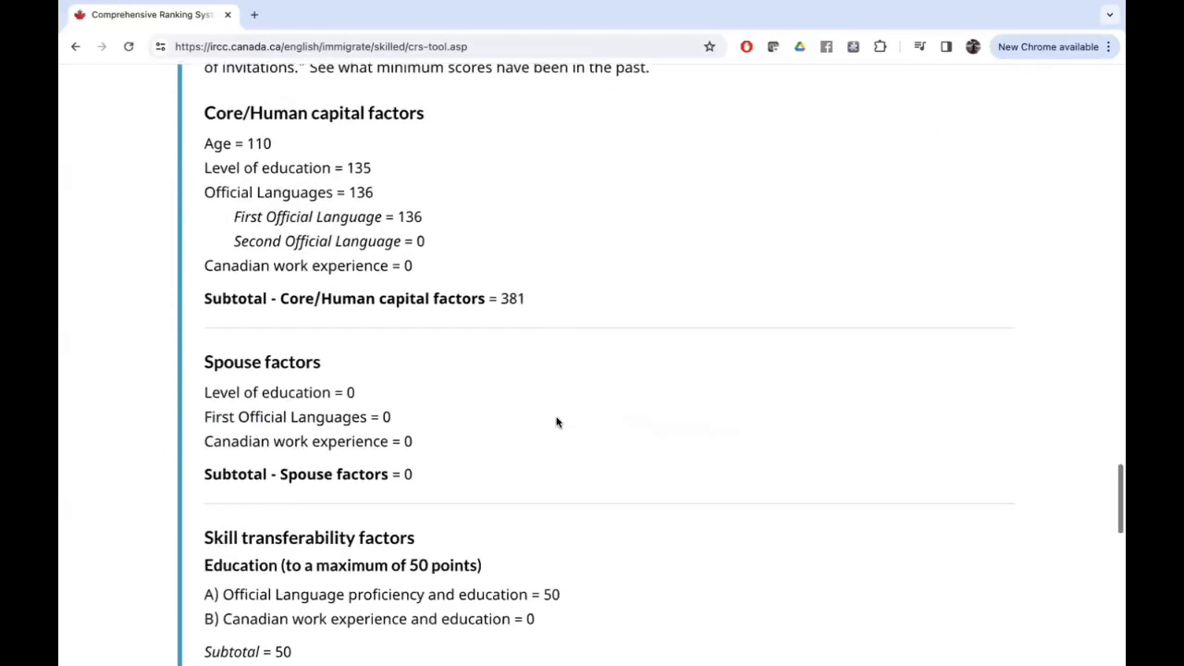
scroll(556, 422, "down", 2)
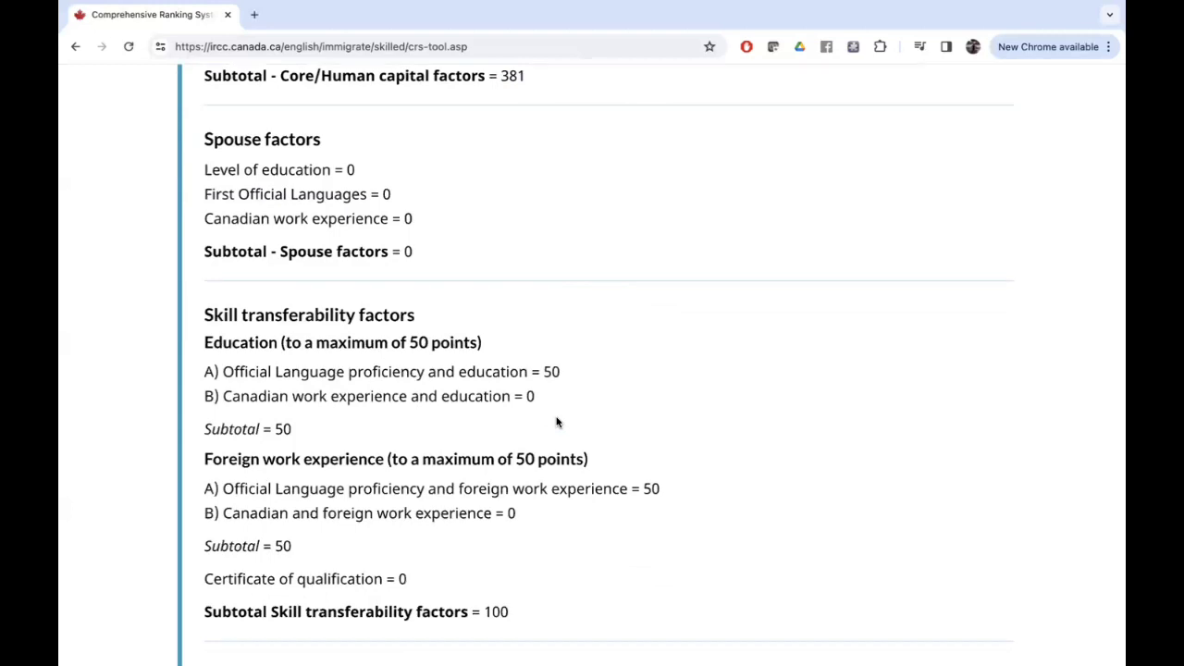
scroll(556, 421, "down", 2)
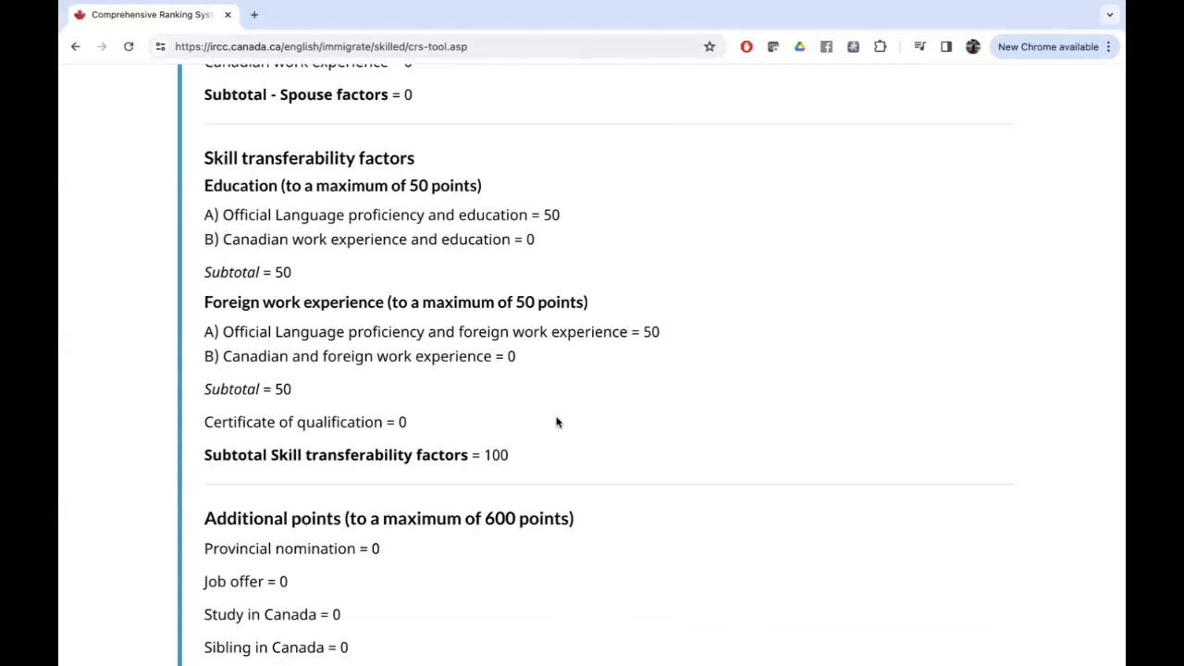
scroll(556, 422, "down", 1)
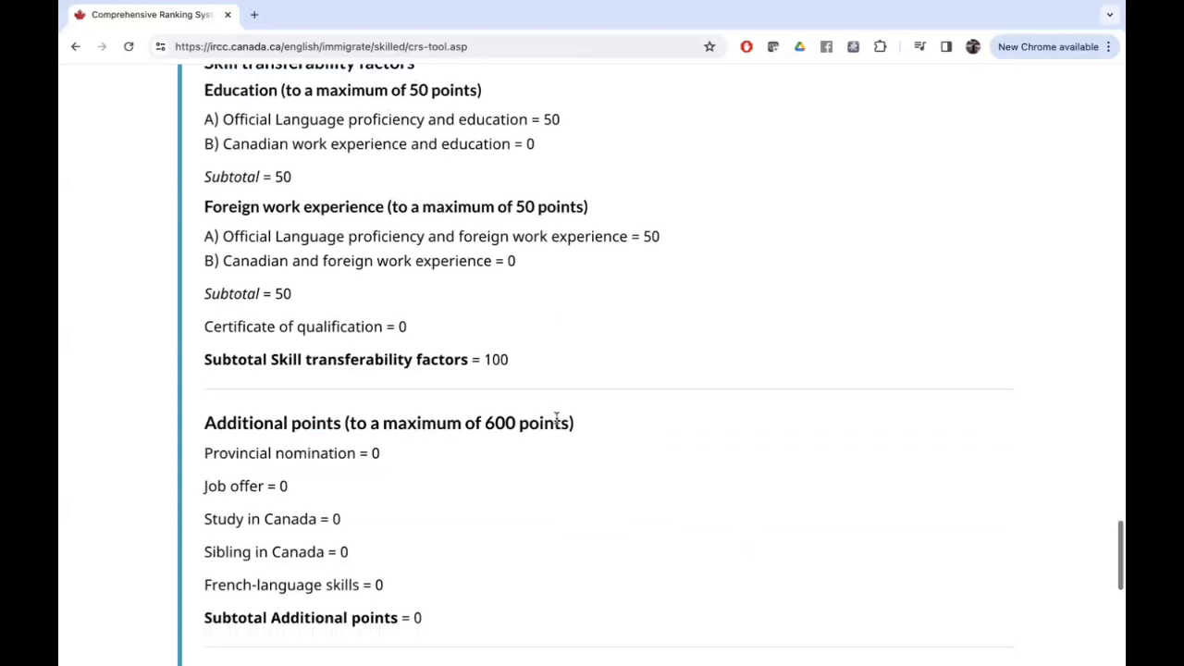
scroll(493, 375, "down", 1)
scroll(493, 376, "down", 1)
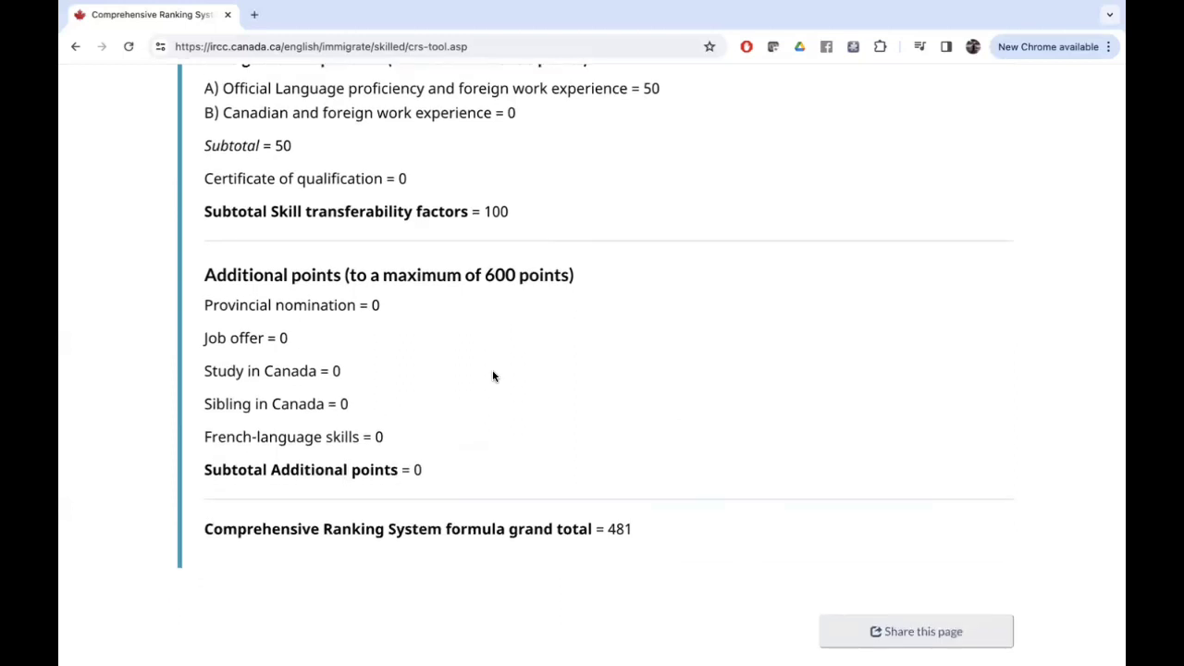
scroll(493, 375, "down", 1)
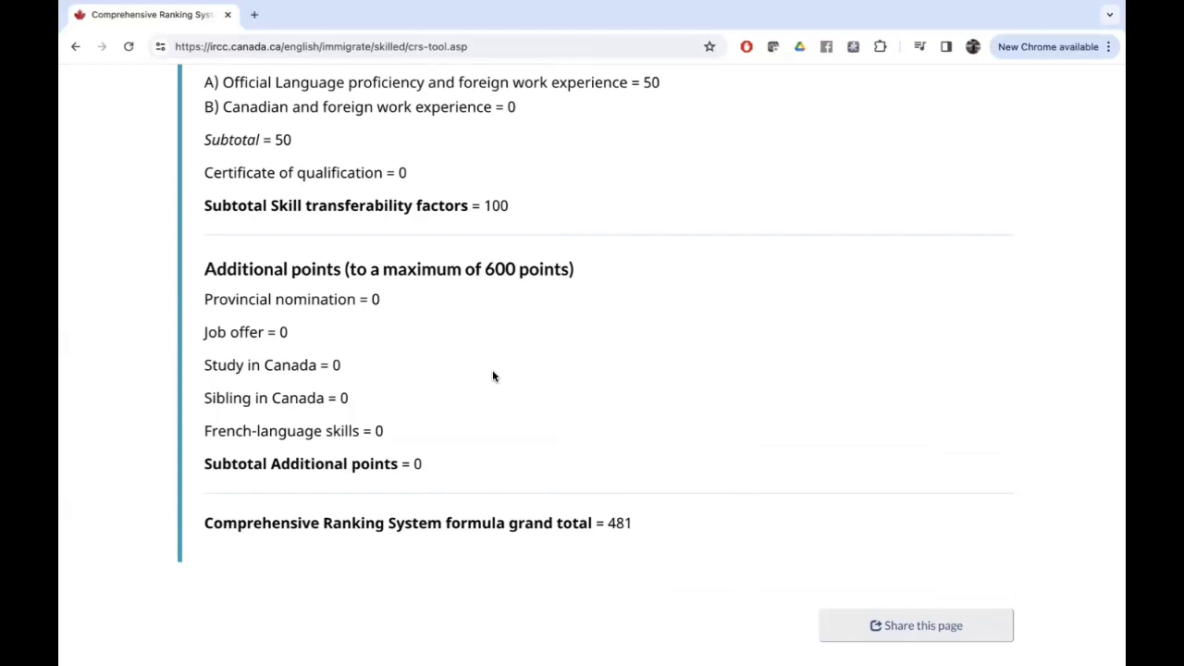
left_click_drag(634, 526, 610, 525)
left_click(578, 568)
Change the sibling in Canada answer to Yes.
scroll(547, 382, "up", 6)
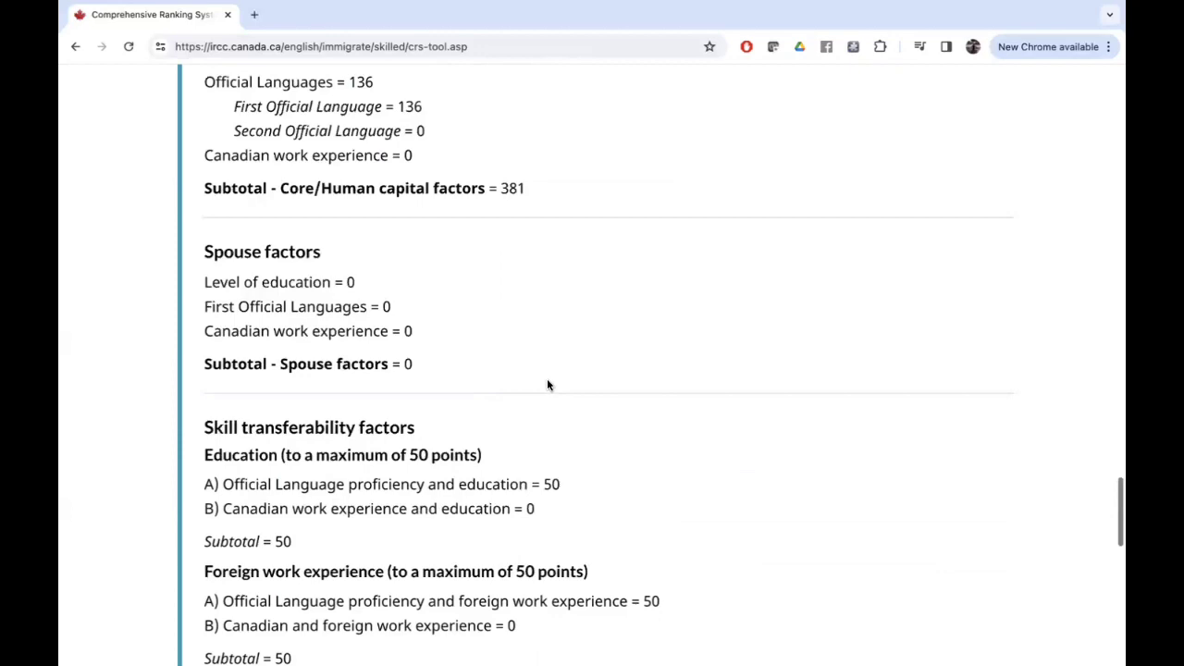
scroll(547, 385, "up", 8)
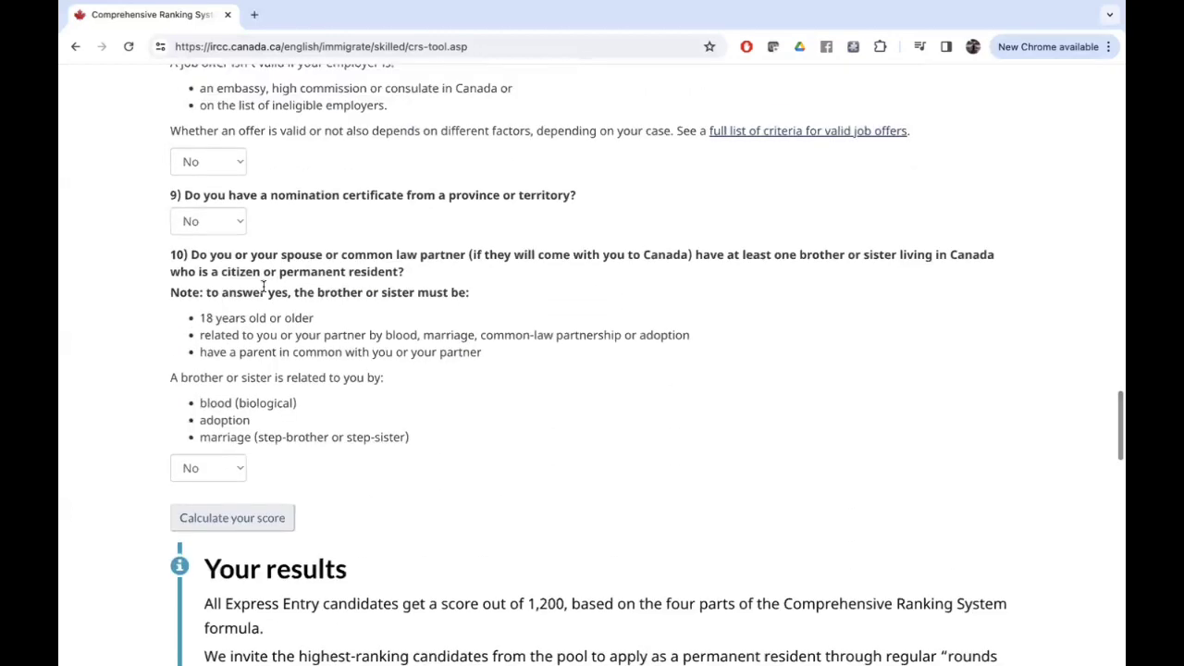
left_click(239, 468)
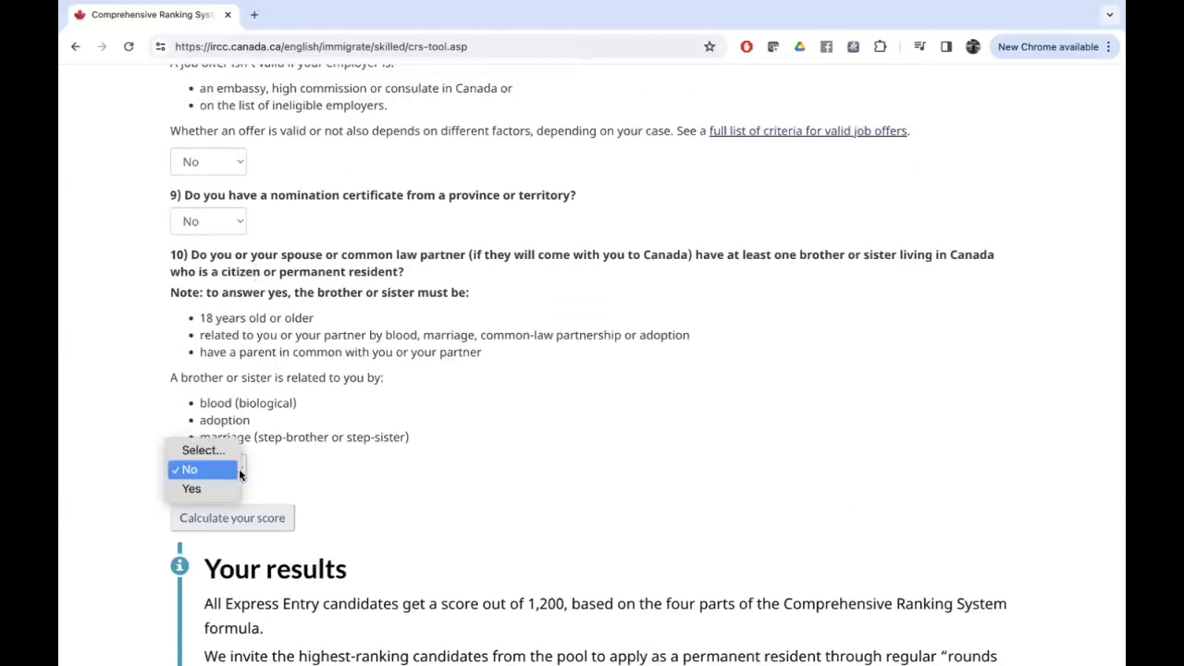
left_click(220, 484)
Recalculate and check the 15 sibling points raising the total to 496.
scroll(248, 460, "down", 1)
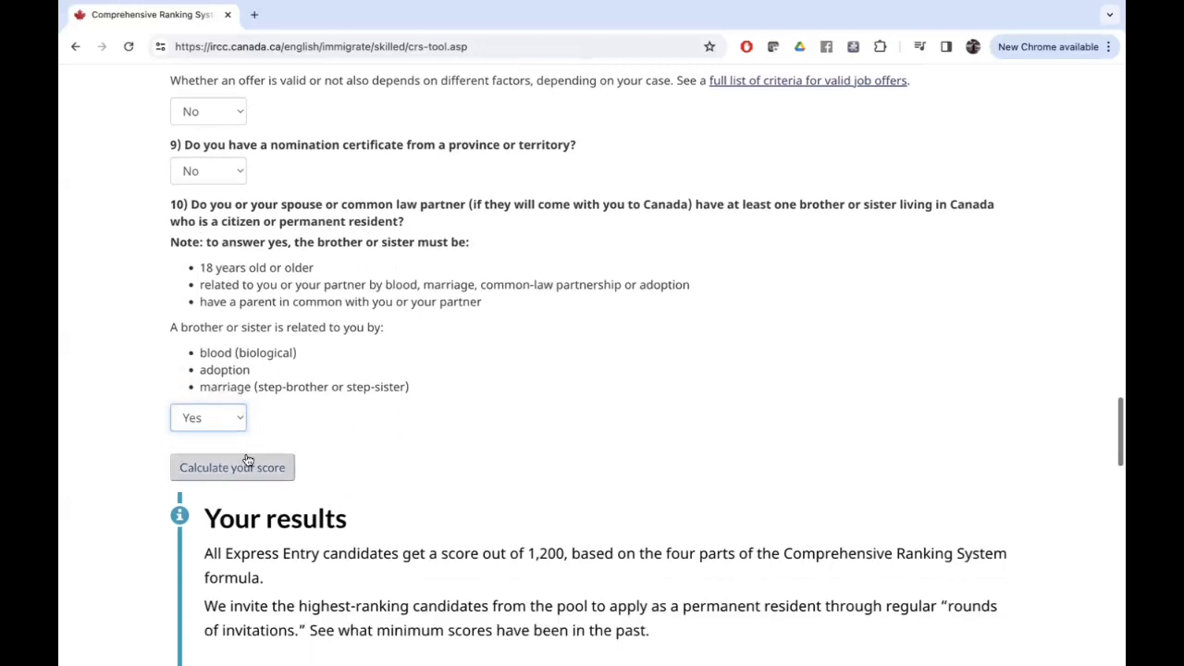
left_click(248, 460)
scroll(475, 446, "down", 6)
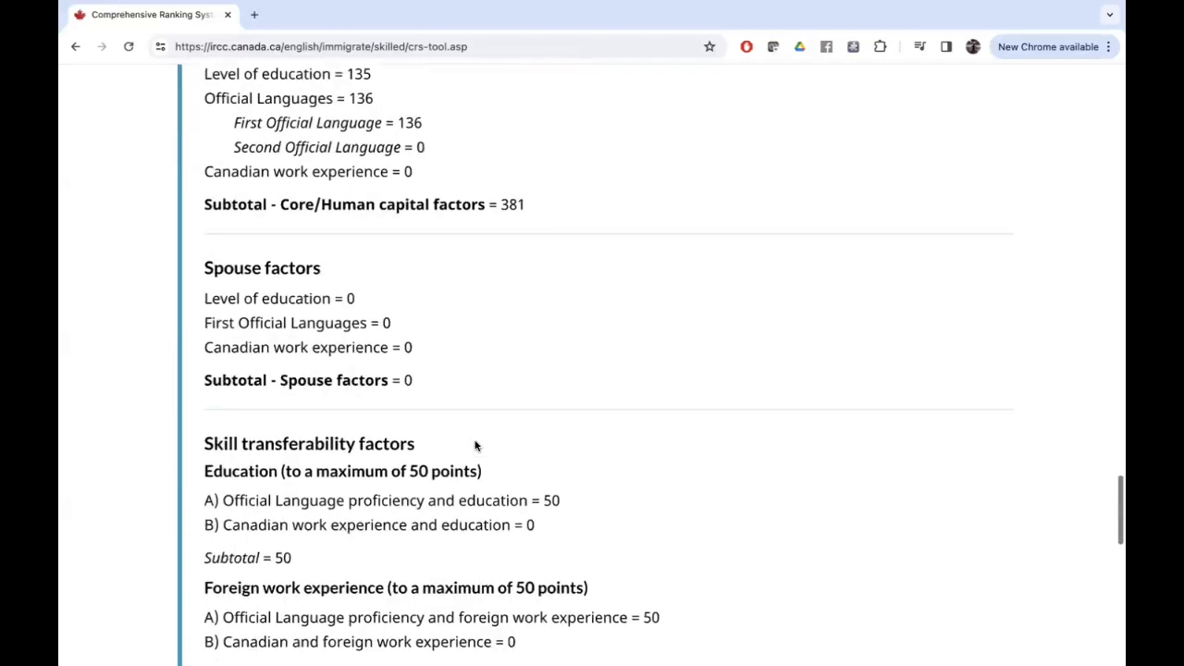
scroll(475, 445, "down", 6)
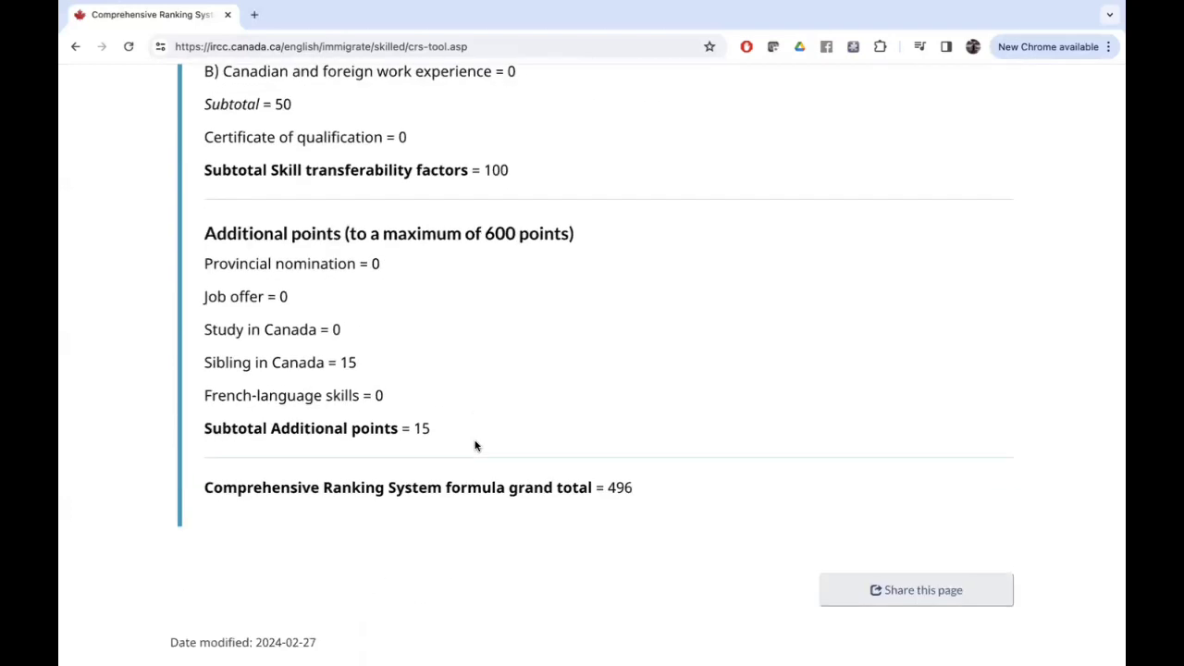
left_click_drag(339, 363, 356, 363)
left_click(394, 368)
scroll(390, 409, "up", 10)
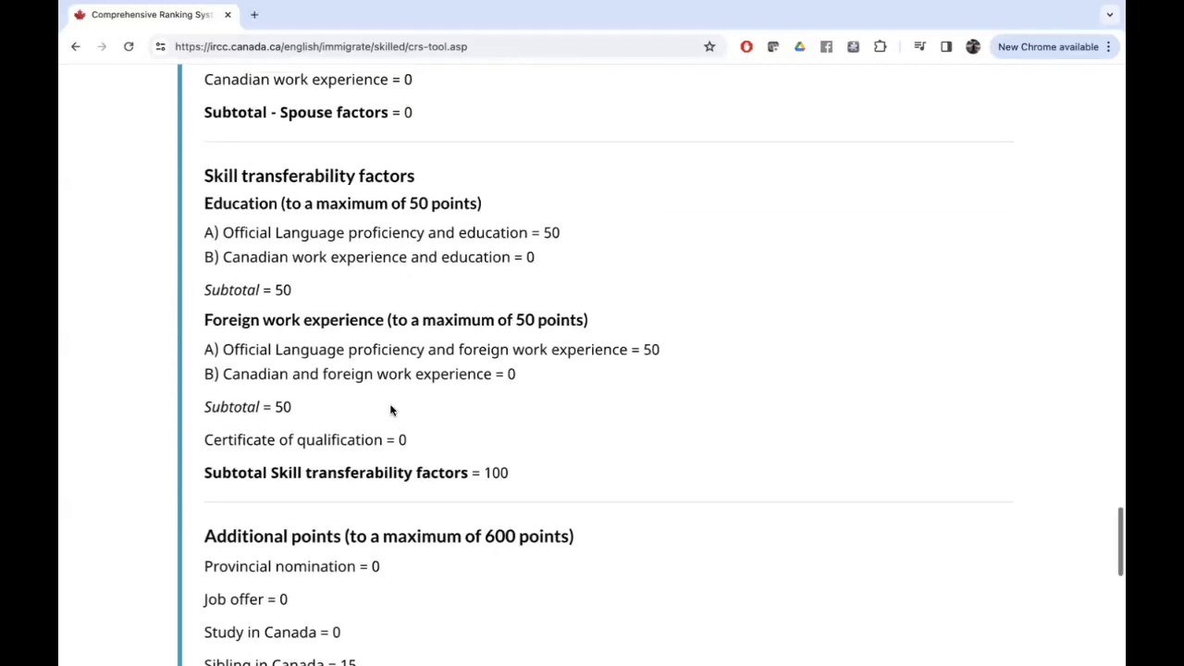
Change the sibling in Canada answer back to No.
scroll(391, 409, "up", 1)
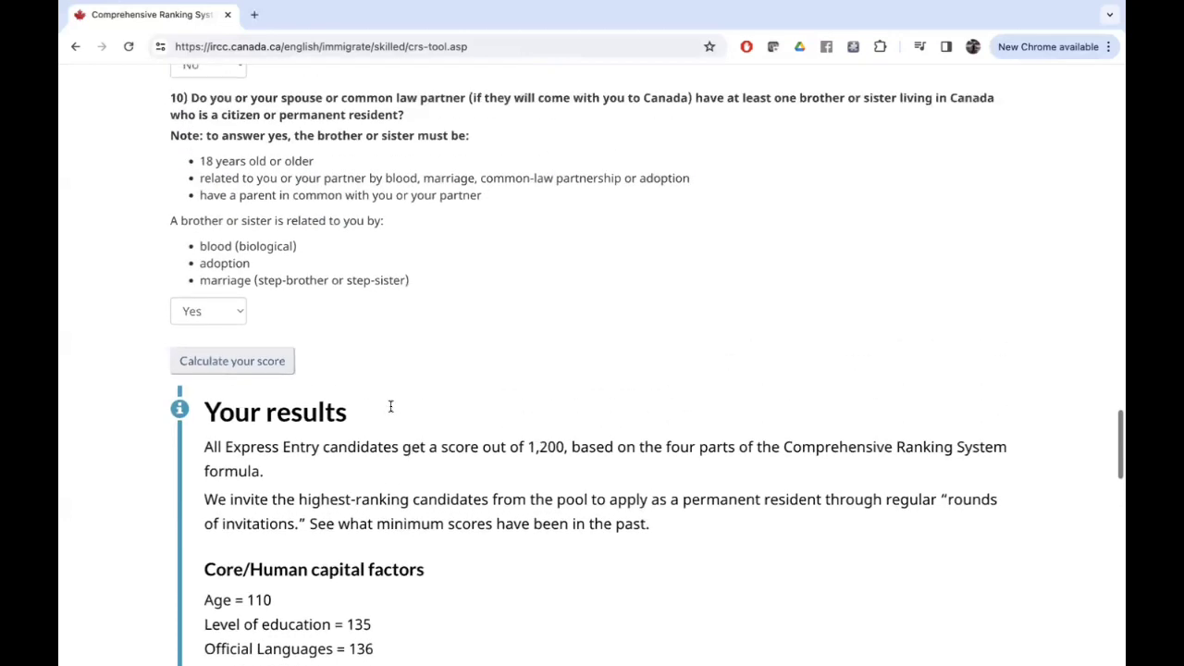
left_click(209, 352)
left_click(206, 333)
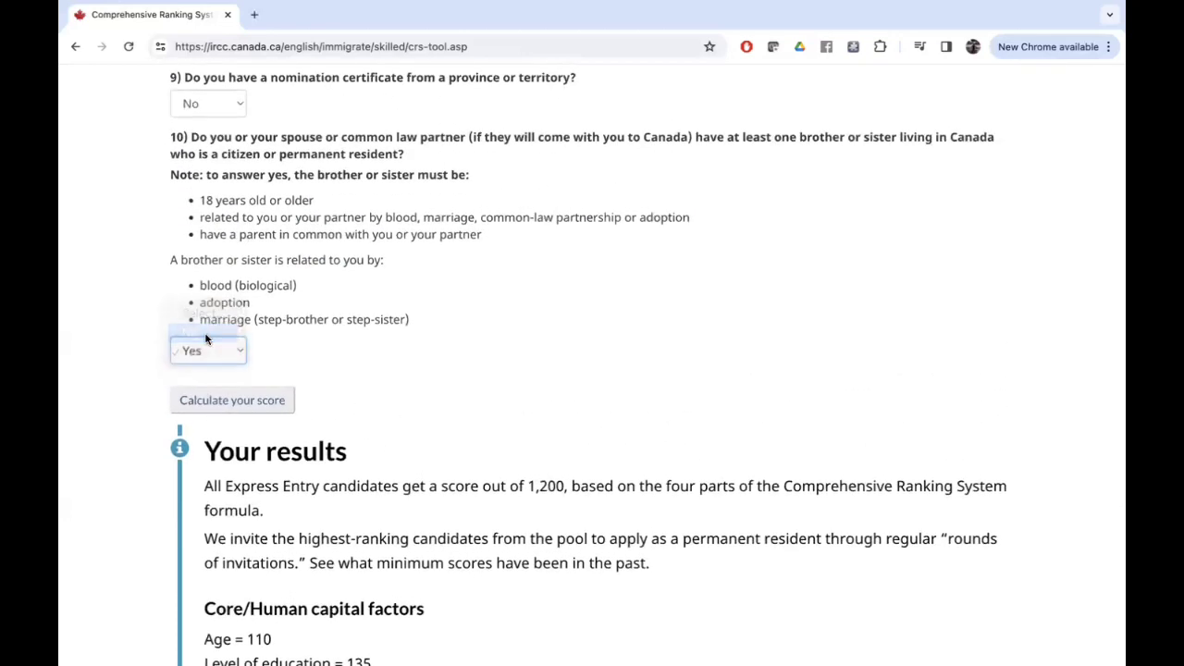
scroll(386, 318, "up", 3)
scroll(387, 319, "up", 12)
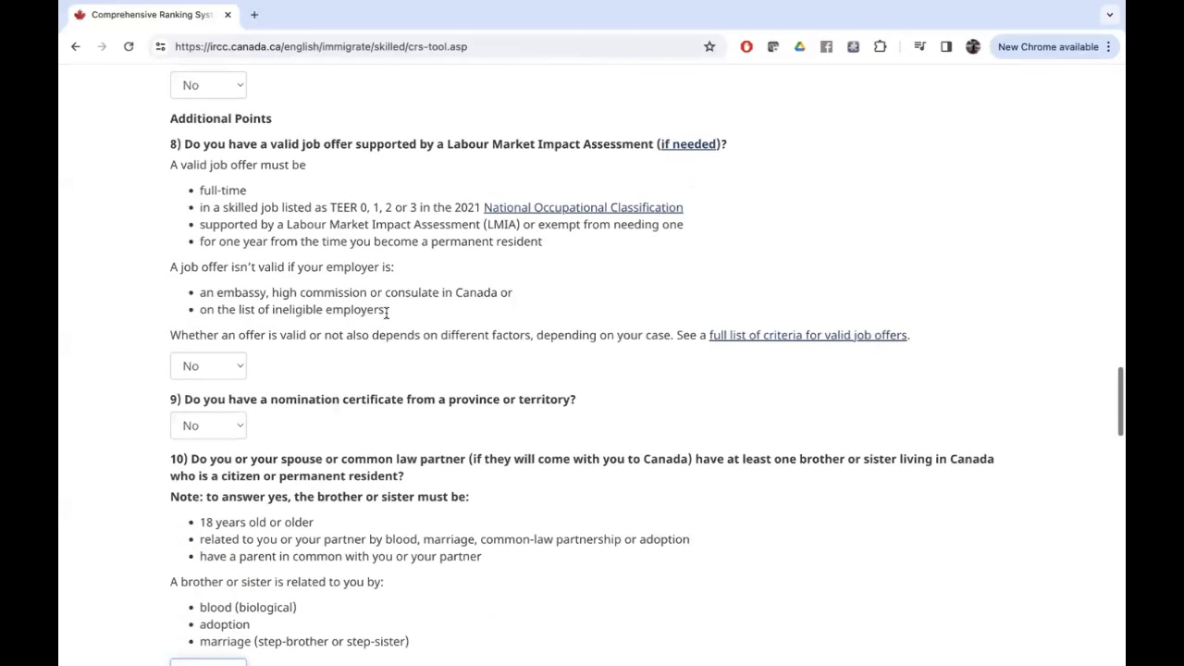
scroll(386, 312, "up", 10)
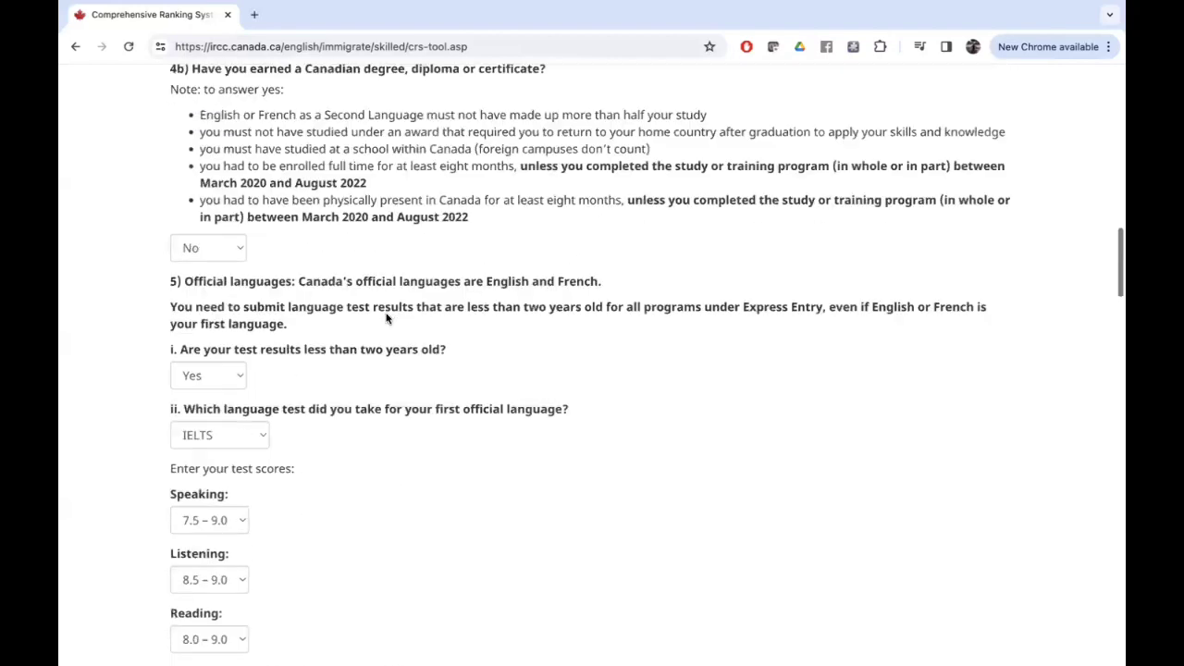
scroll(386, 313, "up", 2)
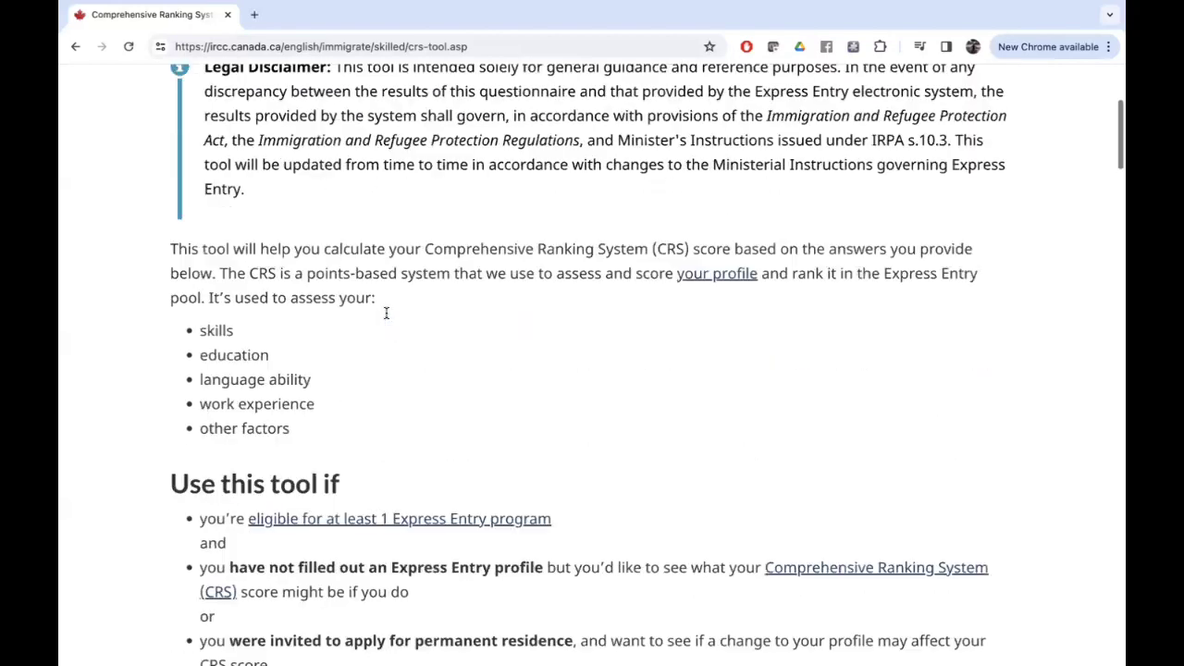
scroll(387, 313, "down", 8)
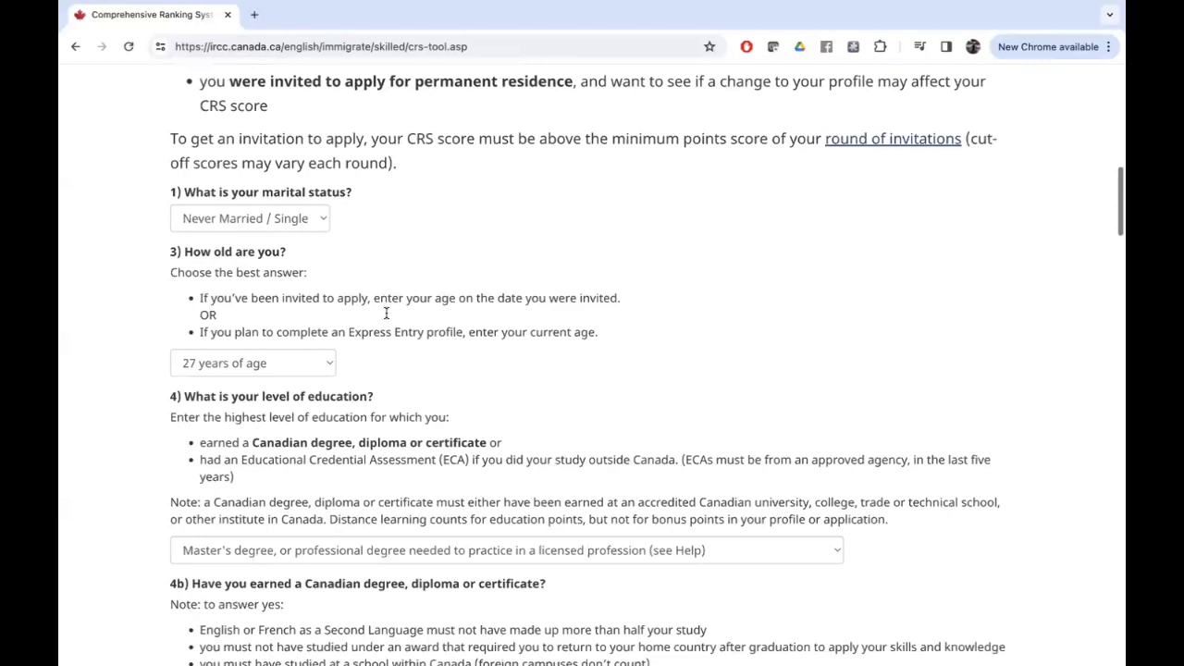
Change the age to 33 years of age.
left_click(290, 280)
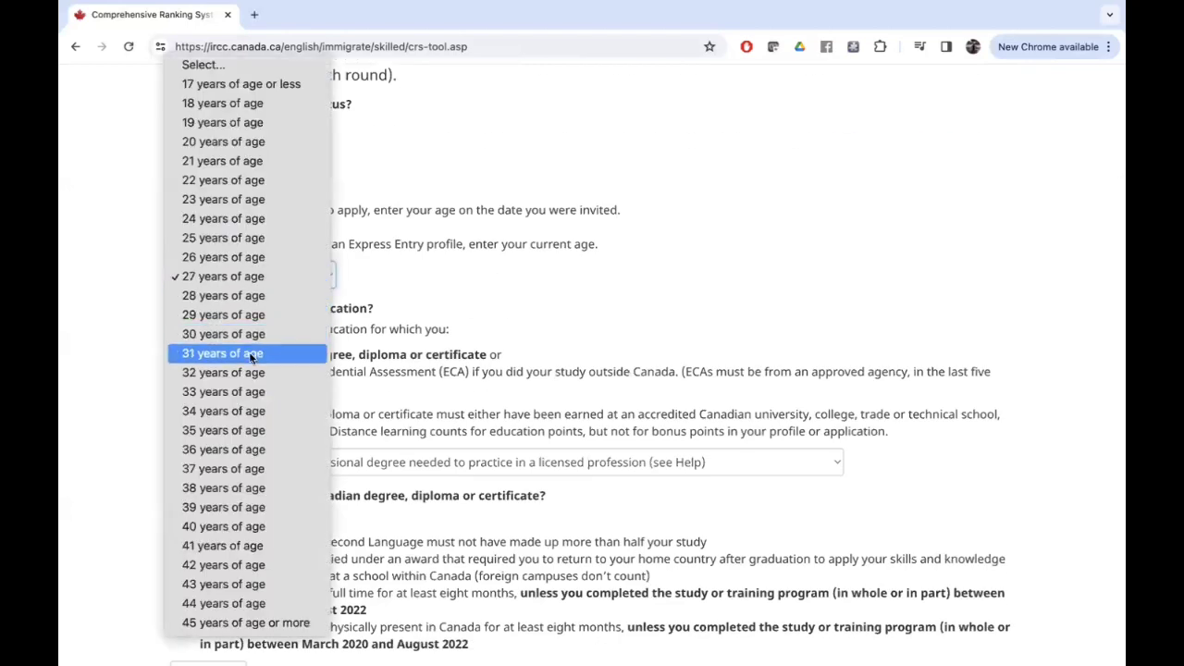
left_click(239, 393)
scroll(409, 437, "down", 20)
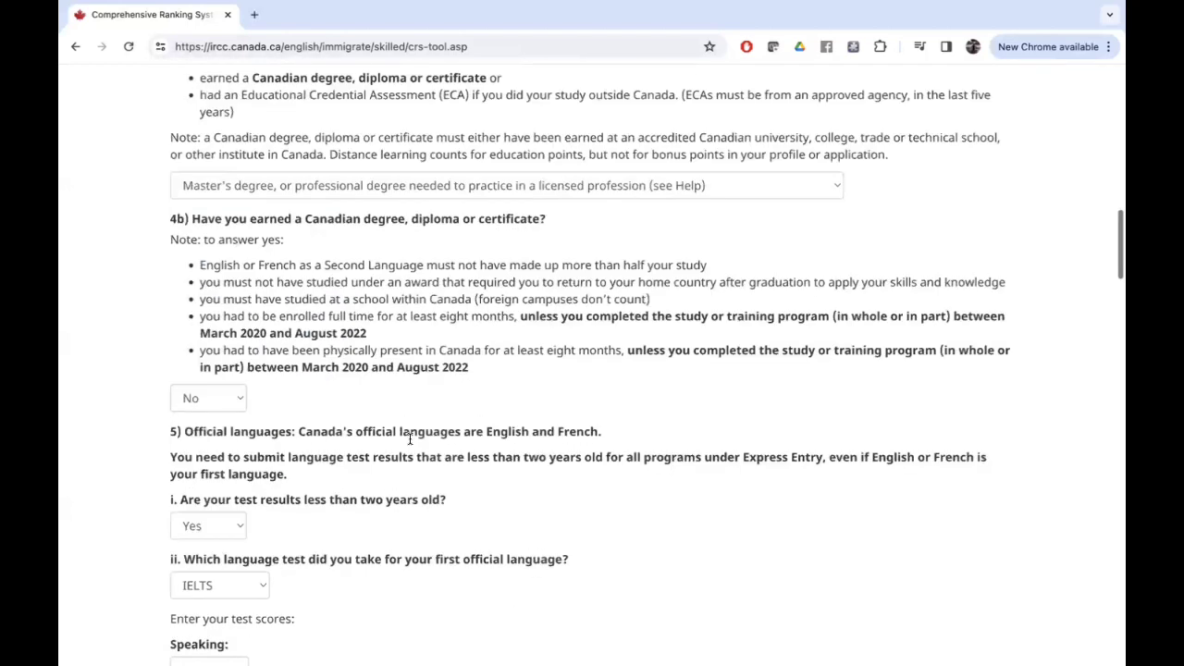
scroll(409, 444, "up", 15)
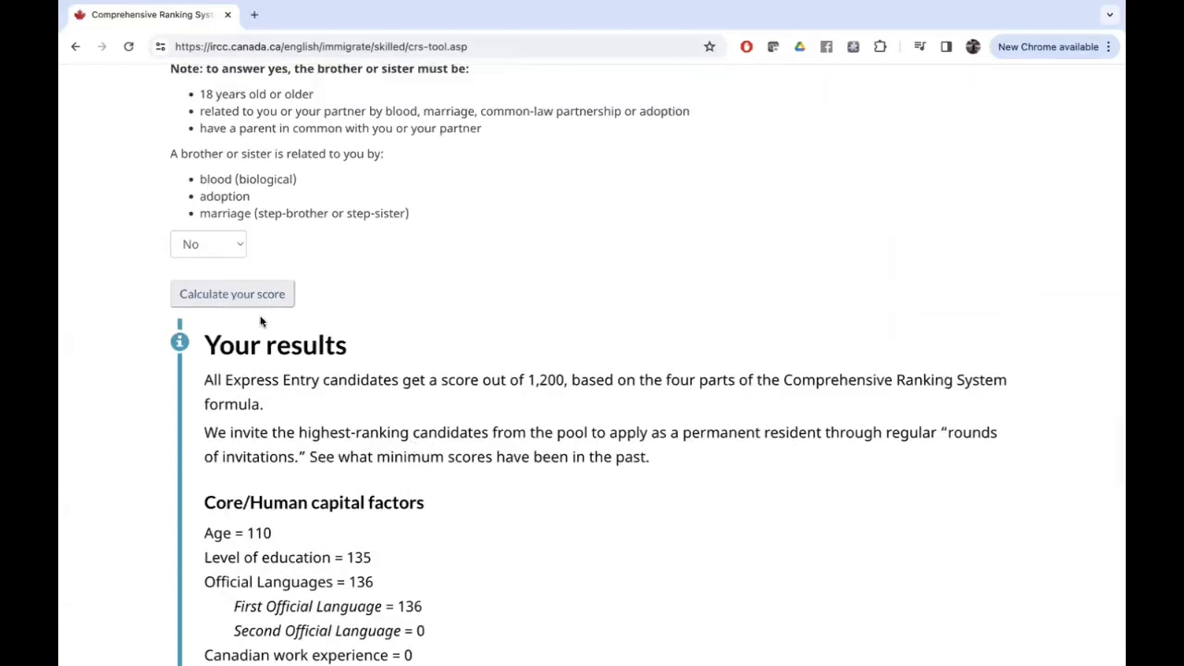
Recalculate and review the results: Age 88 and grand total 459.
left_click(239, 296)
scroll(421, 367, "down", 1)
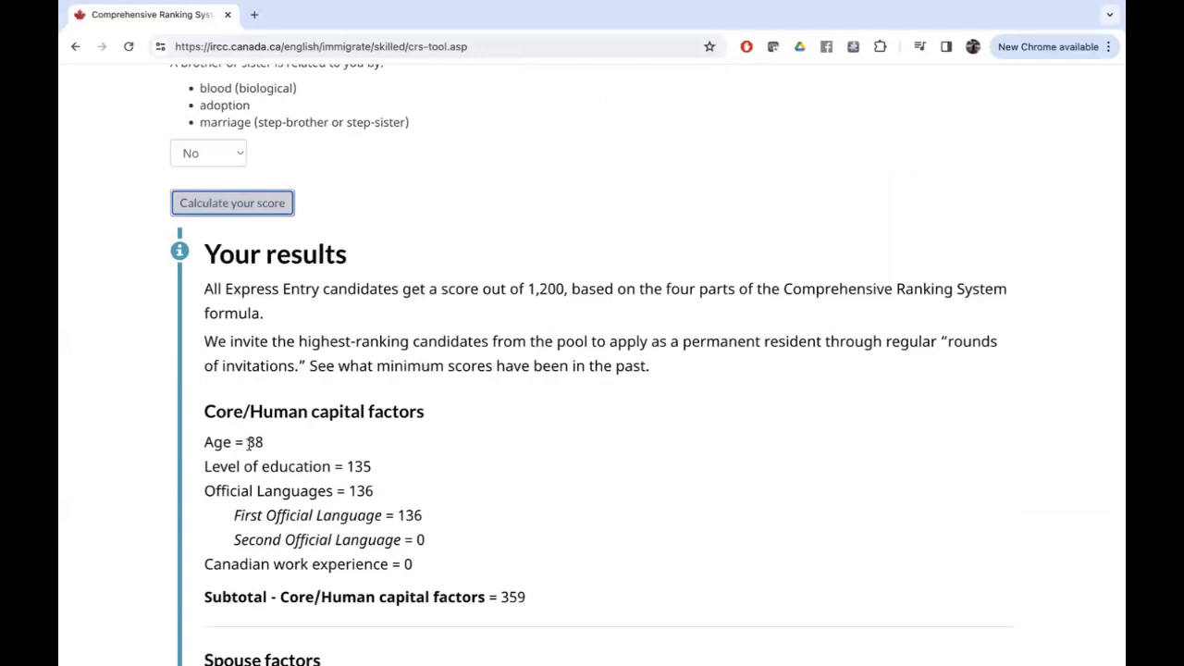
left_click_drag(247, 443, 265, 449)
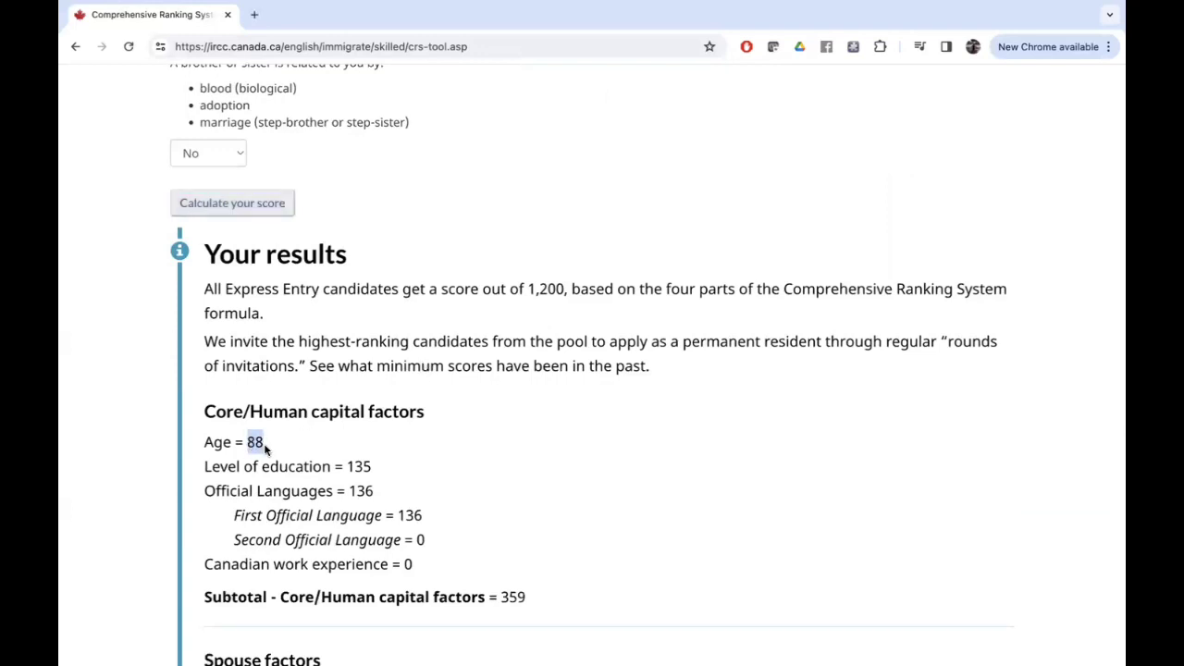
left_click(414, 457)
scroll(413, 457, "down", 8)
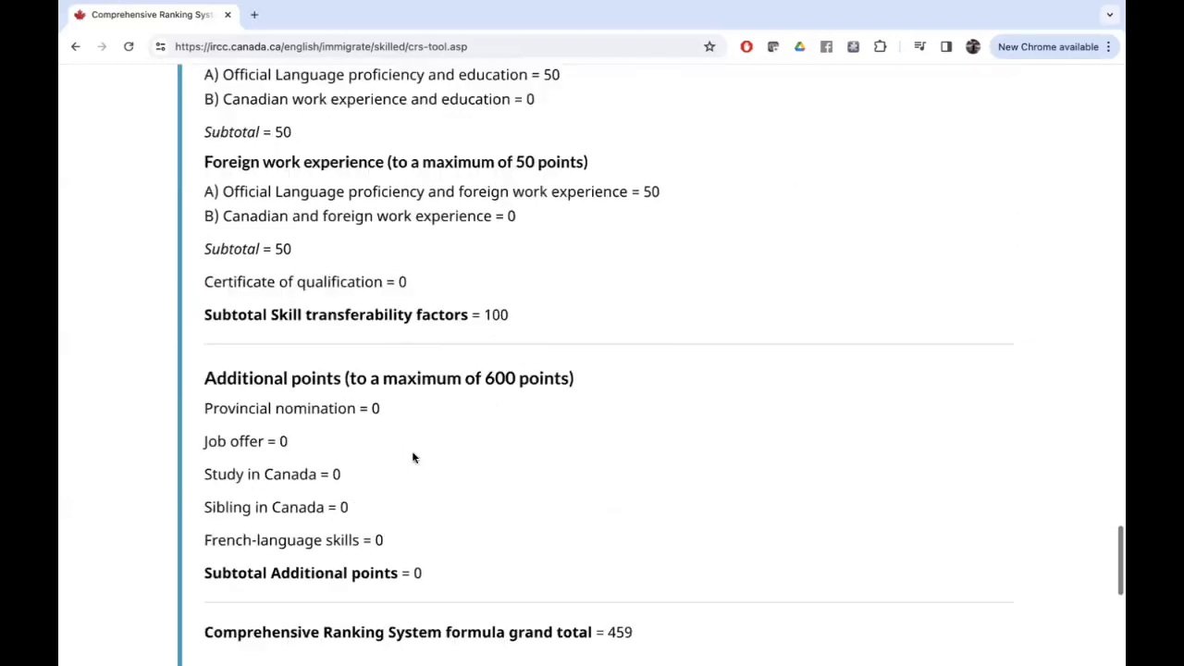
scroll(413, 457, "down", 3)
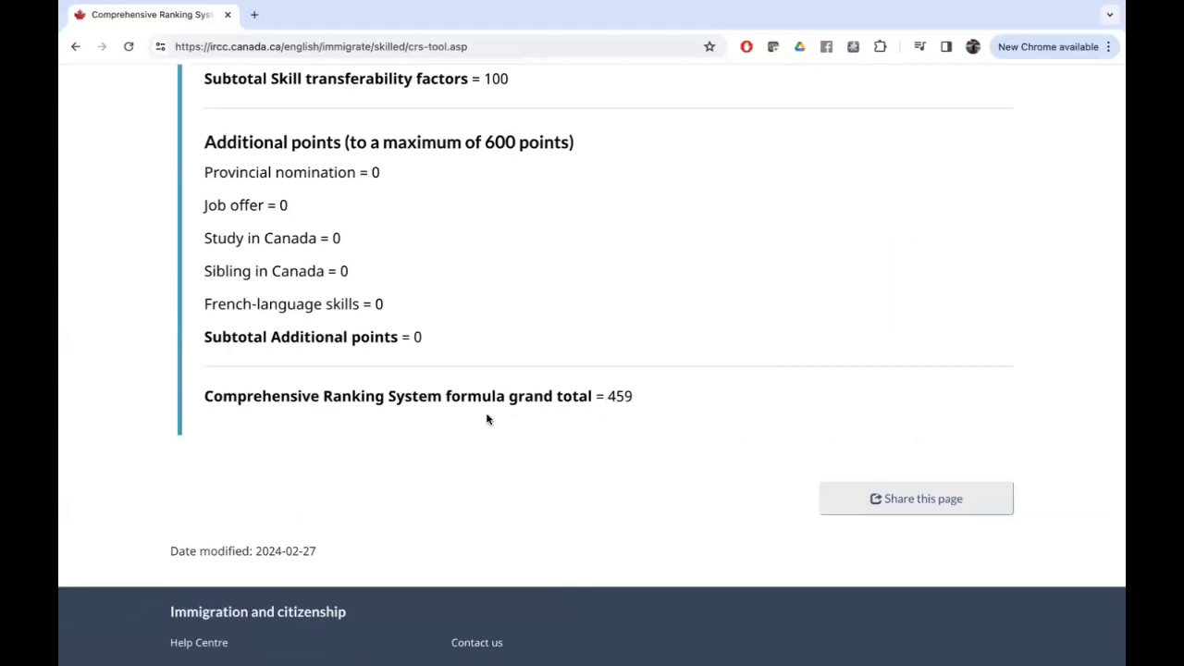
scroll(486, 416, "up", 2)
scroll(487, 419, "up", 4)
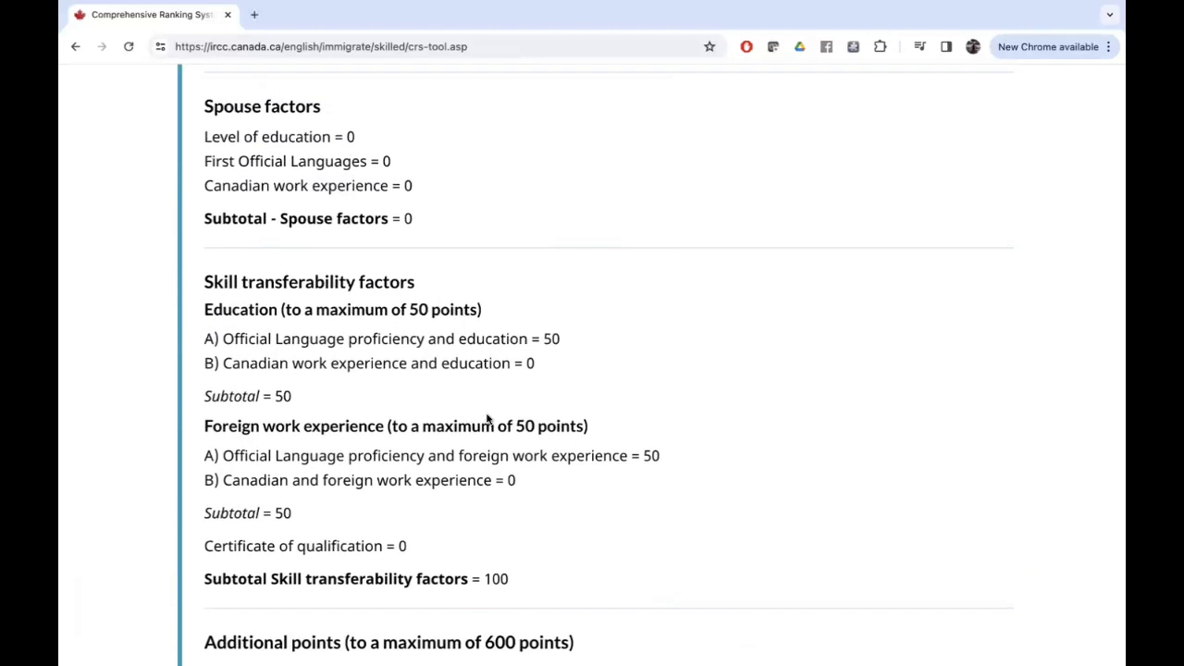
scroll(487, 419, "up", 10)
scroll(487, 419, "up", 15)
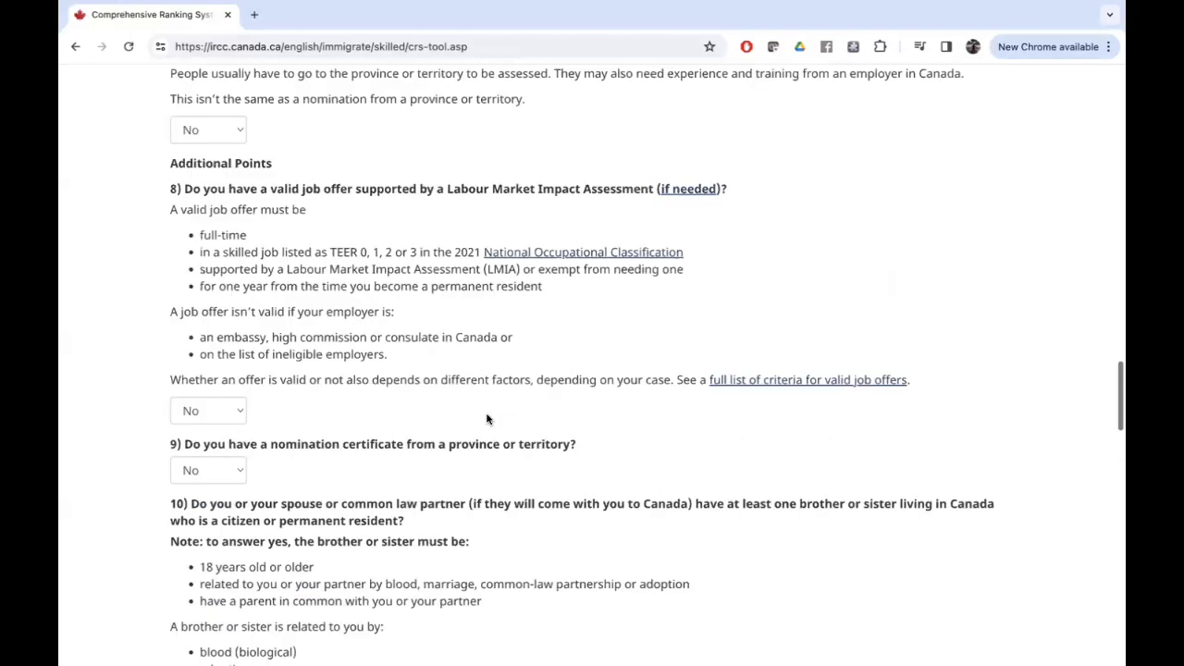
scroll(487, 419, "up", 10)
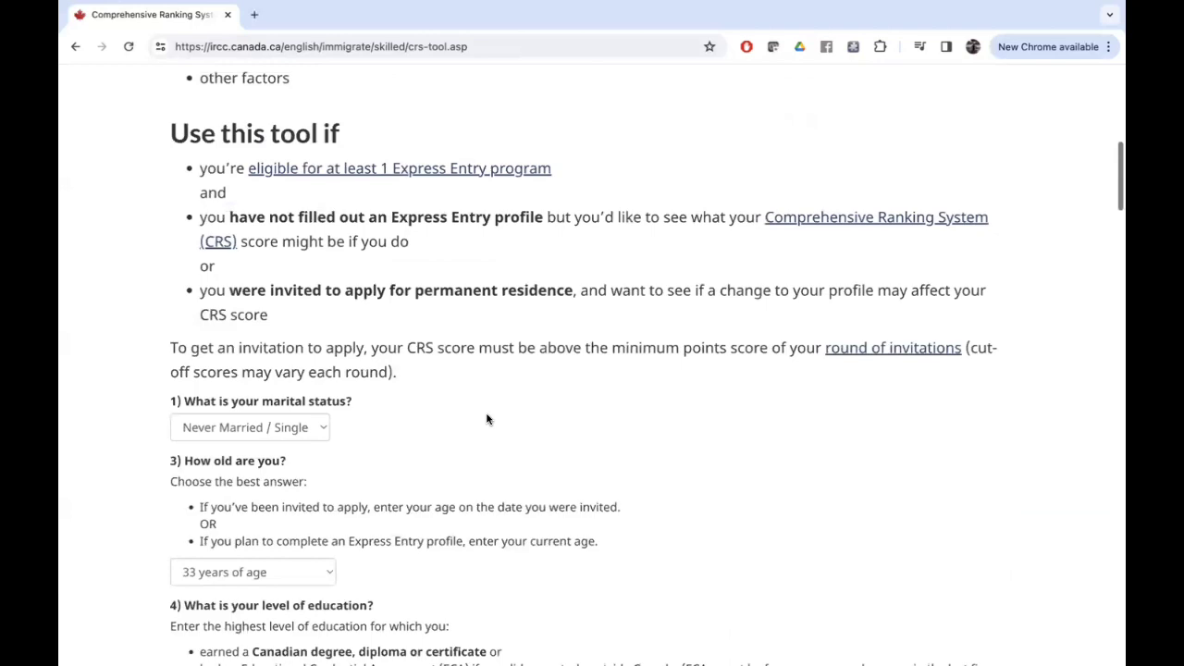
scroll(487, 419, "down", 2)
left_click(303, 312)
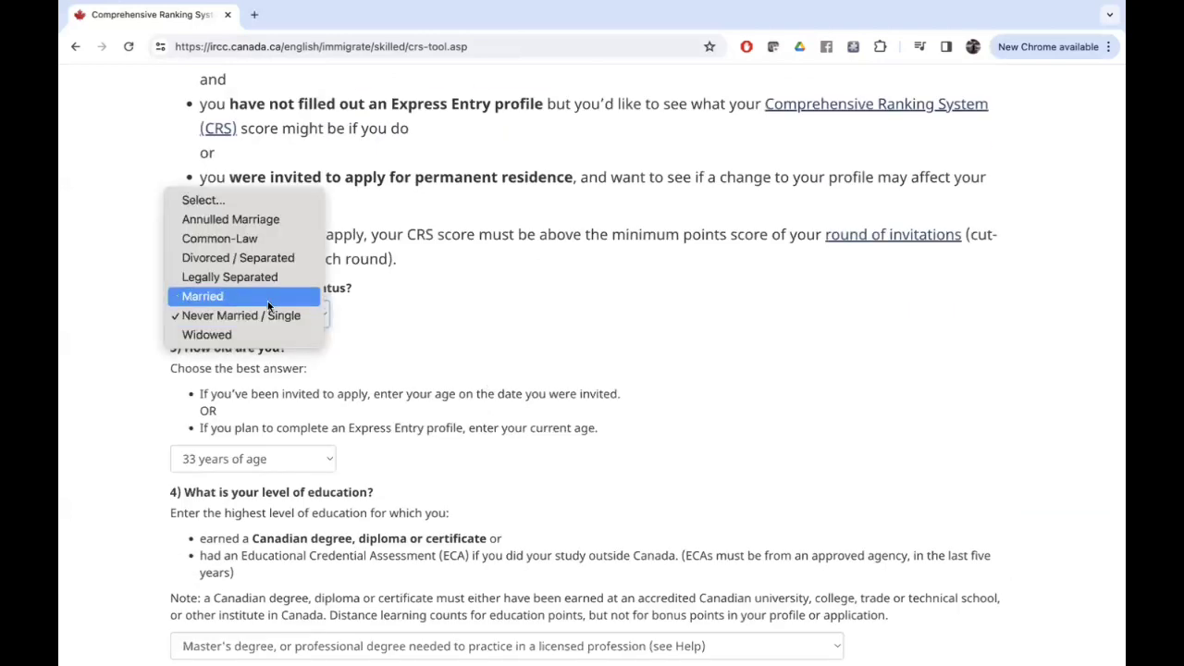
left_click(269, 295)
scroll(490, 340, "down", 2)
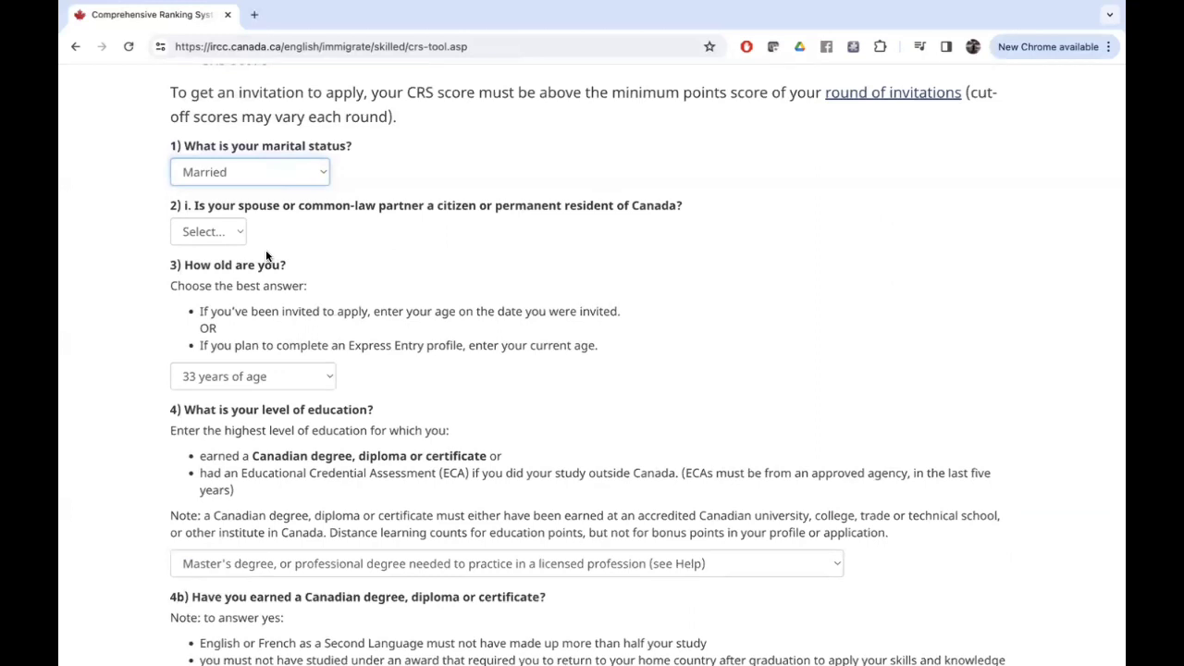
left_click(194, 232)
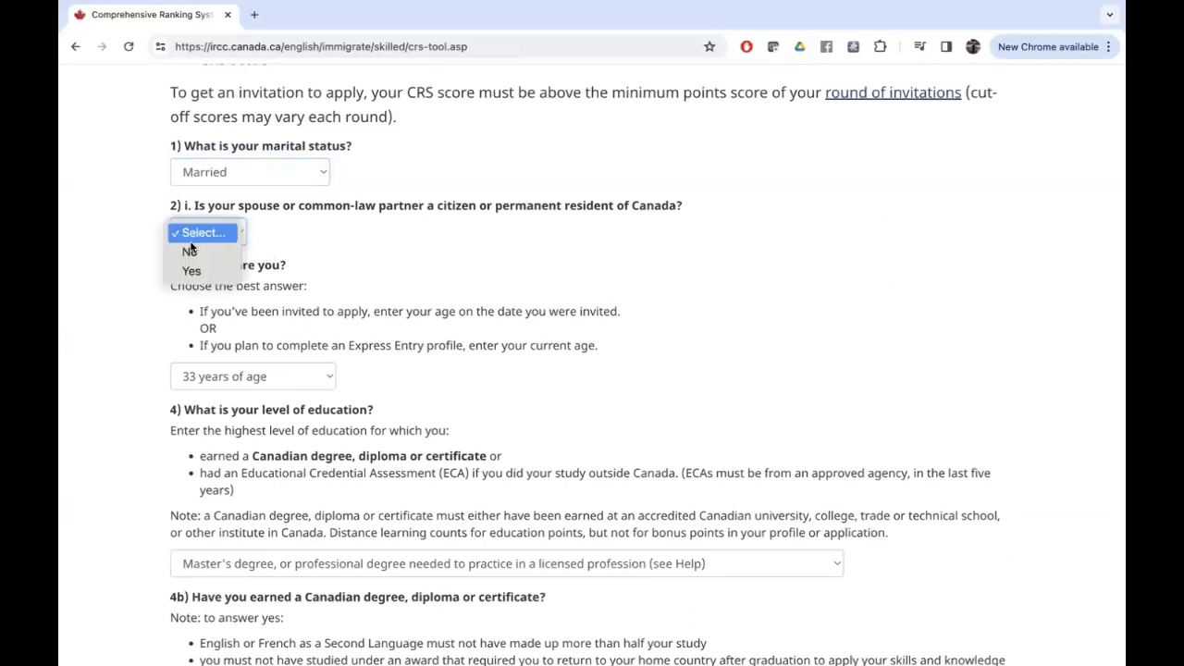
left_click(189, 253)
scroll(357, 279, "down", 1)
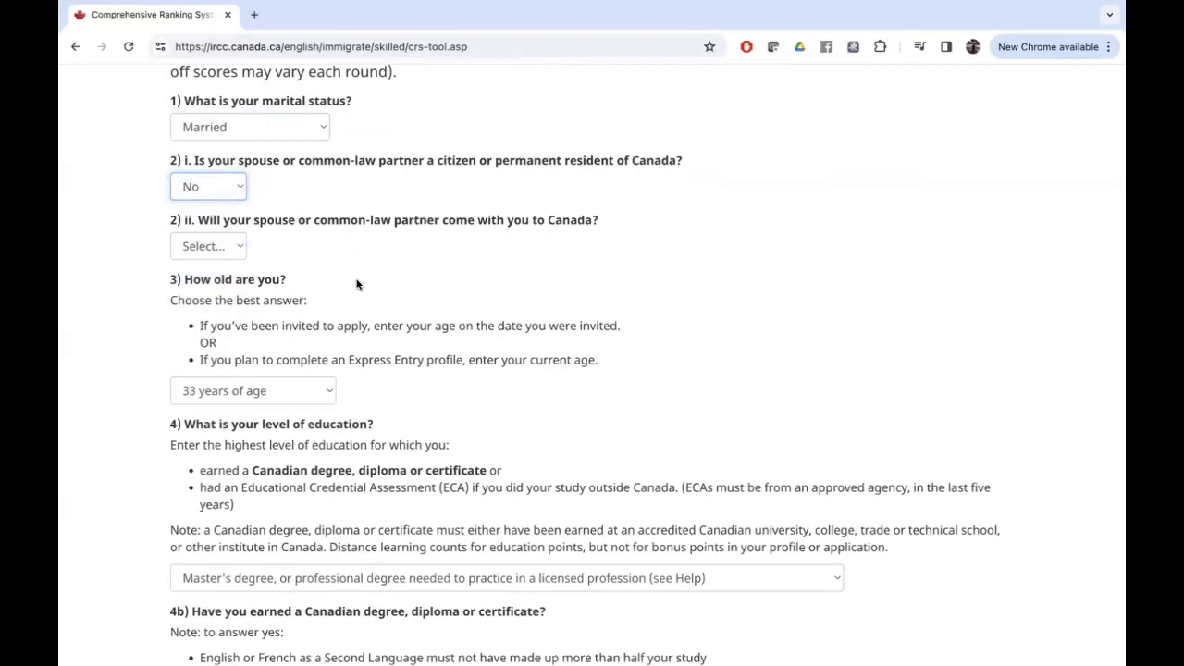
left_click(216, 251)
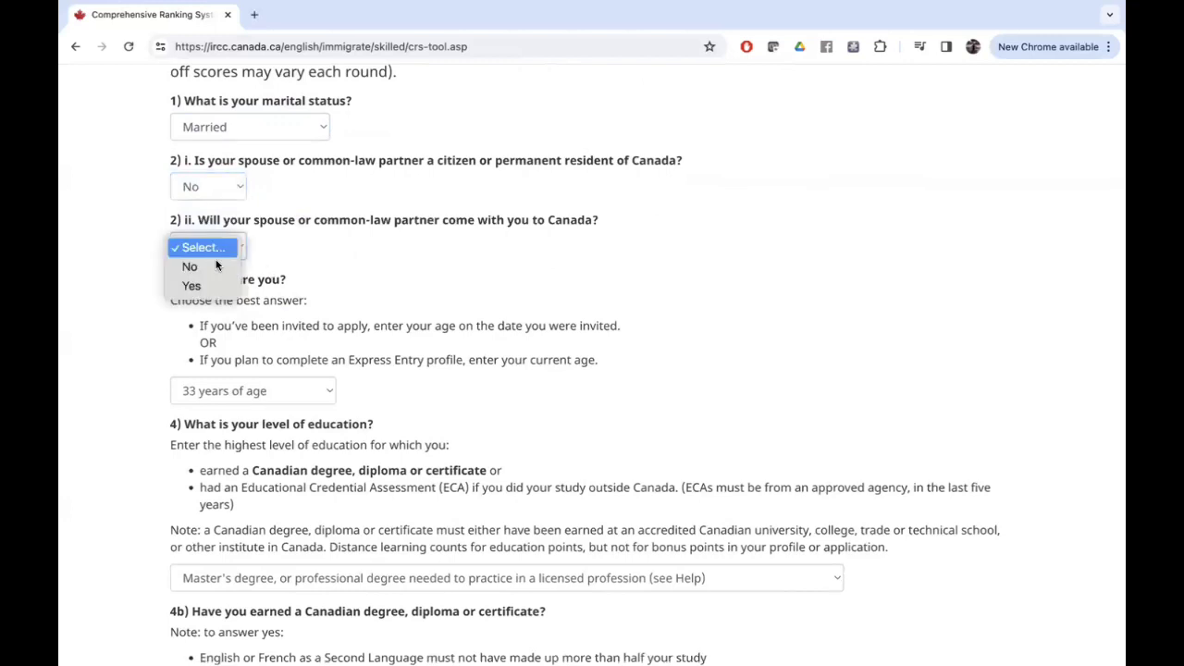
left_click(209, 286)
scroll(430, 389, "down", 2)
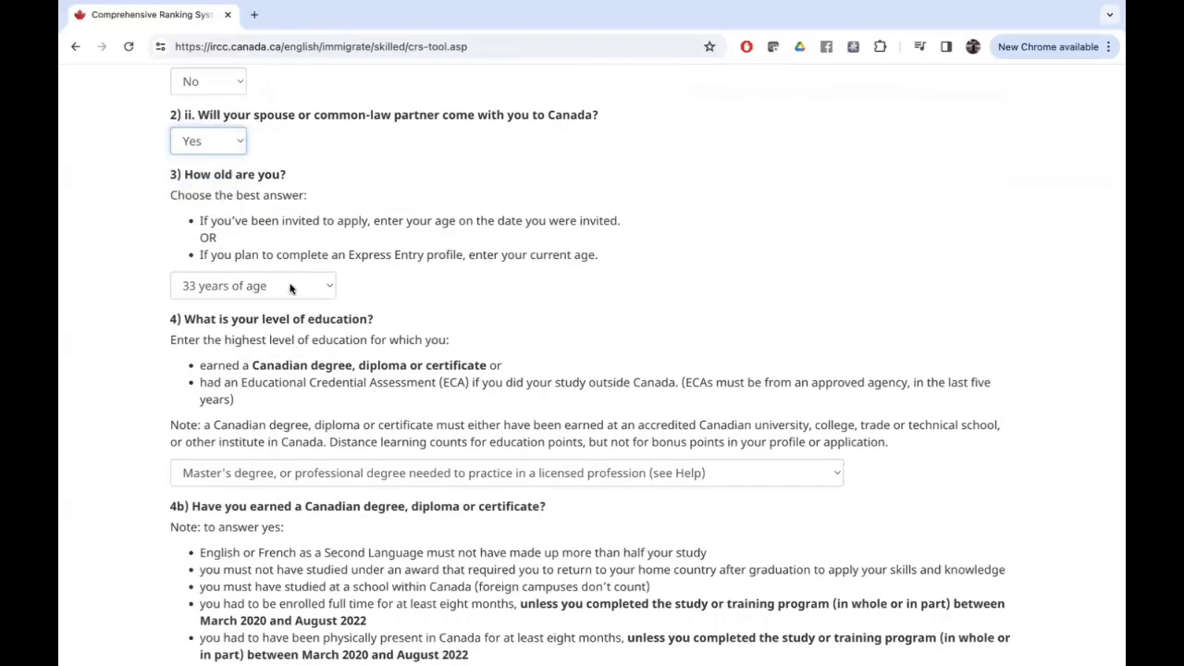
left_click(289, 288)
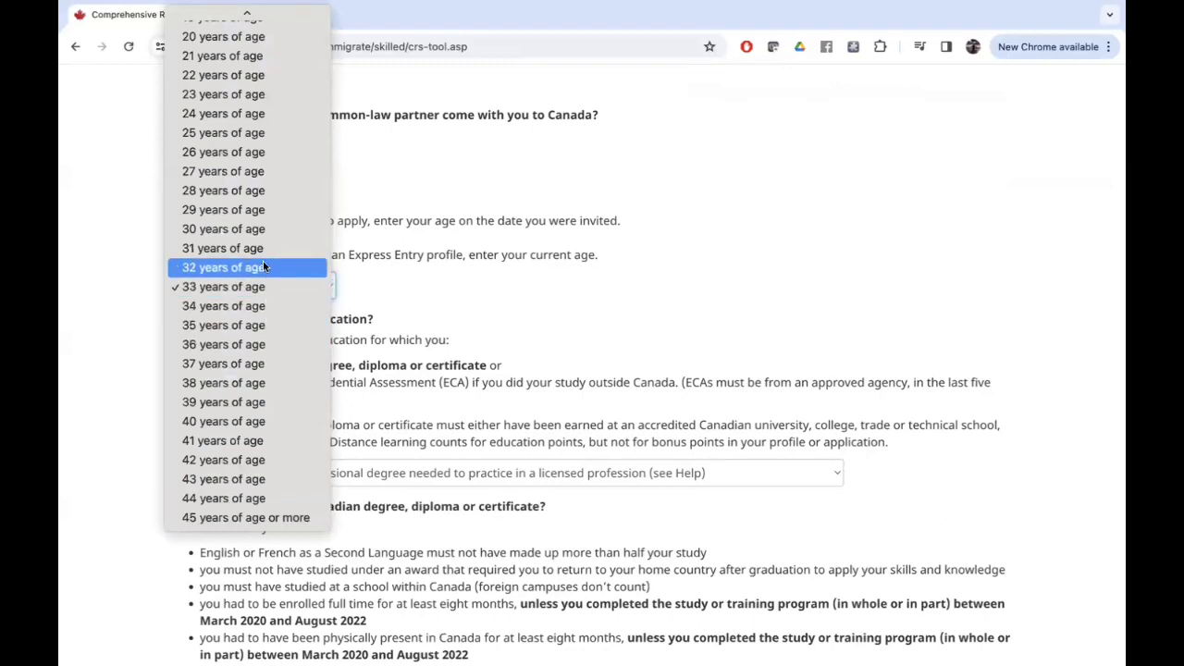
left_click(262, 211)
scroll(479, 355, "down", 2)
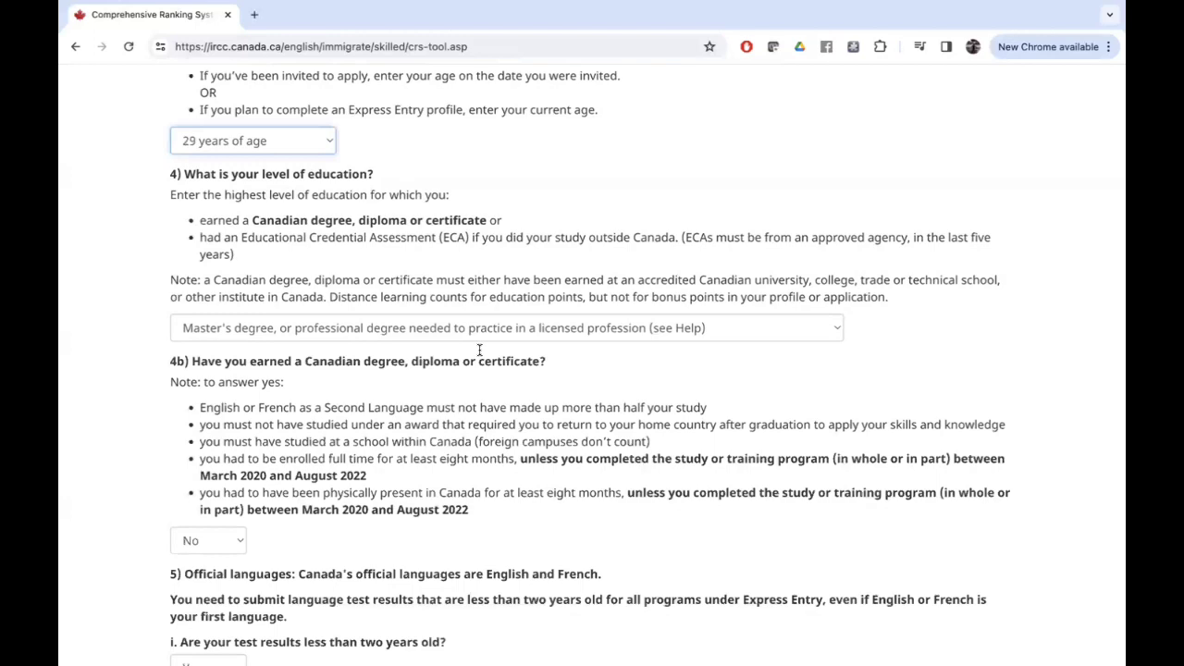
scroll(479, 349, "down", 3)
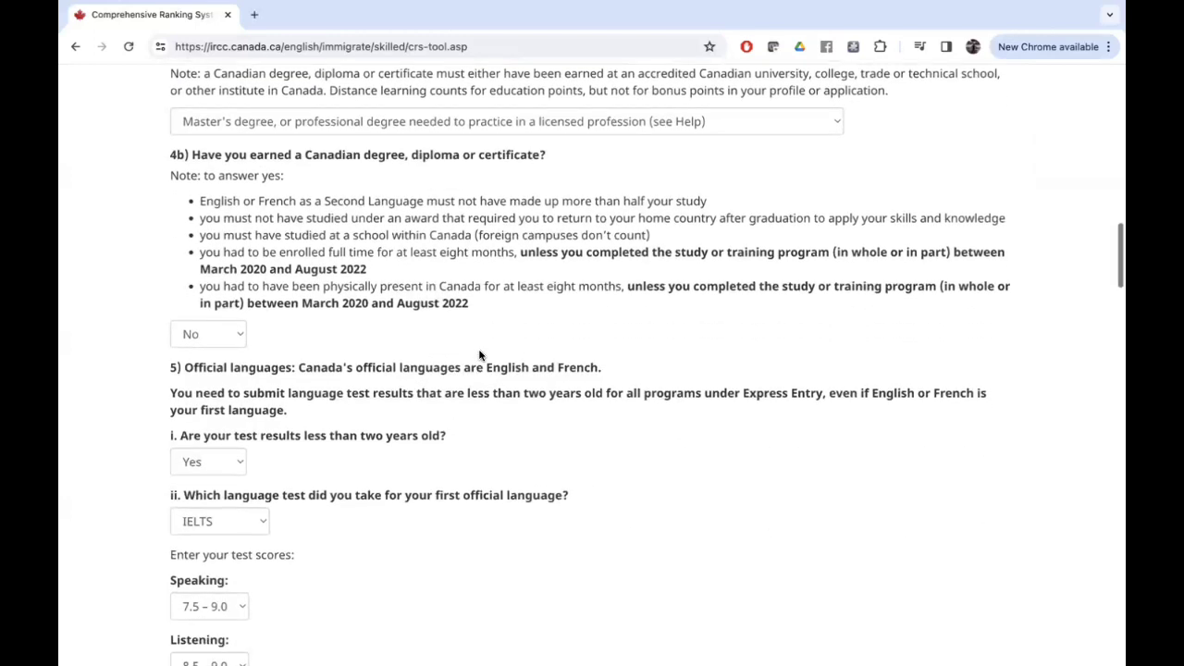
scroll(479, 354, "down", 2)
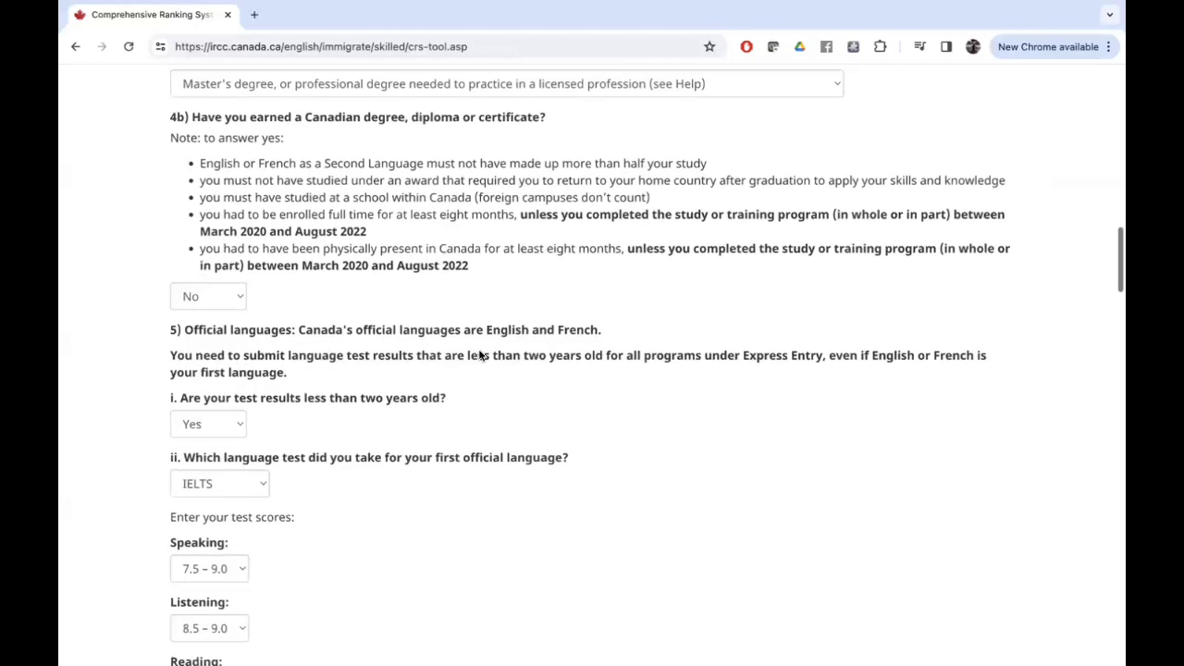
scroll(479, 353, "down", 3)
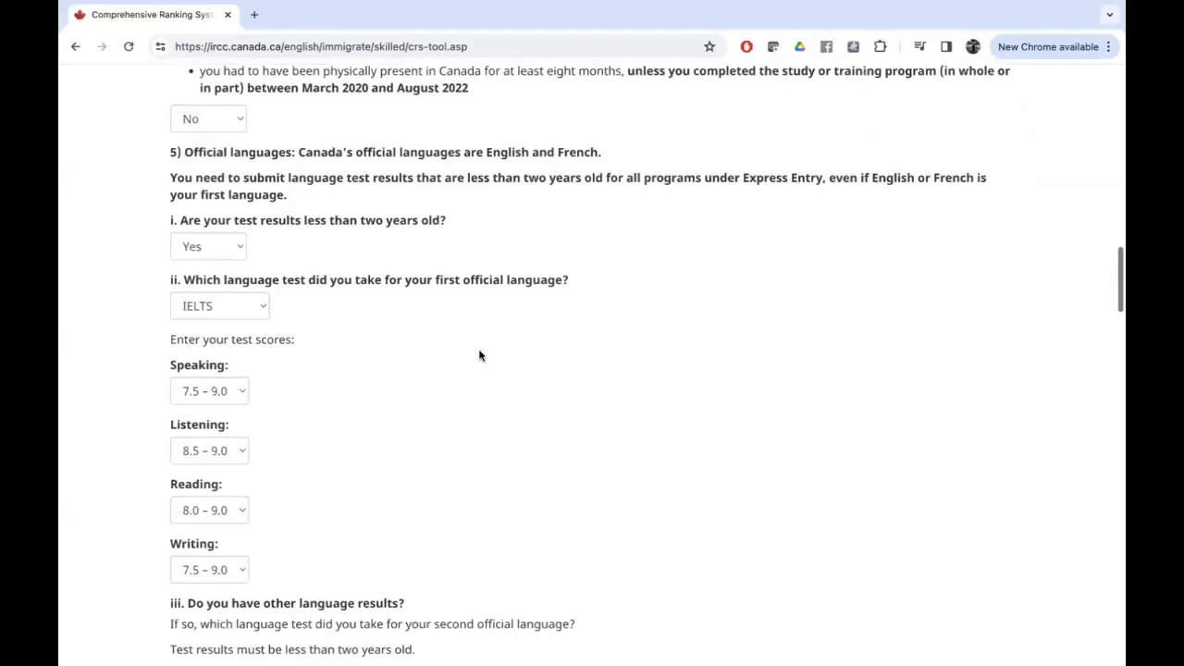
scroll(479, 355, "down", 1)
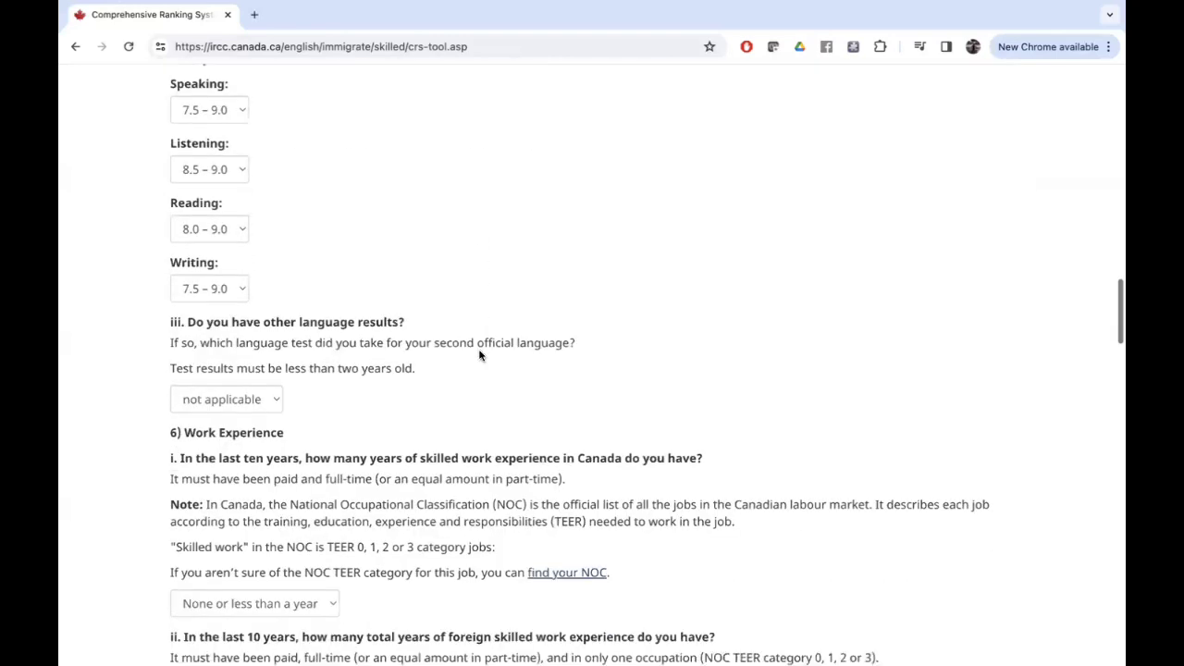
scroll(480, 354, "down", 1)
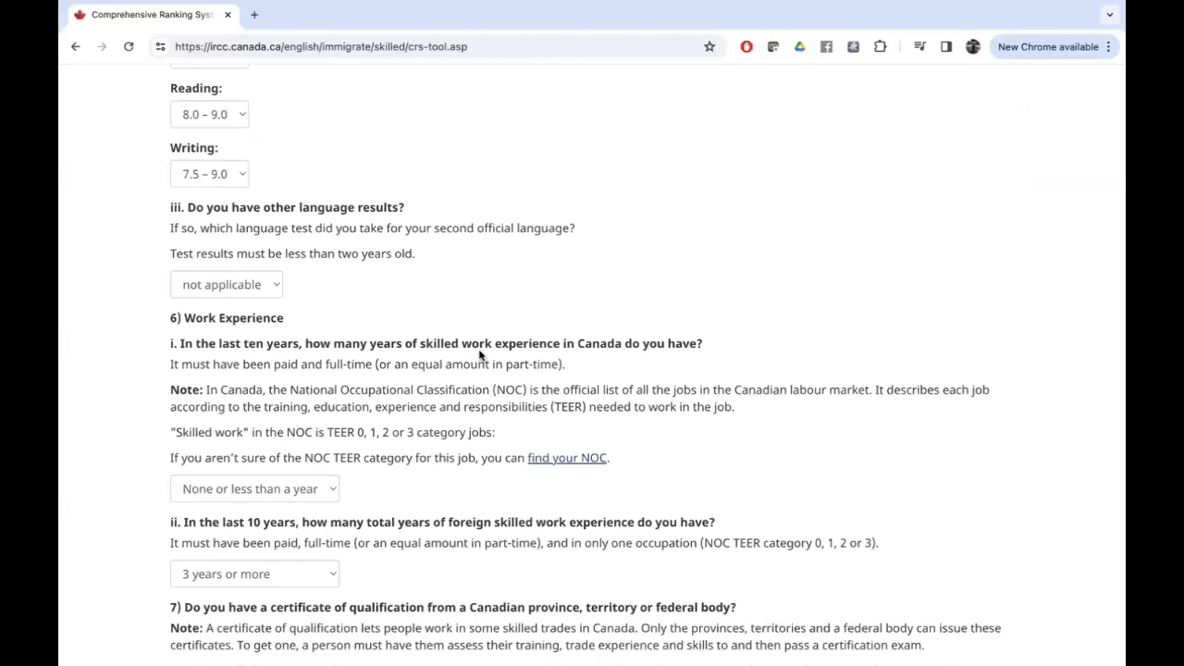
scroll(479, 355, "down", 3)
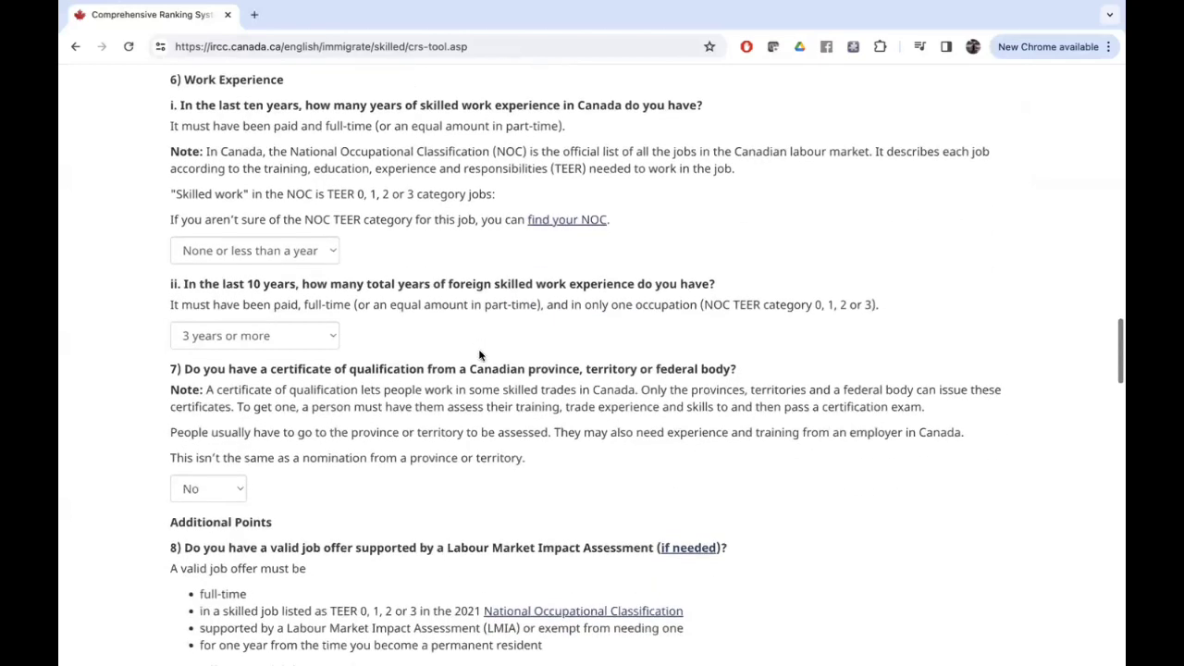
scroll(479, 355, "down", 1)
scroll(479, 354, "down", 2)
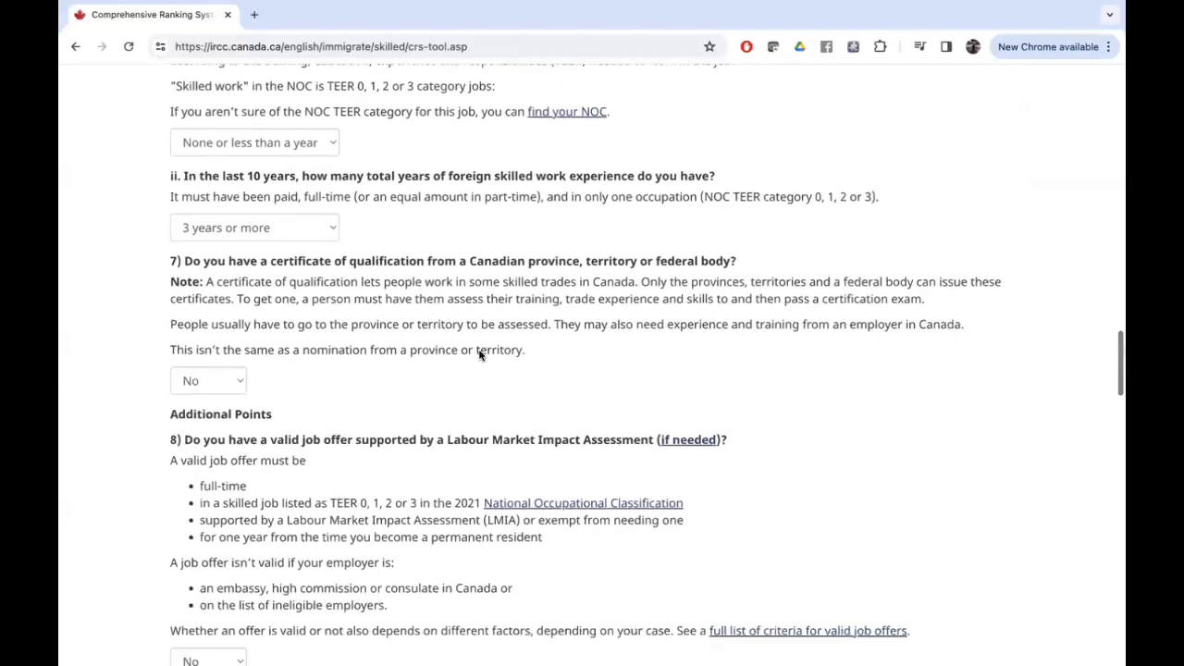
scroll(479, 354, "down", 3)
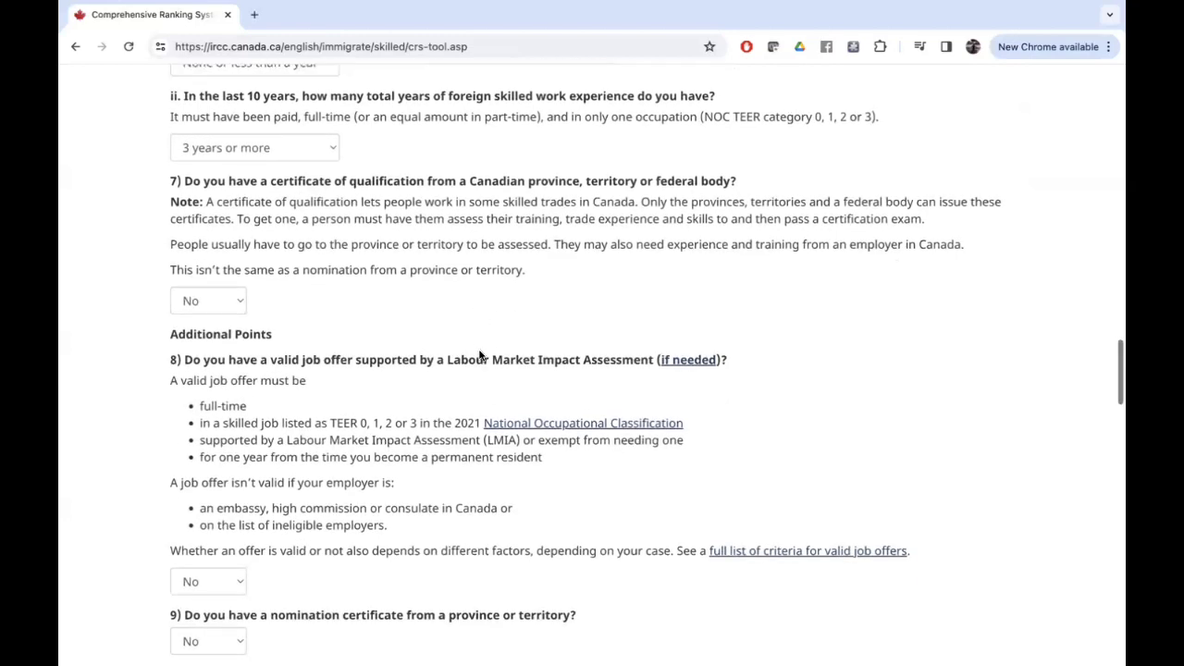
scroll(479, 354, "down", 2)
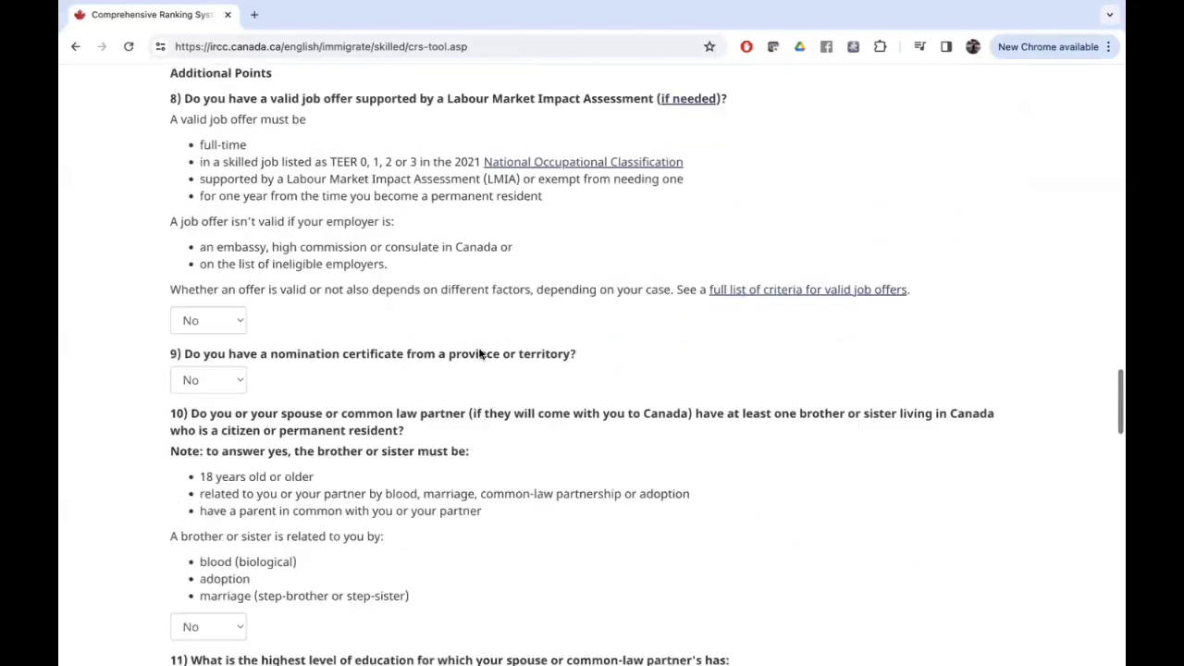
scroll(479, 354, "down", 2)
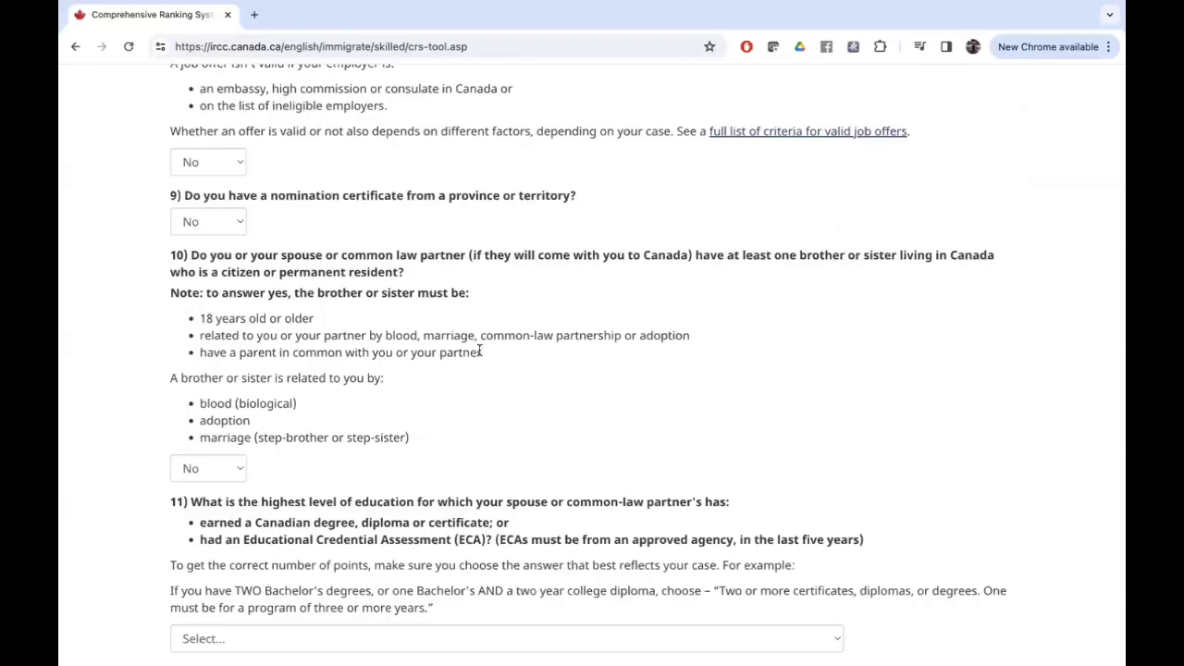
scroll(479, 352, "down", 3)
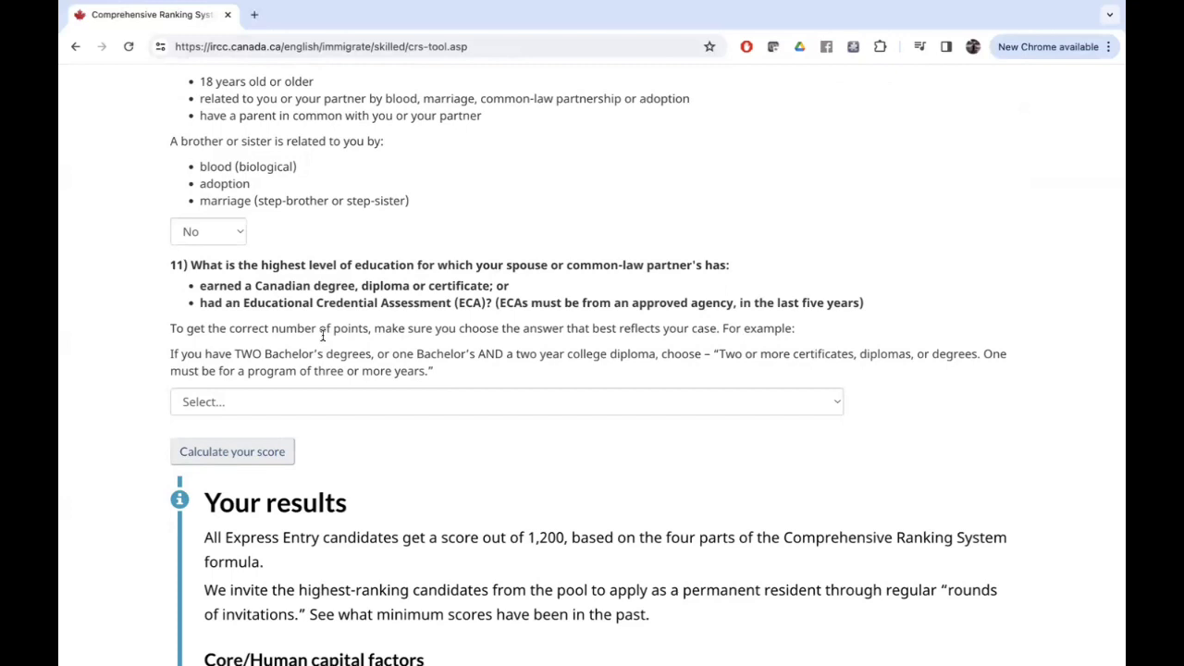
Set the spouse's education to less than secondary, Canadian work to under a year, and language test to IELTS.
scroll(322, 335, "down", 1)
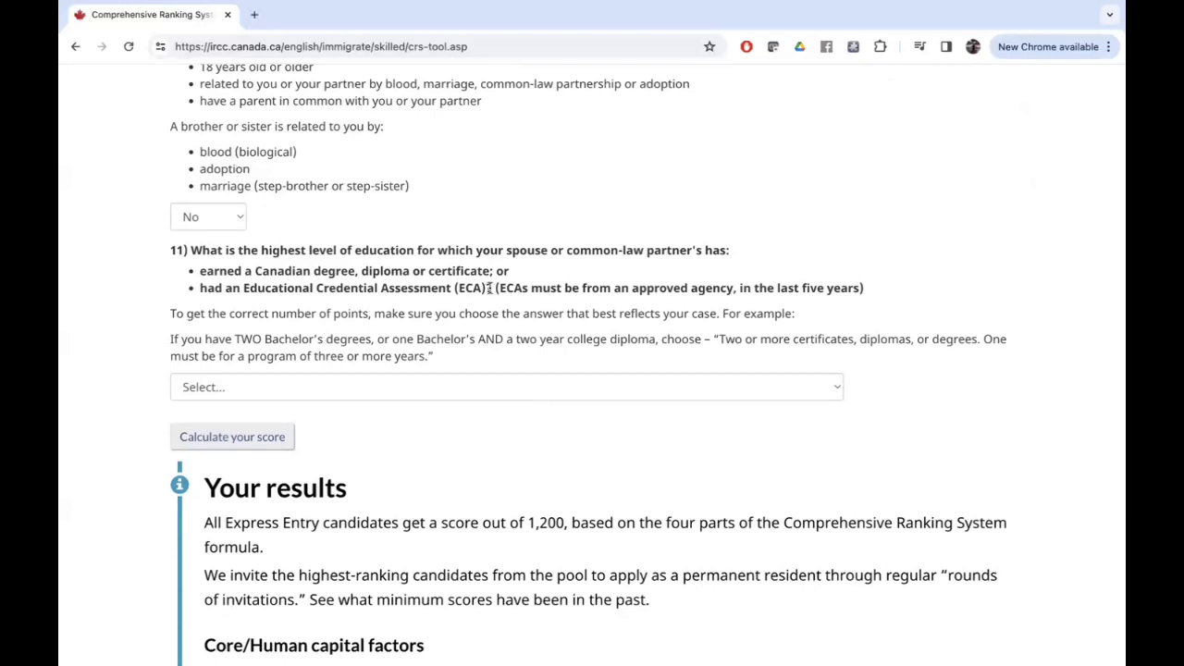
left_click(385, 388)
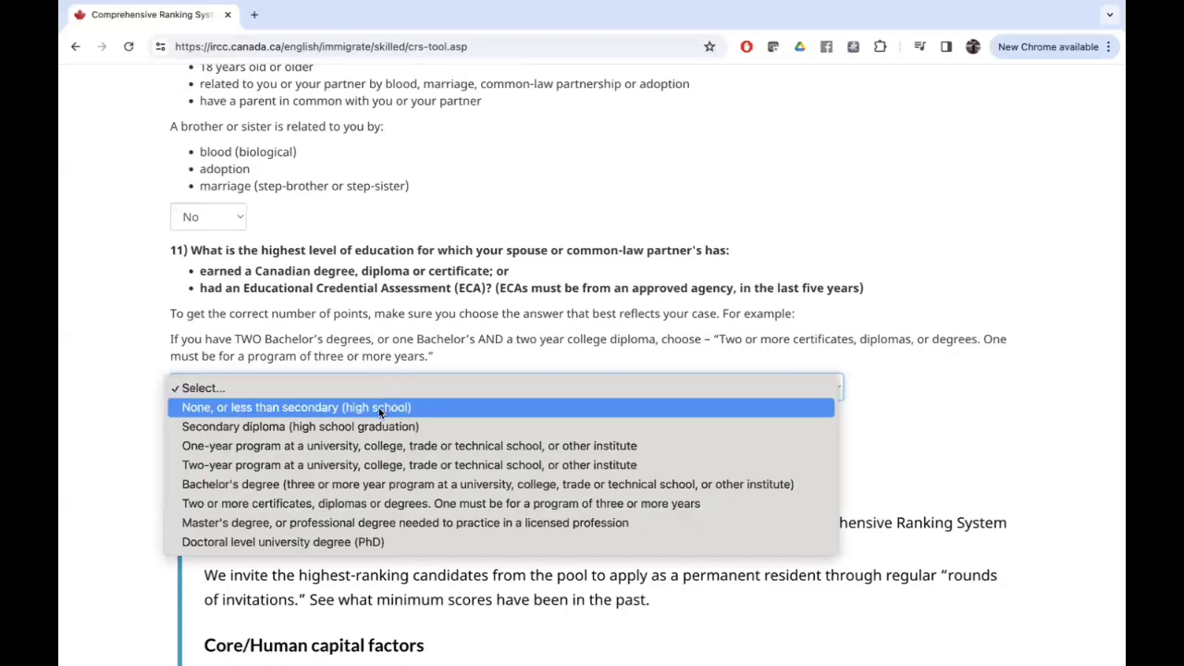
left_click(378, 408)
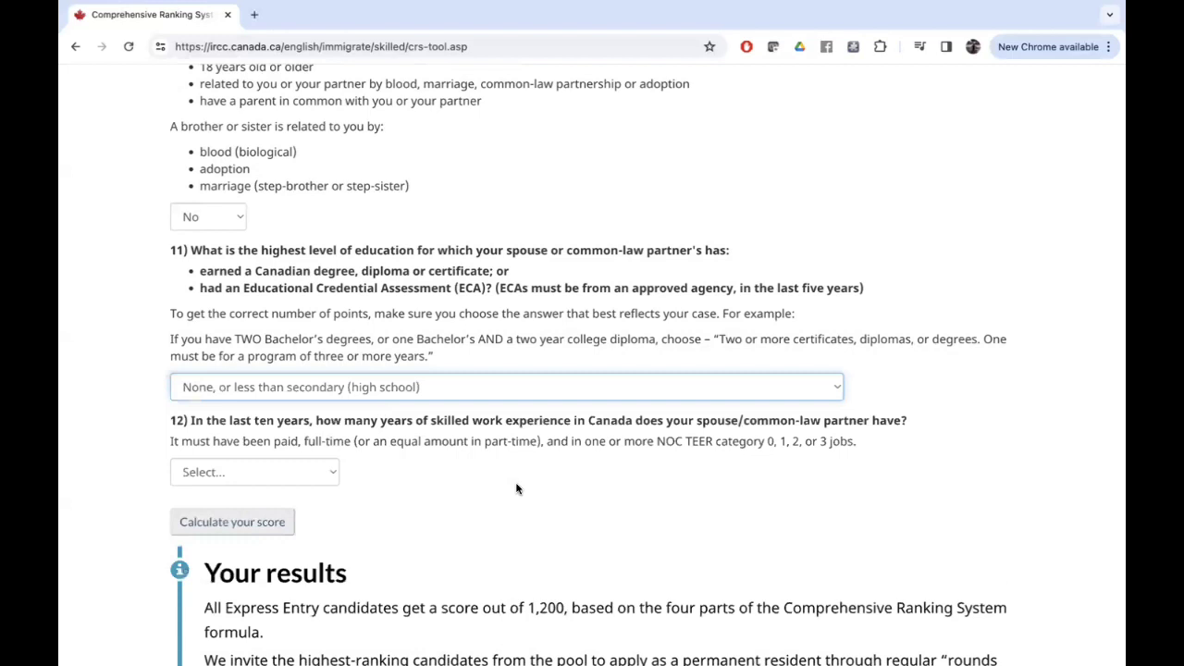
scroll(517, 489, "down", 2)
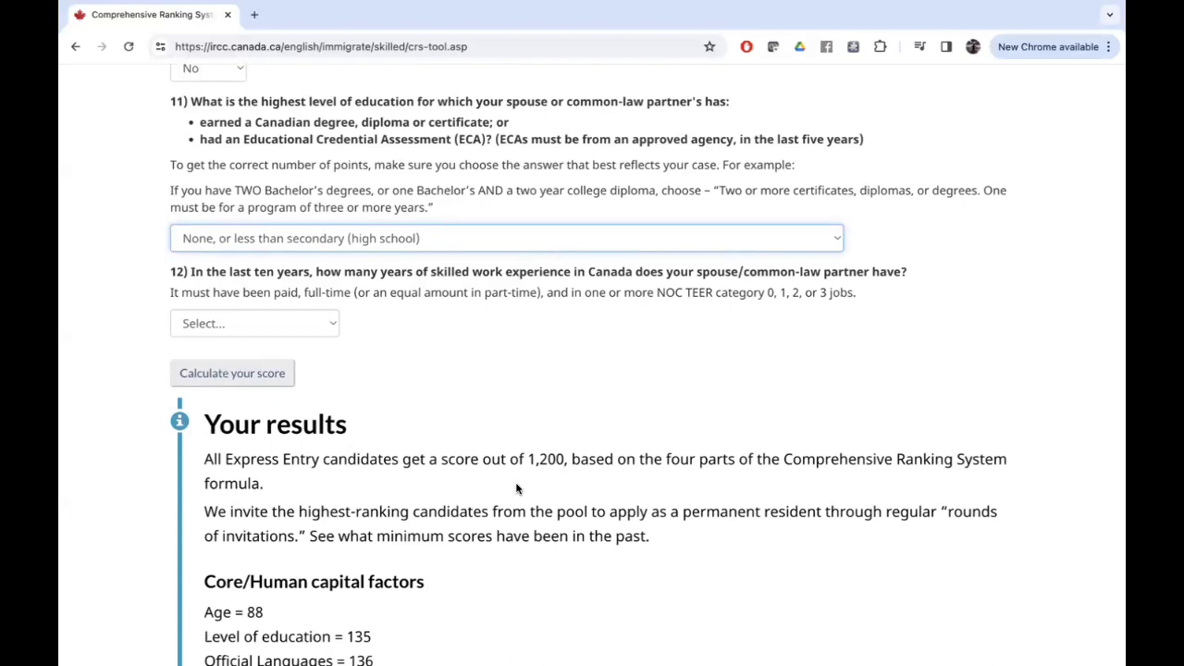
left_click(293, 334)
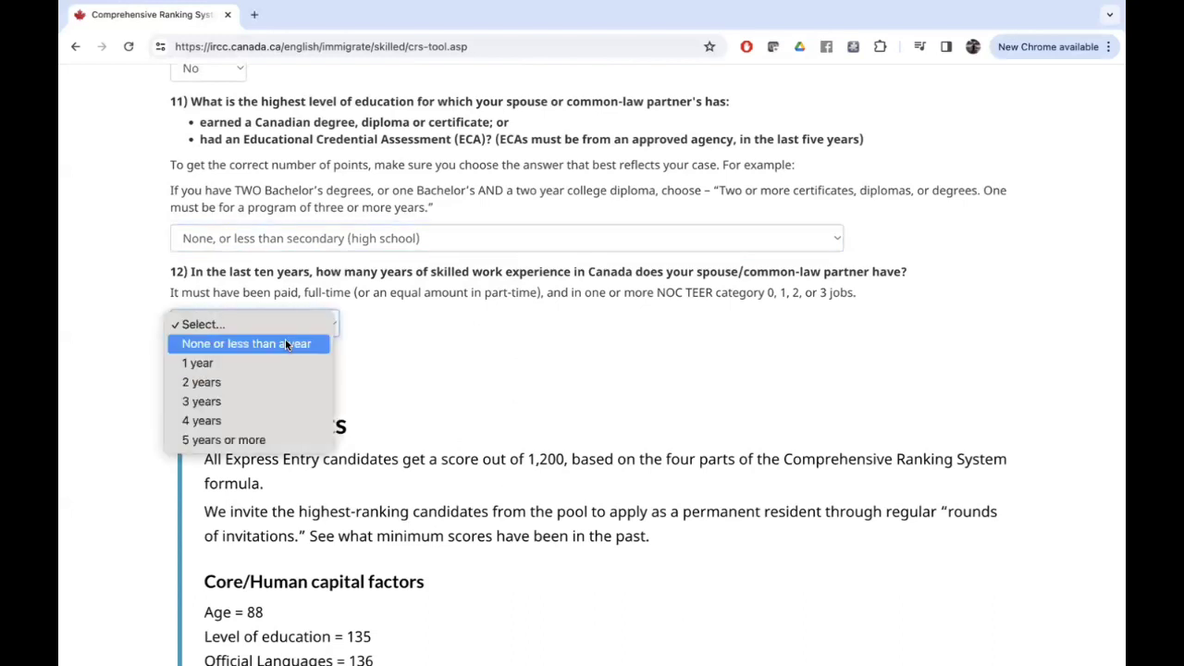
left_click(285, 342)
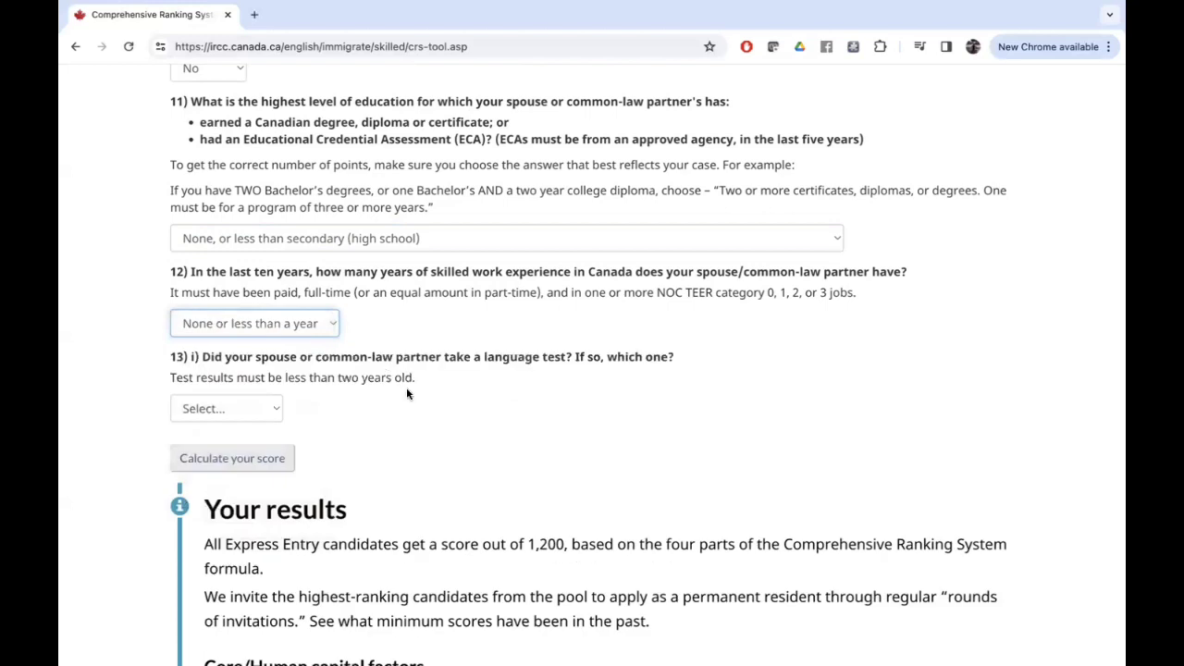
left_click(257, 421)
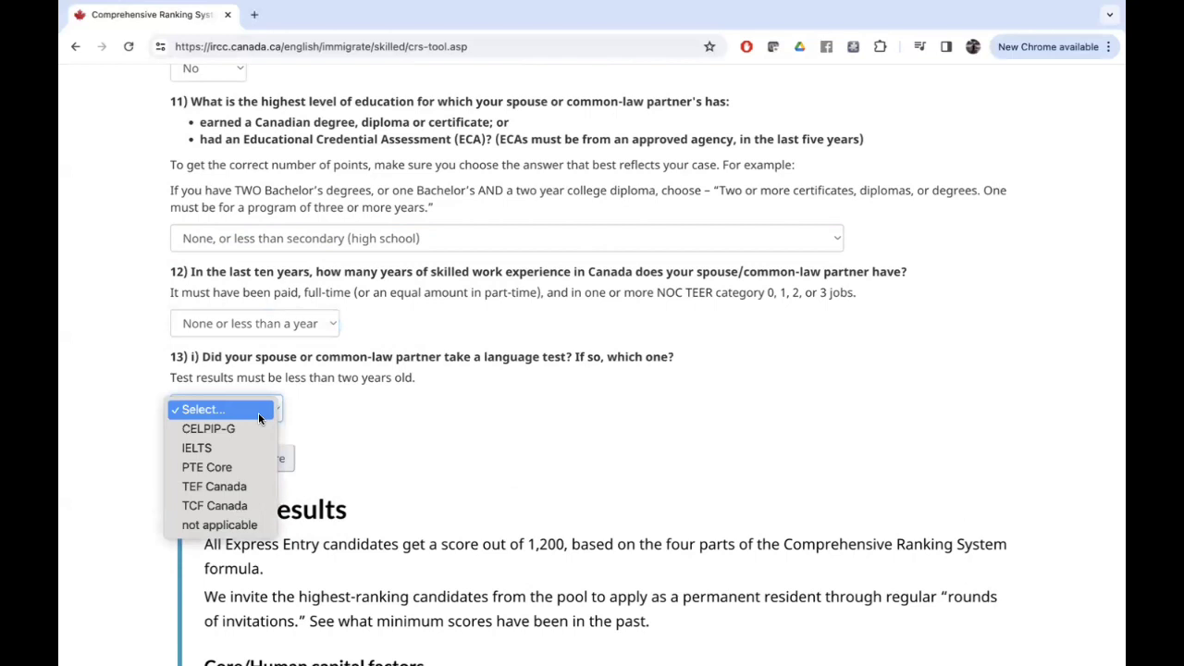
left_click(237, 446)
Enter the spouse's IELTS scores: speaking 7.5–9.0, listening 8.5–9.0, reading 7.0–7.5, writing 7.0.
scroll(451, 426, "down", 2)
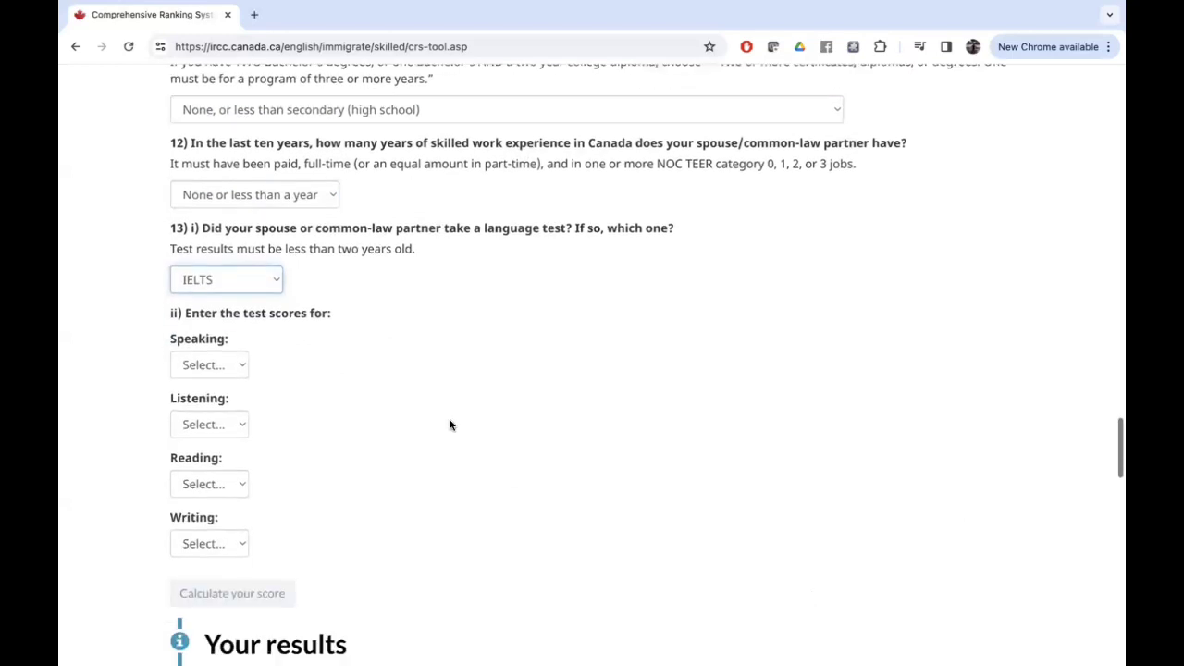
left_click(206, 361)
left_click(204, 384)
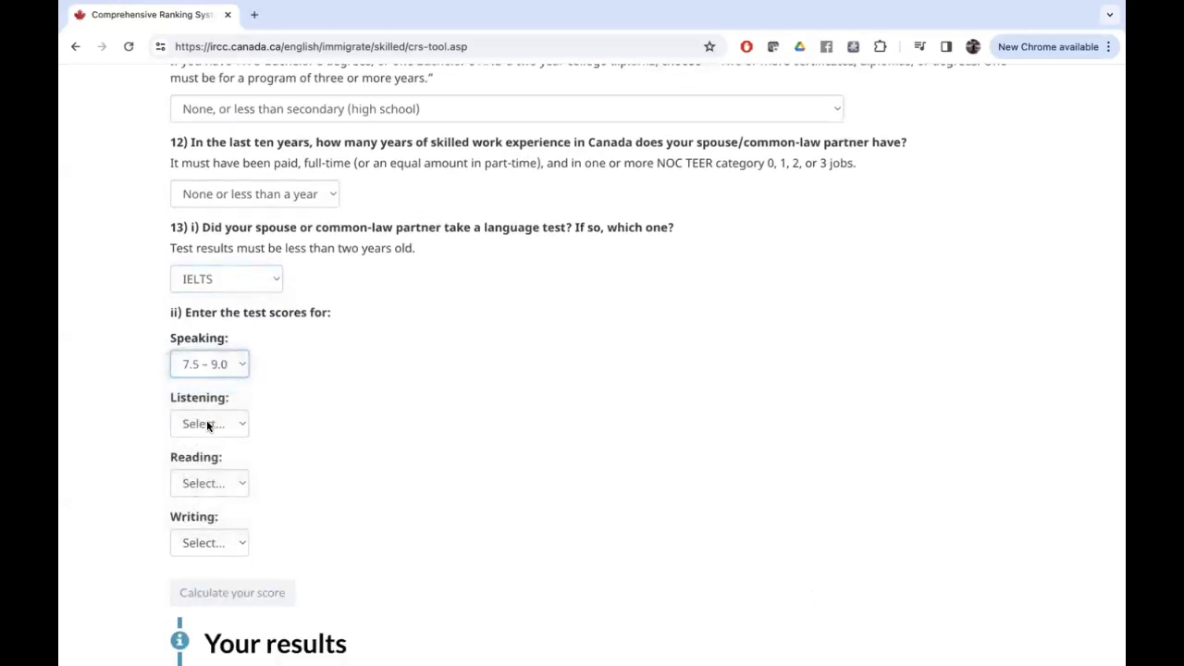
left_click(206, 422)
left_click(203, 442)
left_click(206, 488)
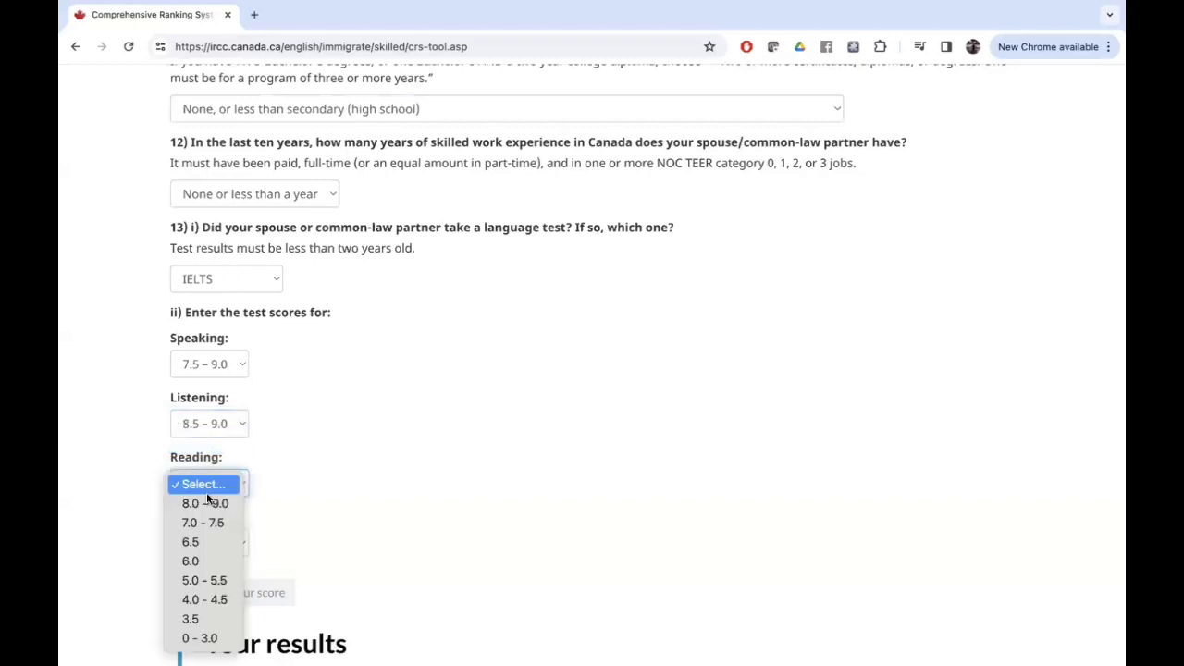
left_click(205, 524)
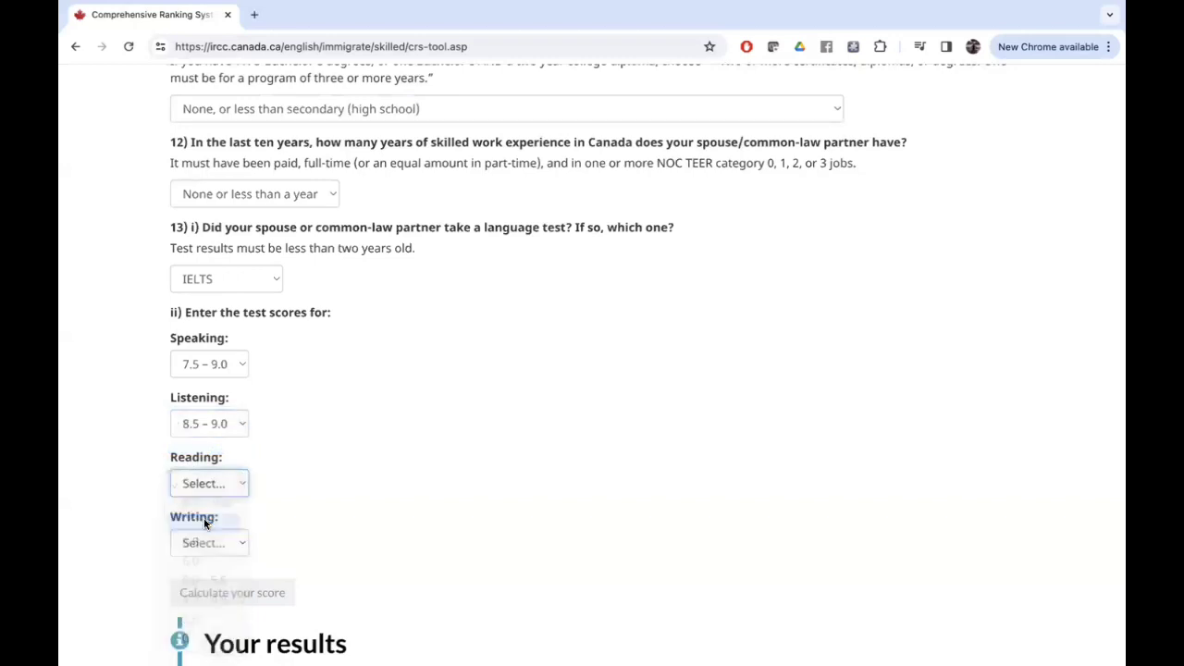
scroll(307, 504, "down", 2)
left_click(206, 452)
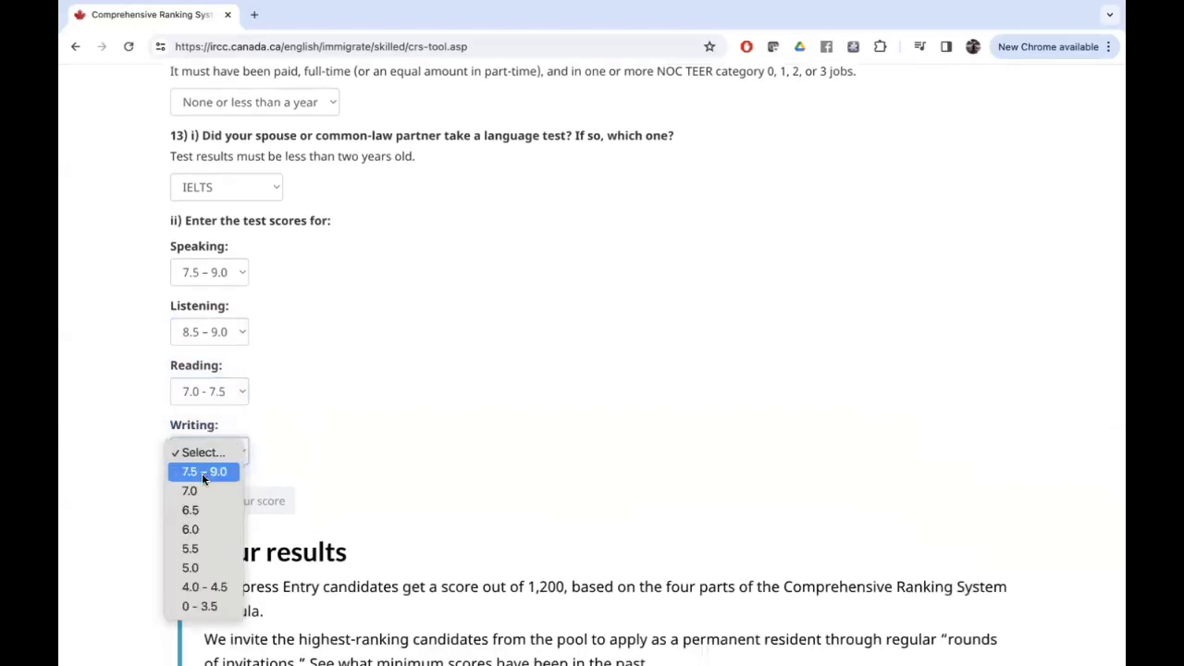
left_click(192, 490)
scroll(440, 502, "down", 2)
scroll(441, 502, "down", 1)
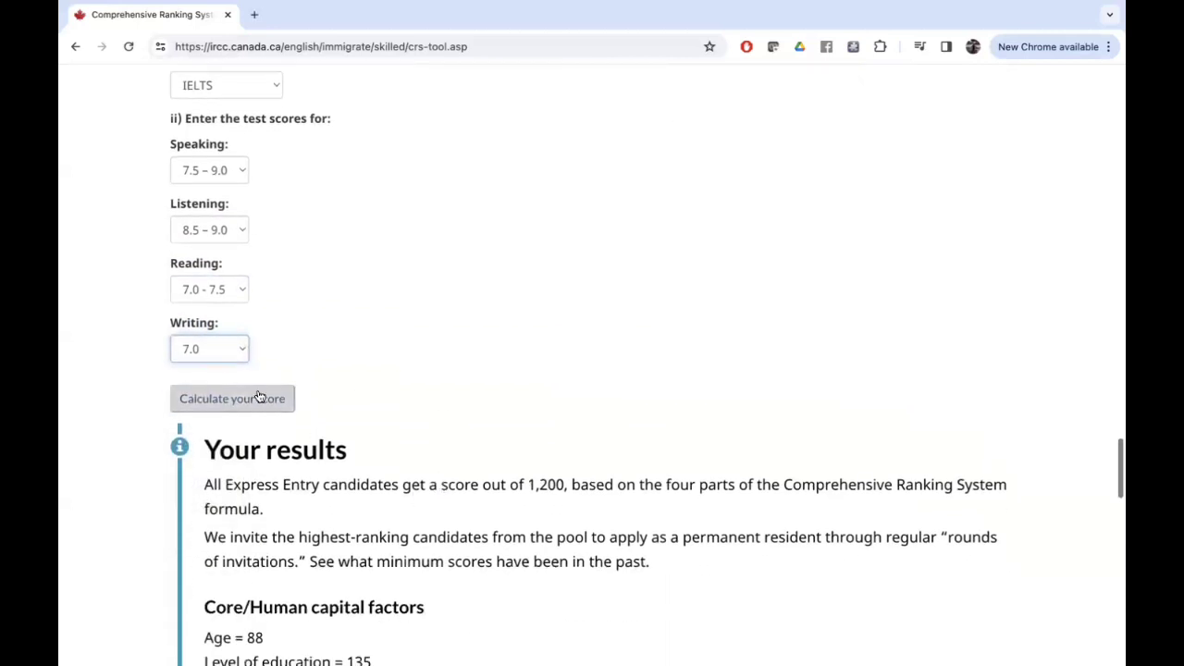
Recalculate the CRS score using the spouse's answers.
left_click(227, 398)
scroll(500, 439, "down", 5)
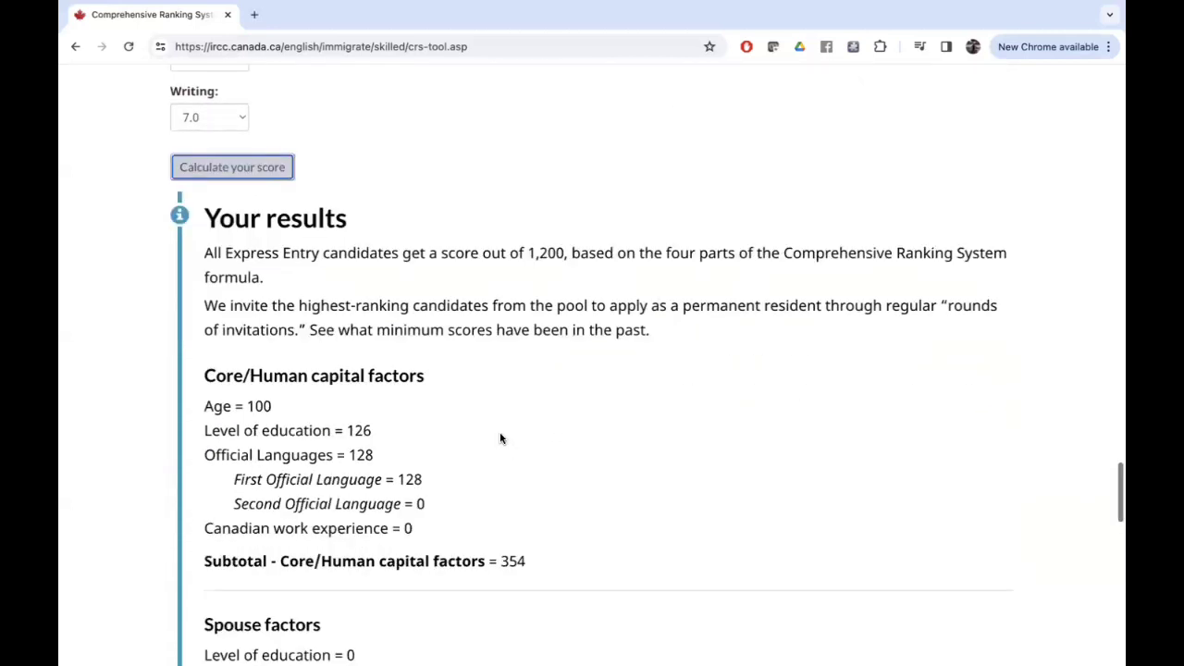
scroll(500, 437, "down", 2)
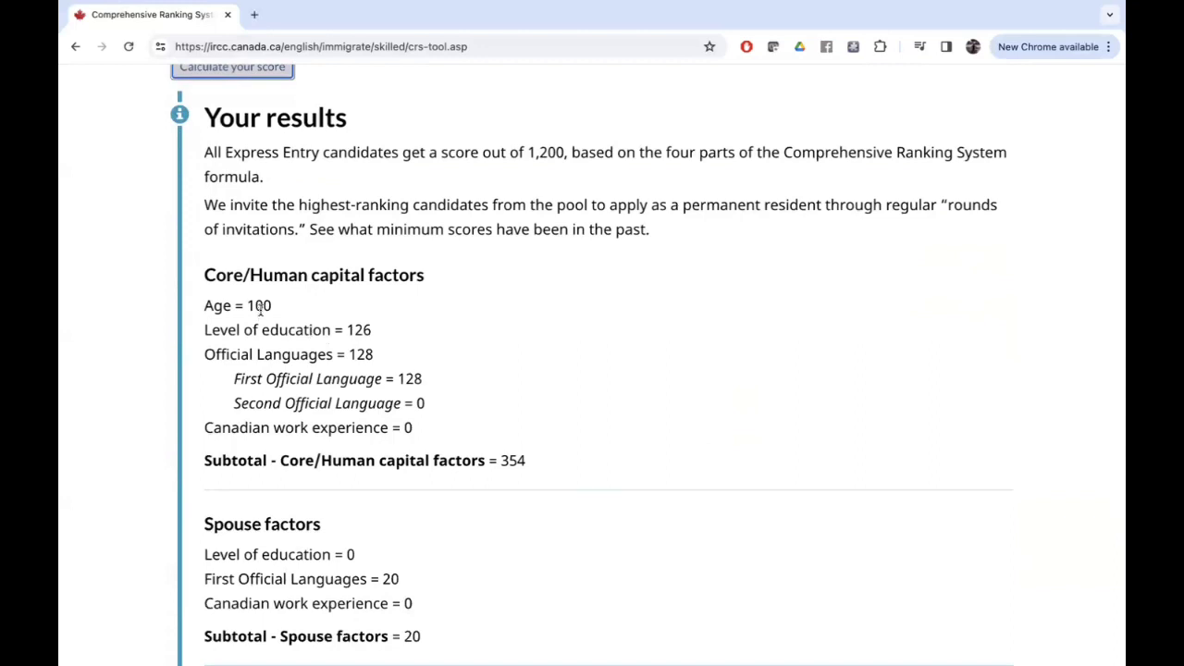
scroll(264, 305, "down", 5)
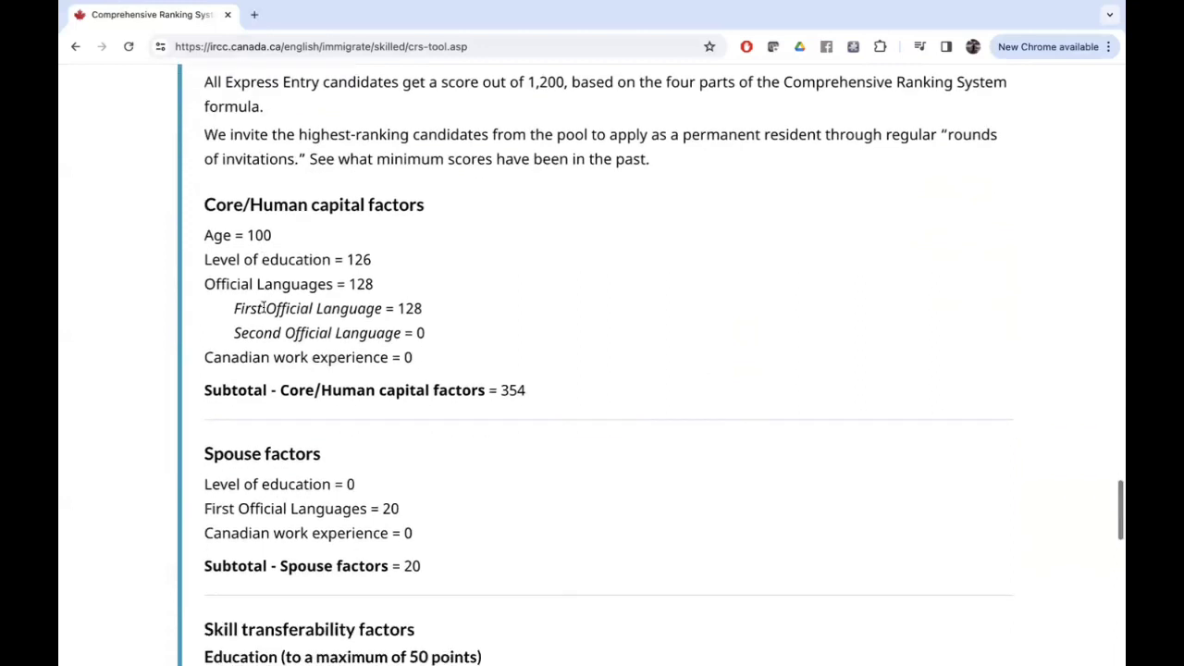
scroll(264, 307, "down", 3)
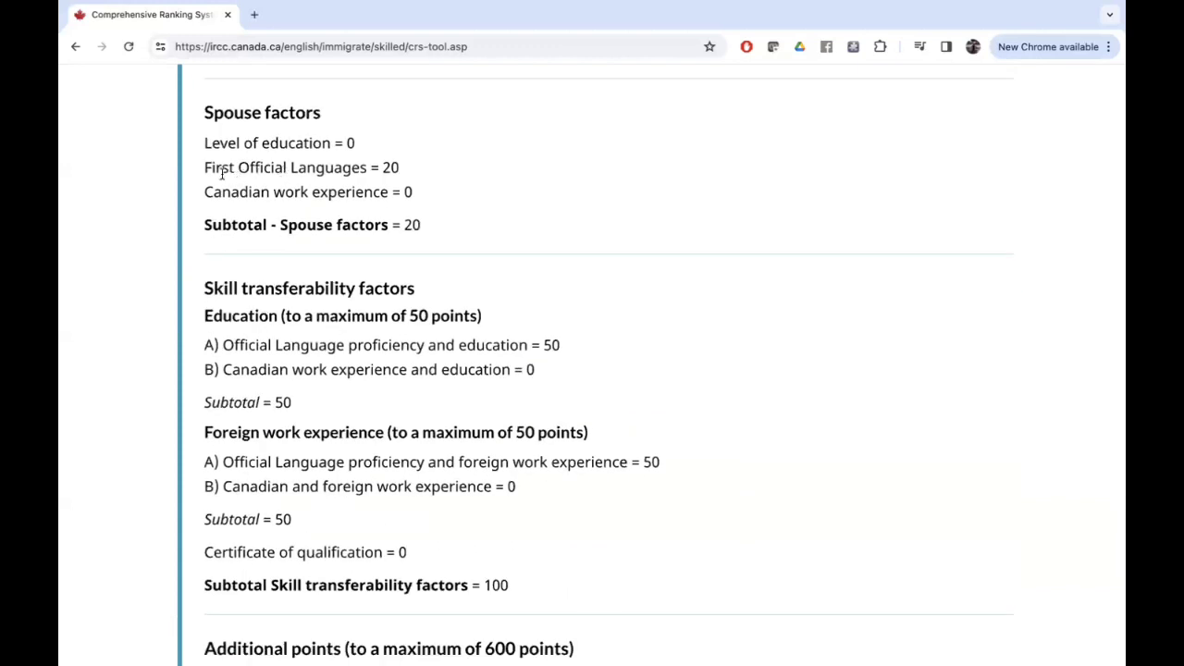
Highlight the spouse's 20 language points in the score breakdown.
double_click(389, 167)
scroll(423, 263, "down", 5)
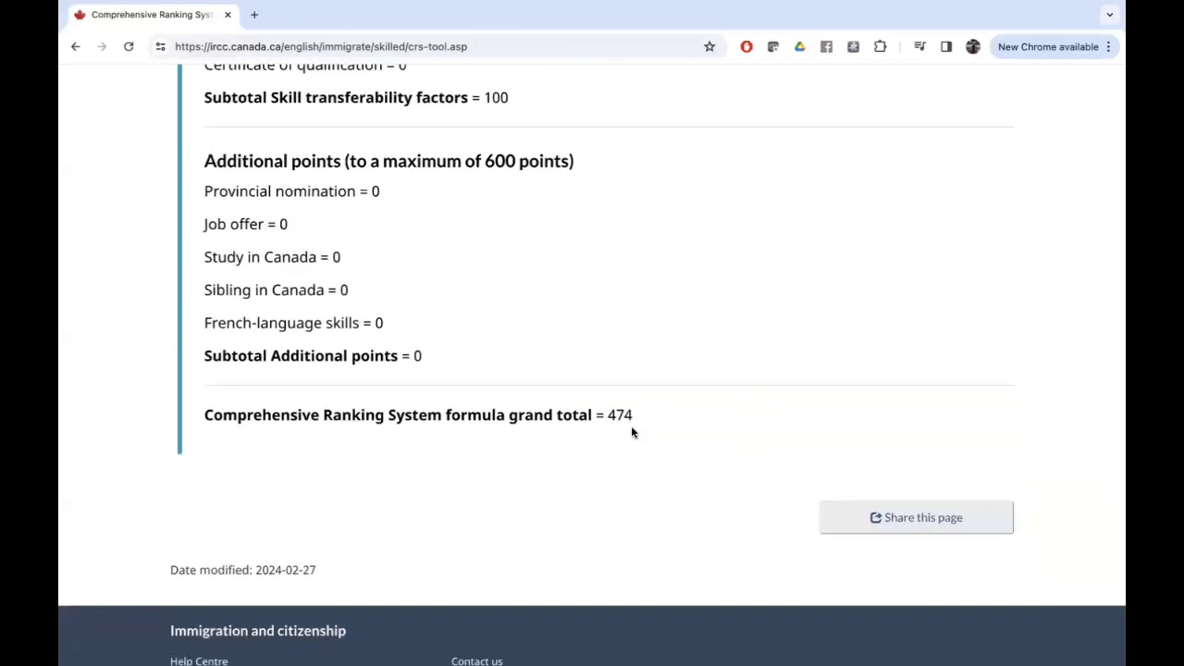
scroll(632, 432, "up", 15)
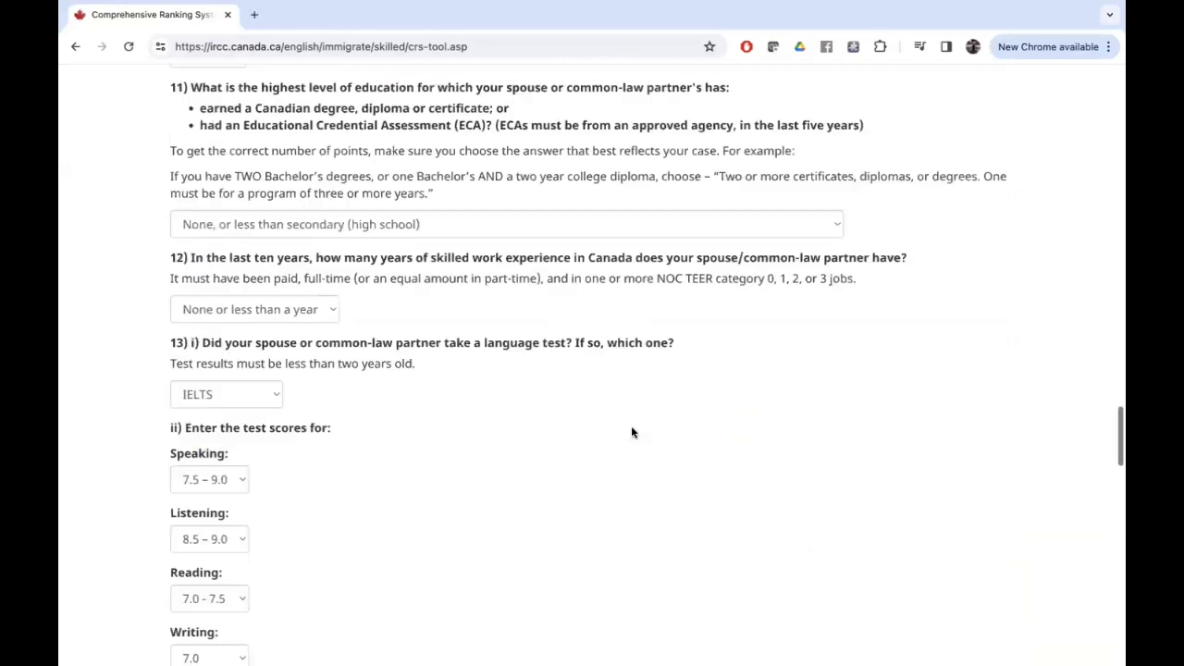
scroll(632, 431, "up", 8)
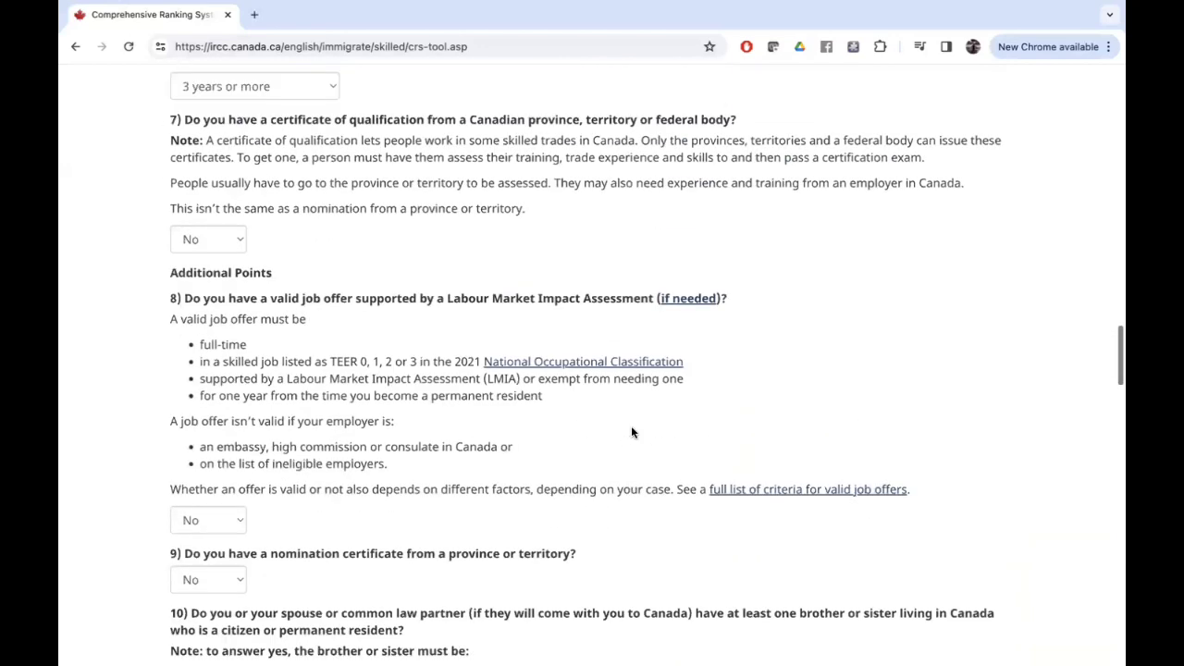
scroll(632, 432, "up", 4)
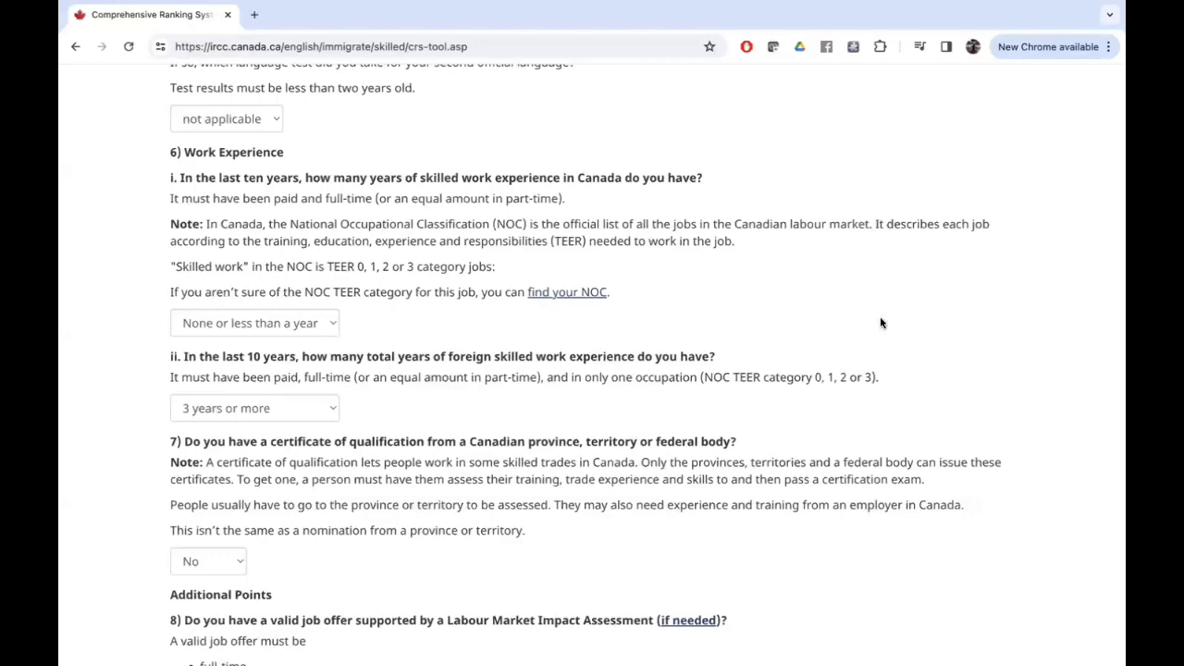
scroll(879, 323, "up", 6)
scroll(880, 323, "up", 3)
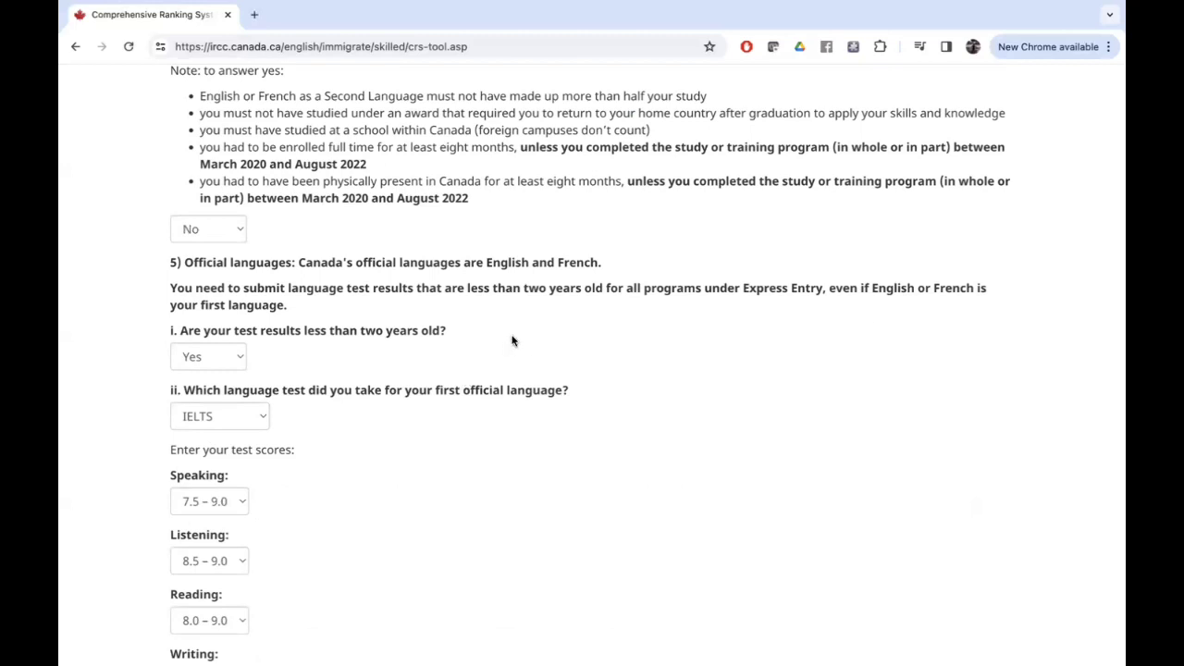
Change the accompanying-spouse answer (question 2 ii) from Yes to No.
scroll(512, 341, "up", 1)
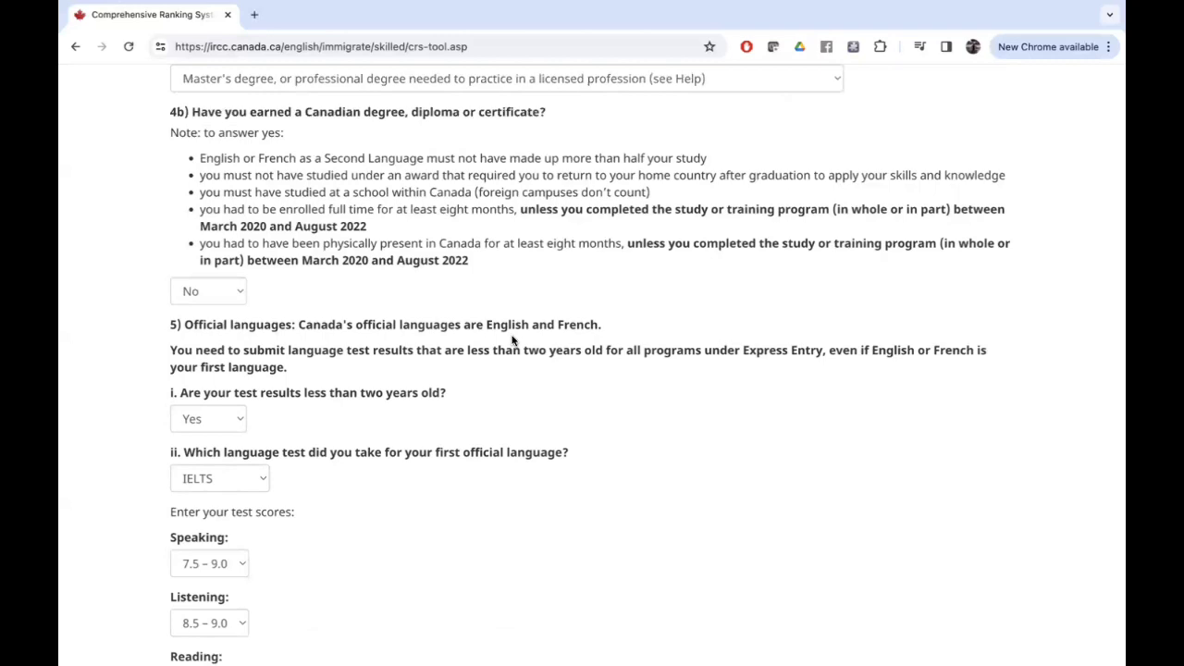
scroll(513, 340, "up", 2)
scroll(513, 338, "up", 2)
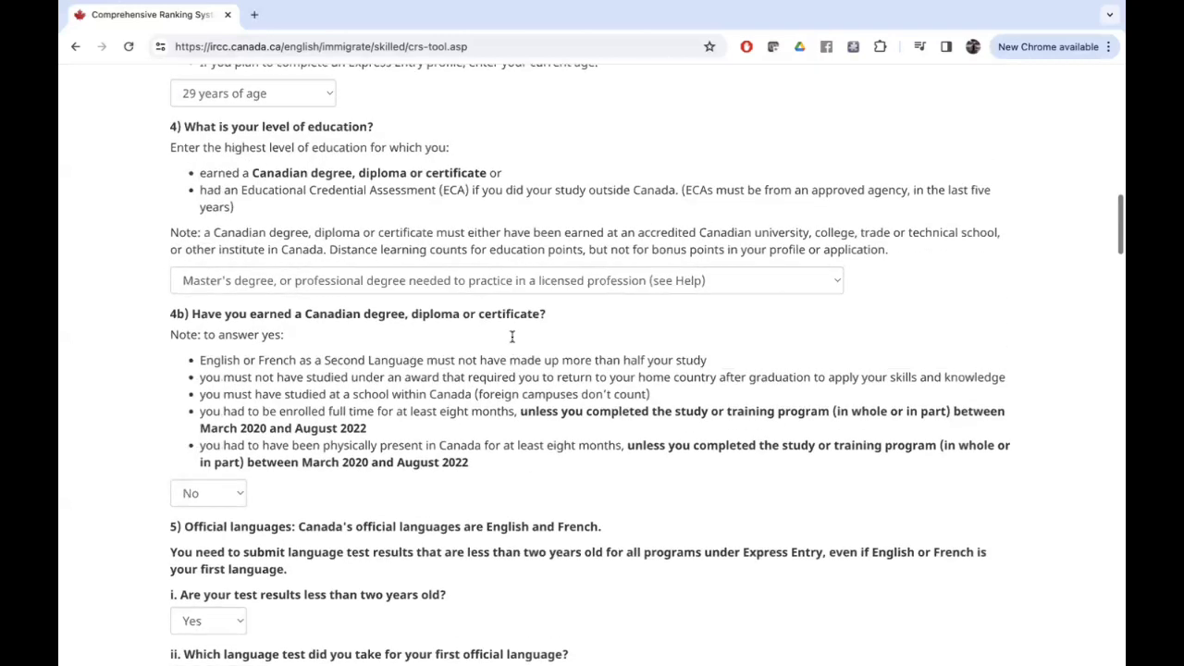
scroll(512, 338, "up", 5)
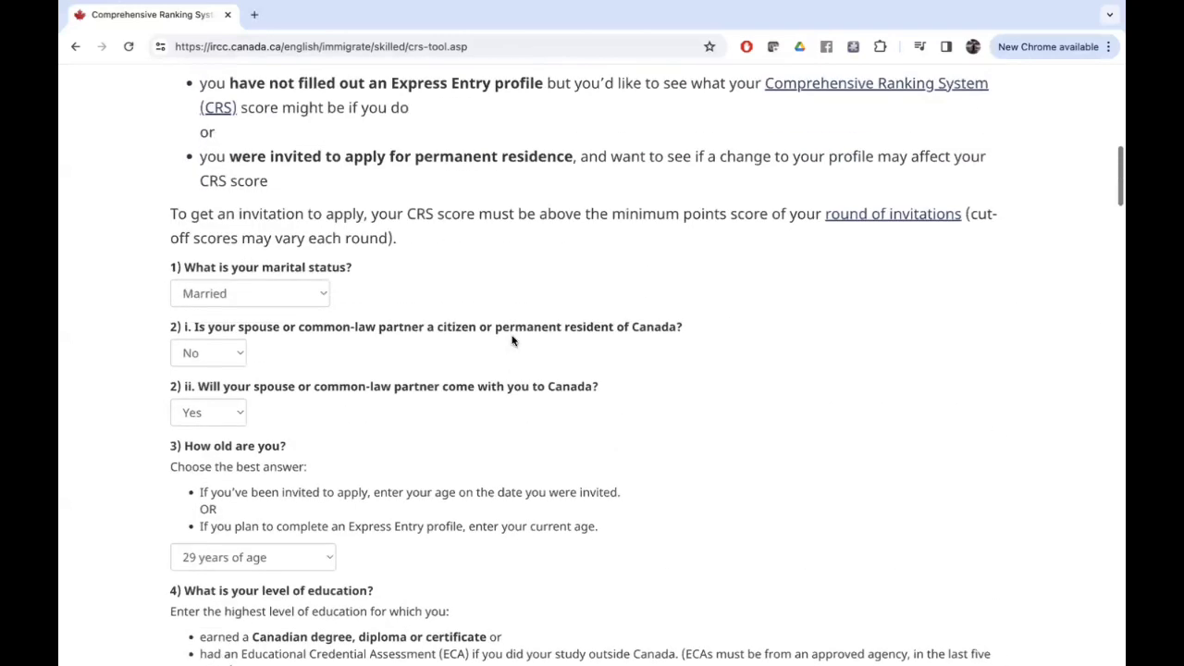
scroll(512, 341, "up", 1)
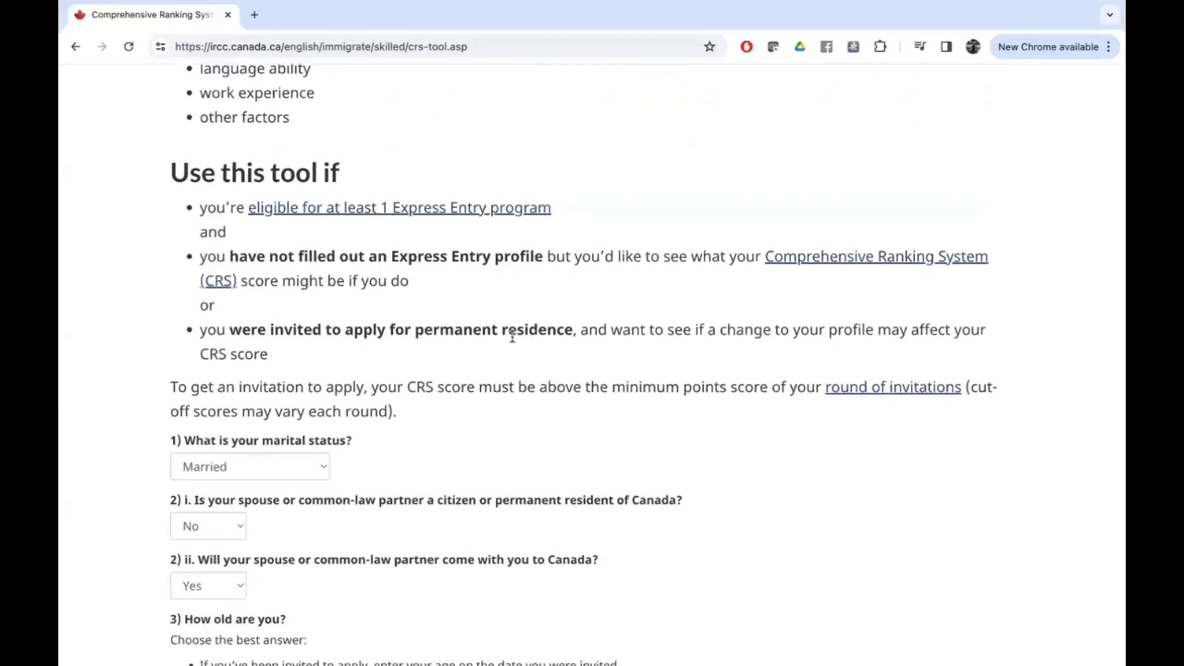
scroll(512, 341, "down", 2)
scroll(512, 340, "down", 1)
scroll(286, 268, "down", 1)
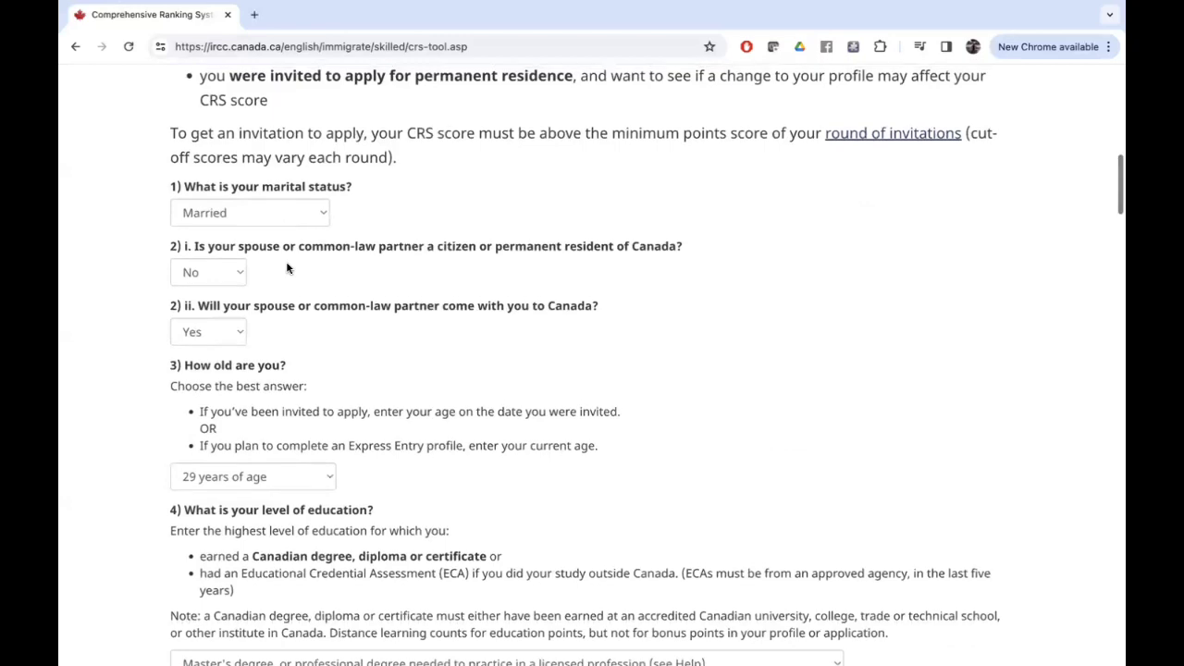
scroll(287, 268, "down", 4)
scroll(287, 268, "up", 1)
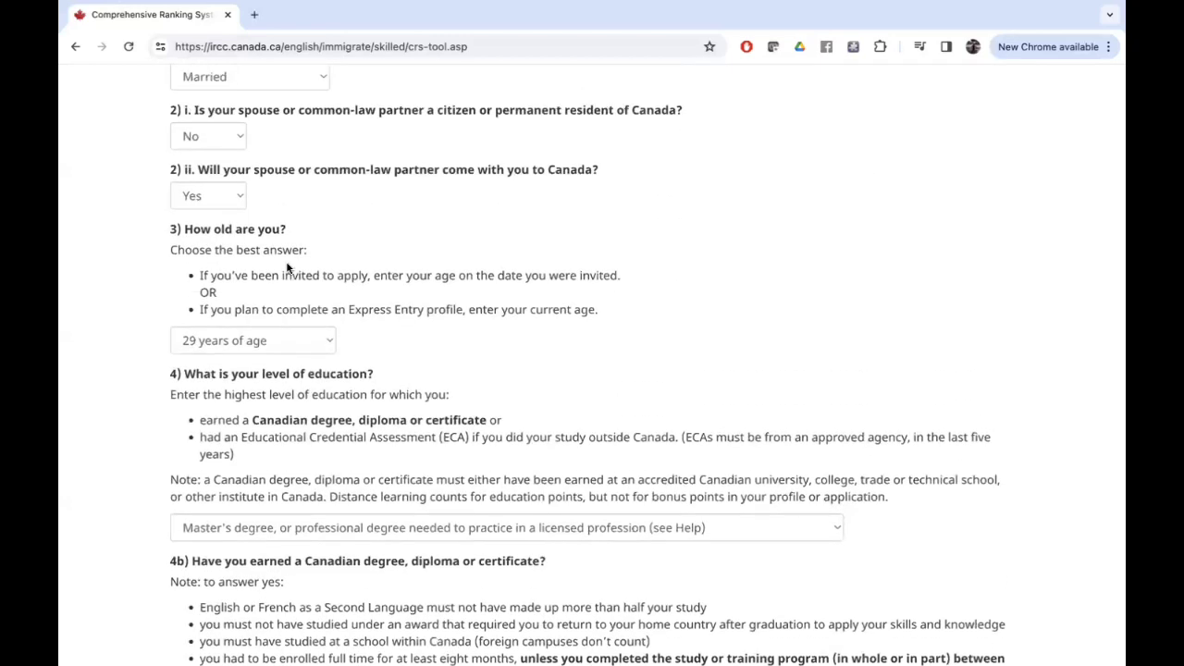
left_click(220, 196)
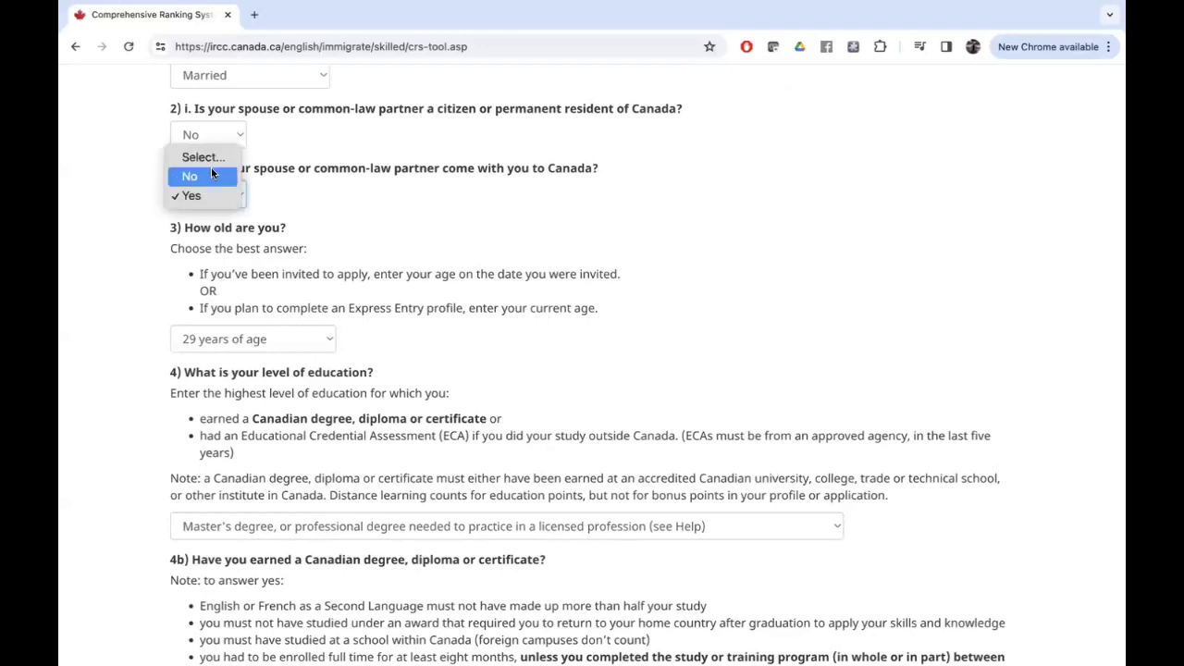
left_click(211, 175)
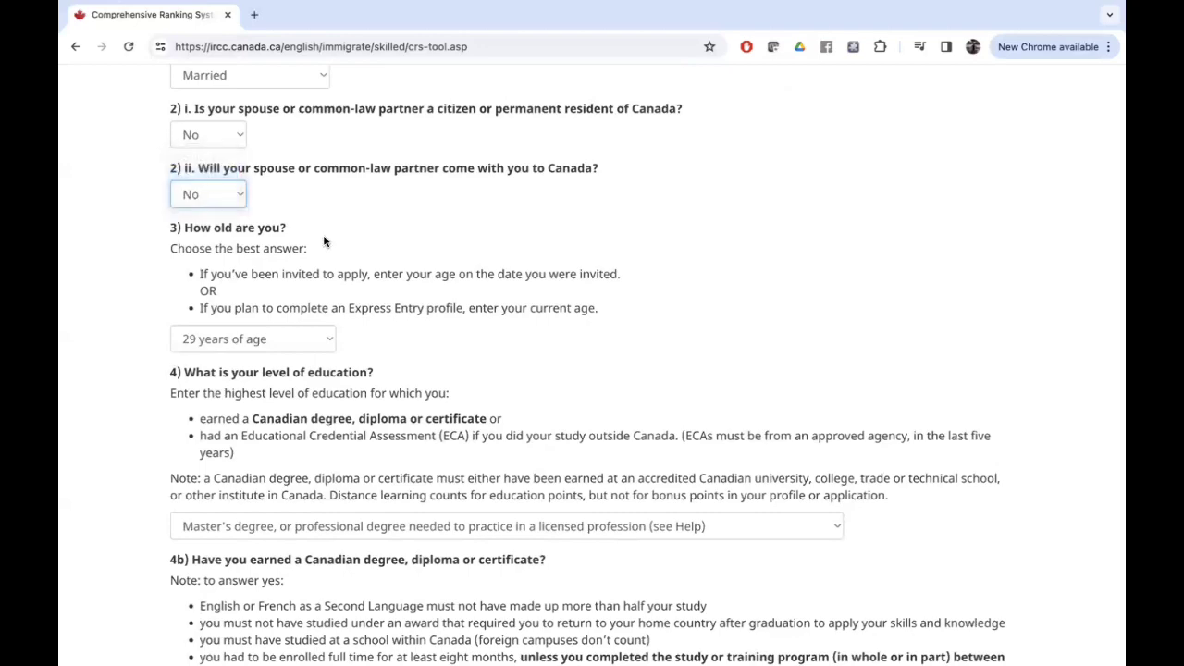
Recalculate the CRS score with the spouse not coming to Canada.
scroll(324, 242, "down", 3)
scroll(324, 241, "down", 5)
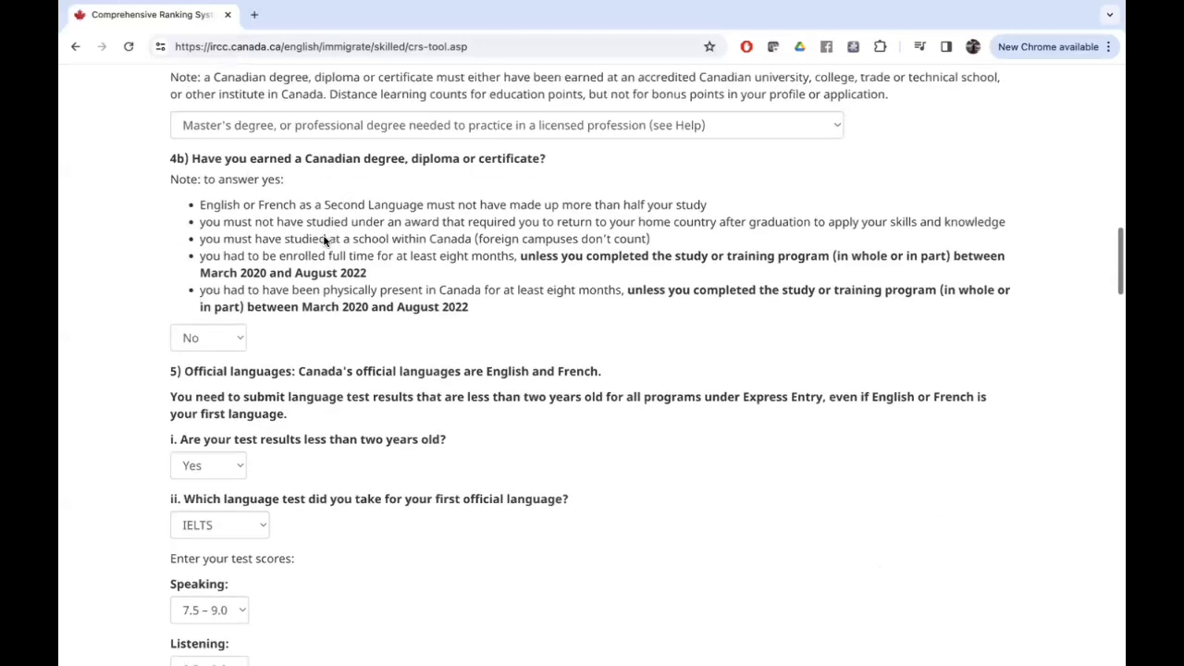
scroll(323, 242, "down", 3)
scroll(323, 240, "down", 8)
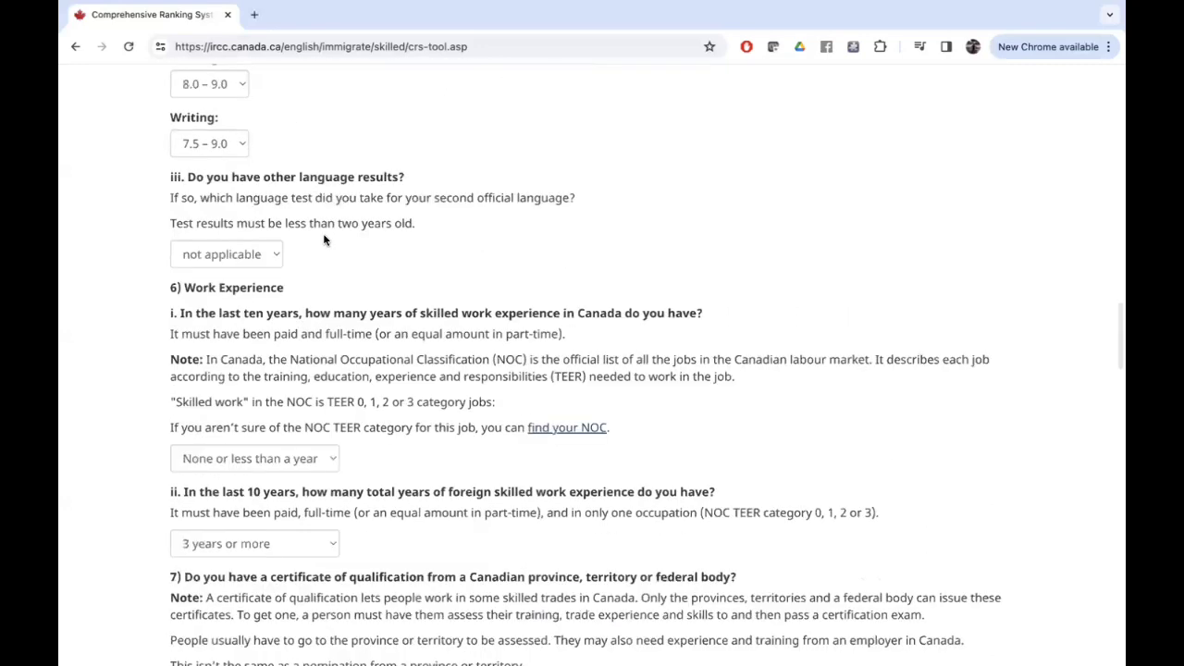
scroll(324, 235, "down", 5)
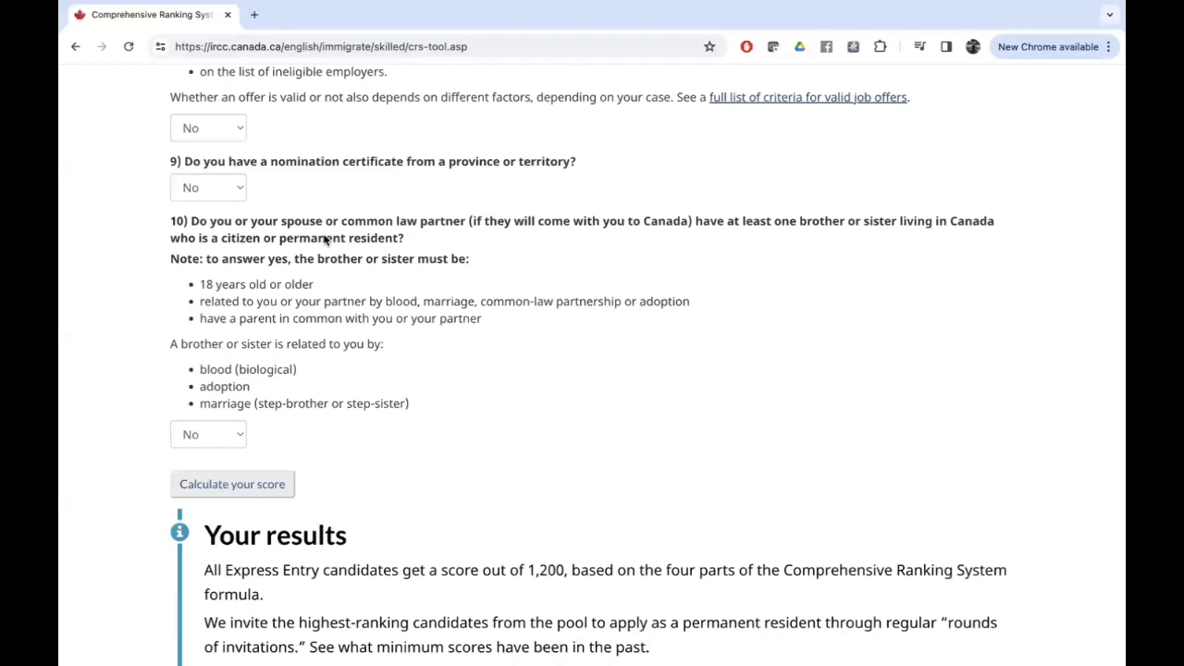
scroll(324, 240, "up", 2)
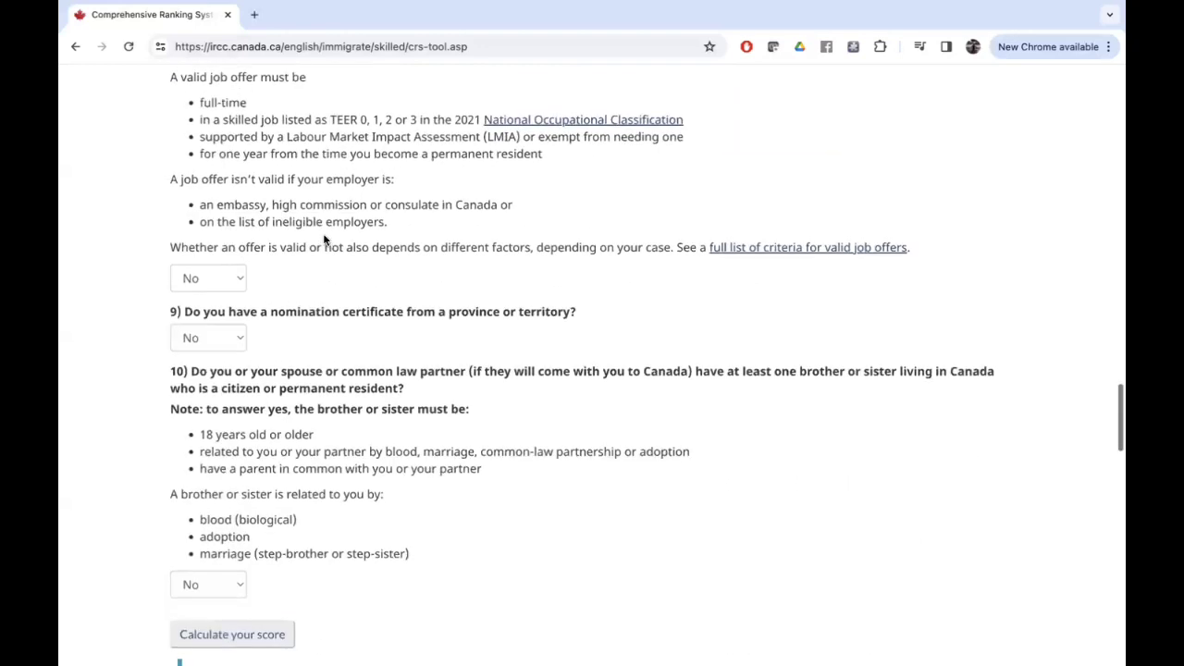
left_click(190, 639)
Highlight the 0 spouse factor points and the 481 grand total in the results.
scroll(418, 477, "down", 5)
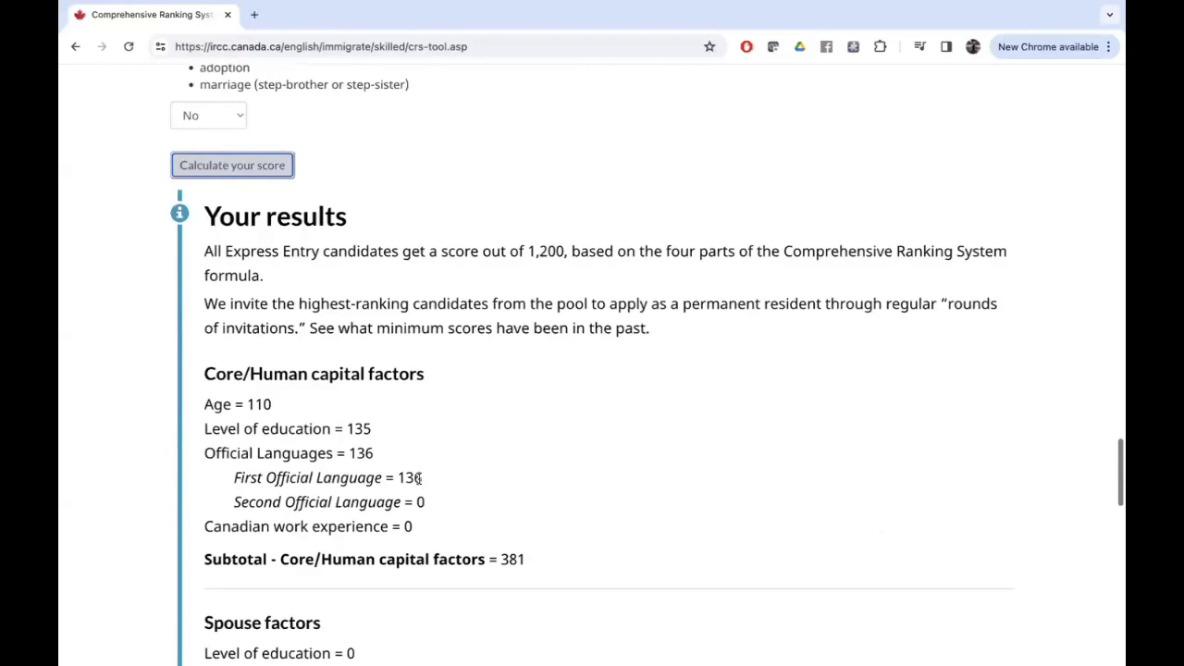
scroll(418, 477, "down", 3)
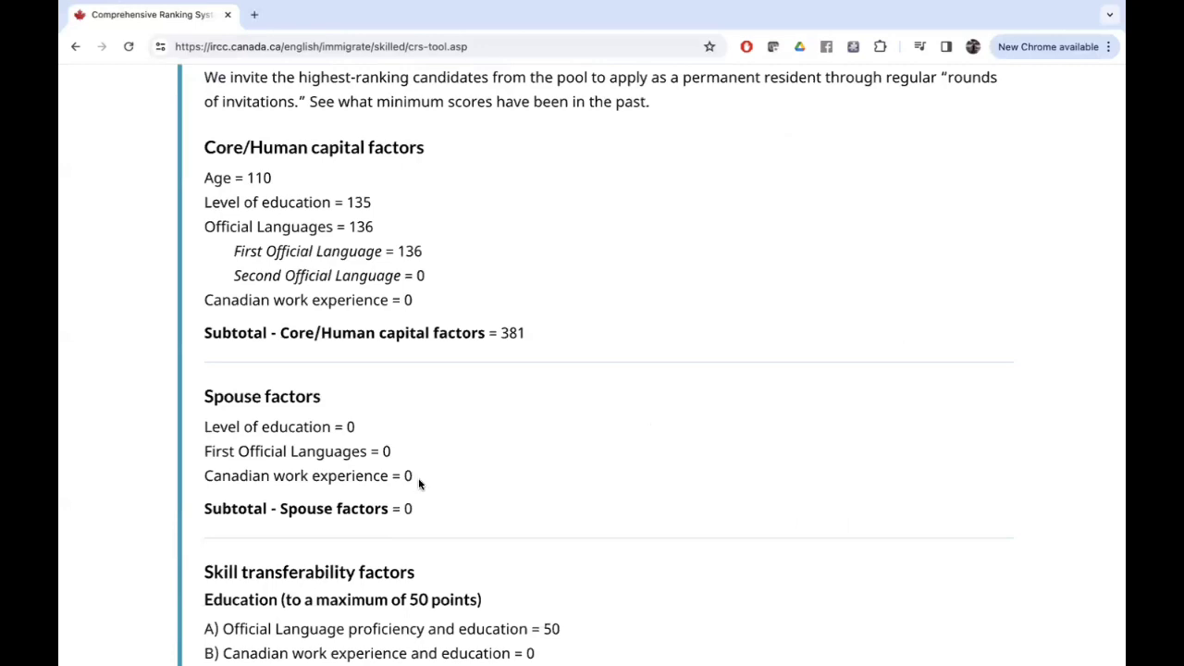
scroll(418, 481, "down", 2)
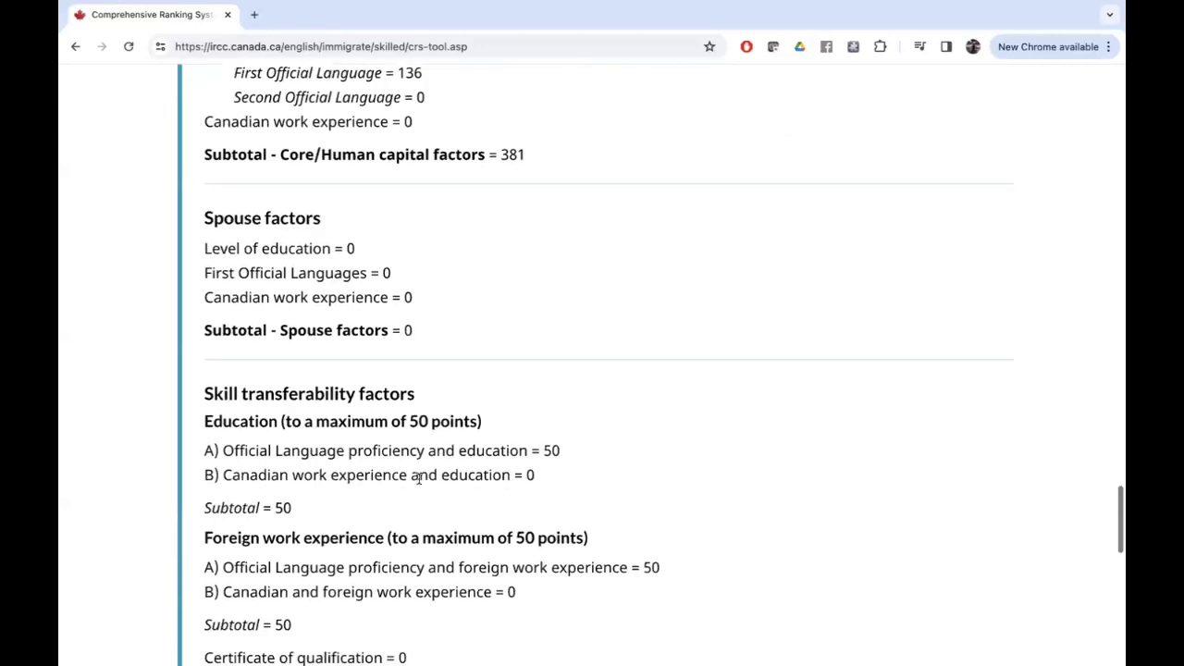
scroll(418, 478, "down", 3)
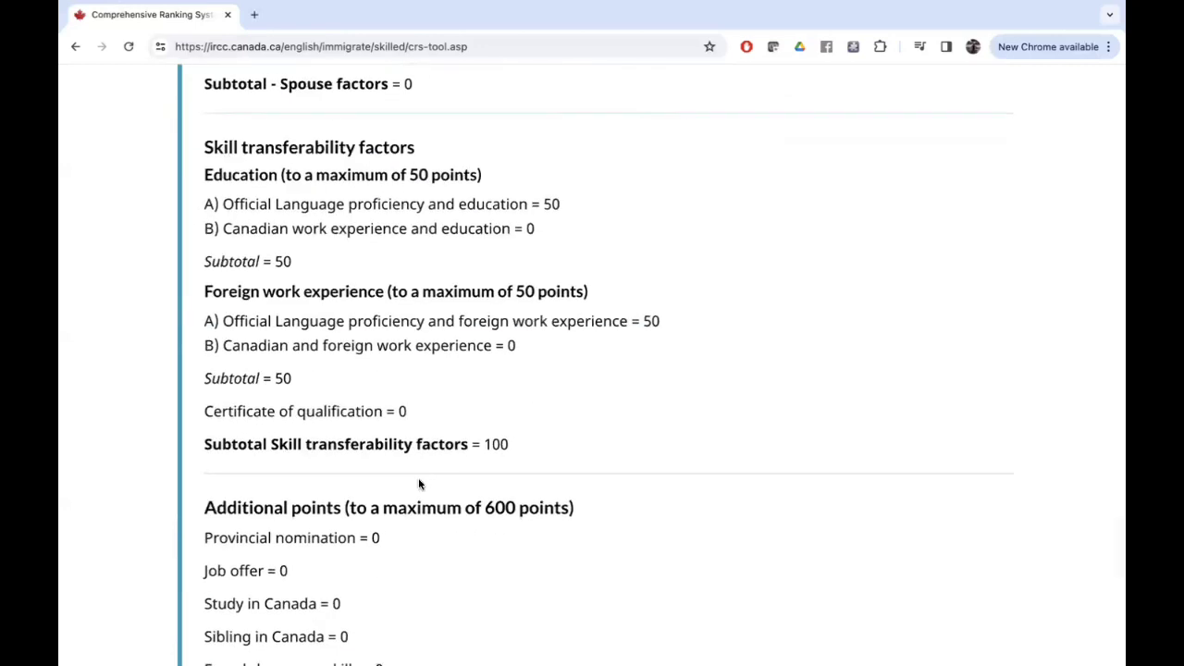
scroll(418, 483, "up", 2)
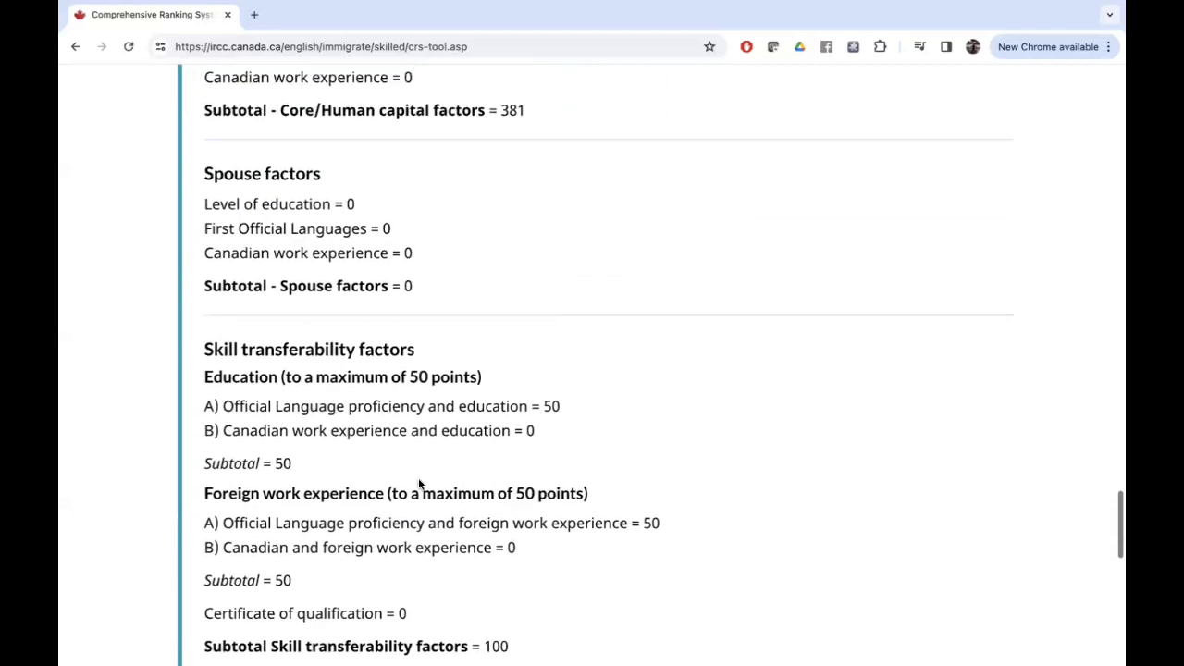
mouse_move(379, 227)
left_mouse_down()
mouse_move(399, 229)
mouse_move(413, 251)
mouse_move(385, 228)
left_mouse_up()
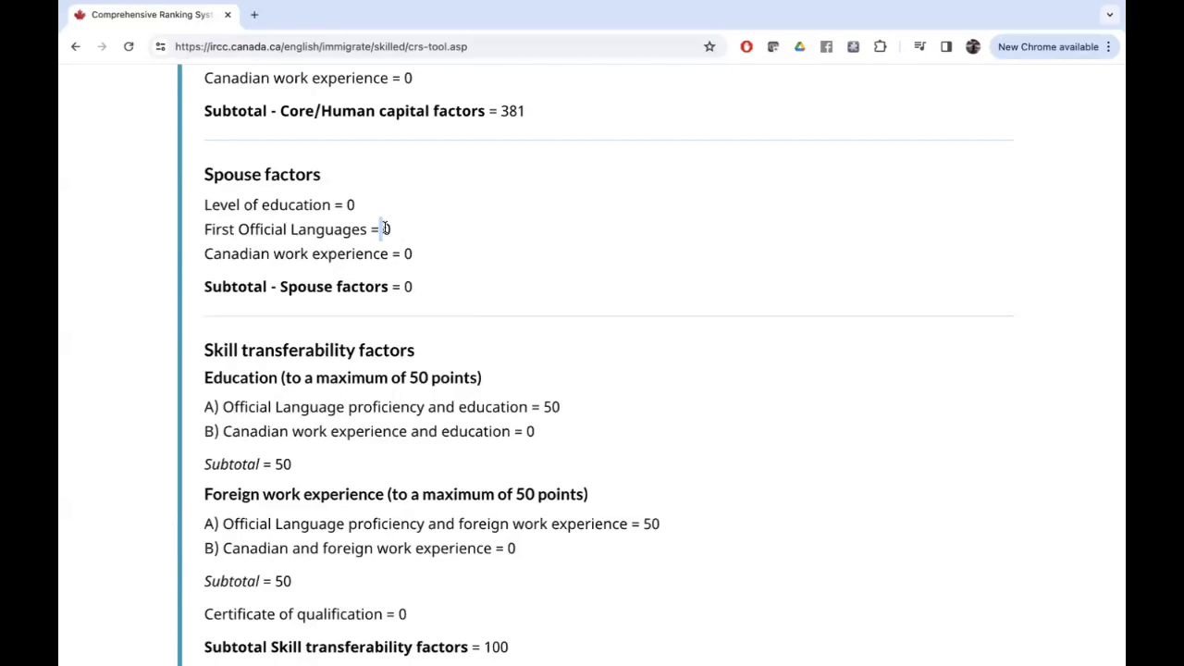
scroll(385, 228, "down", 7)
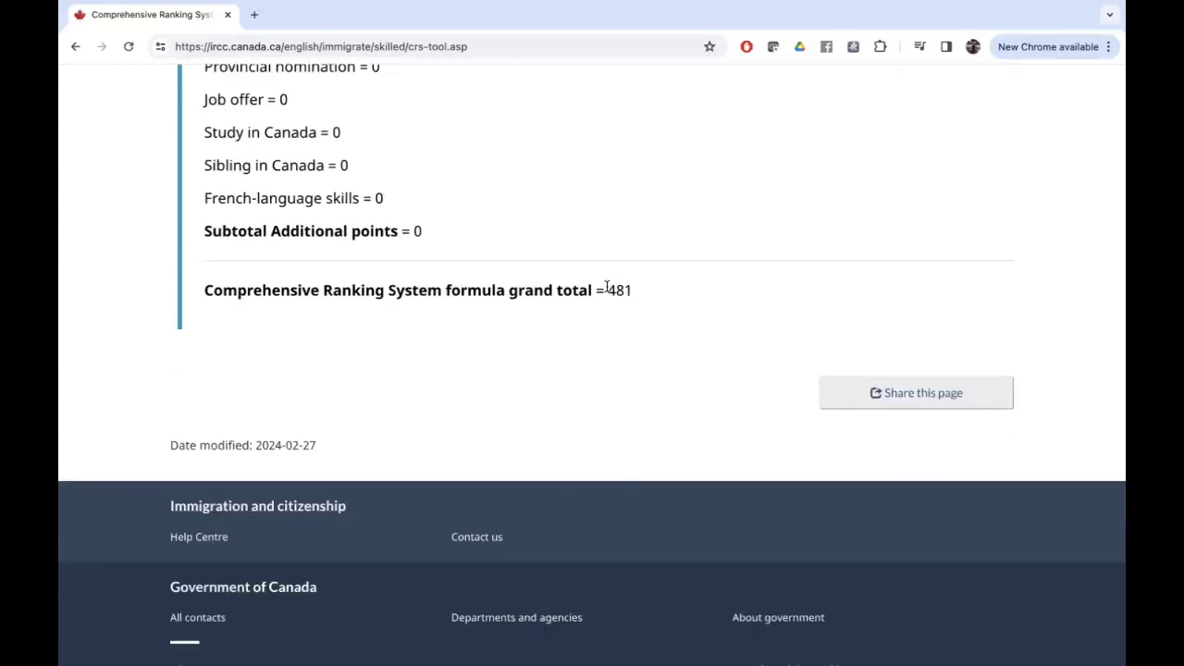
left_click_drag(607, 289, 639, 291)
scroll(539, 346, "up", 3)
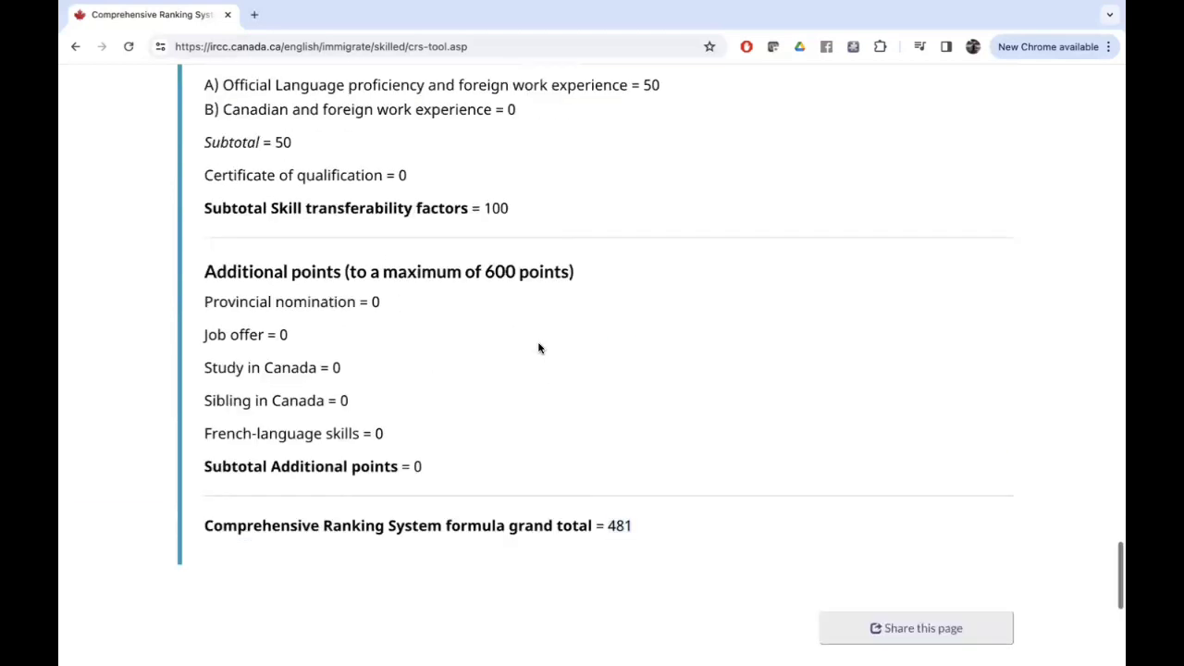
scroll(539, 347, "up", 20)
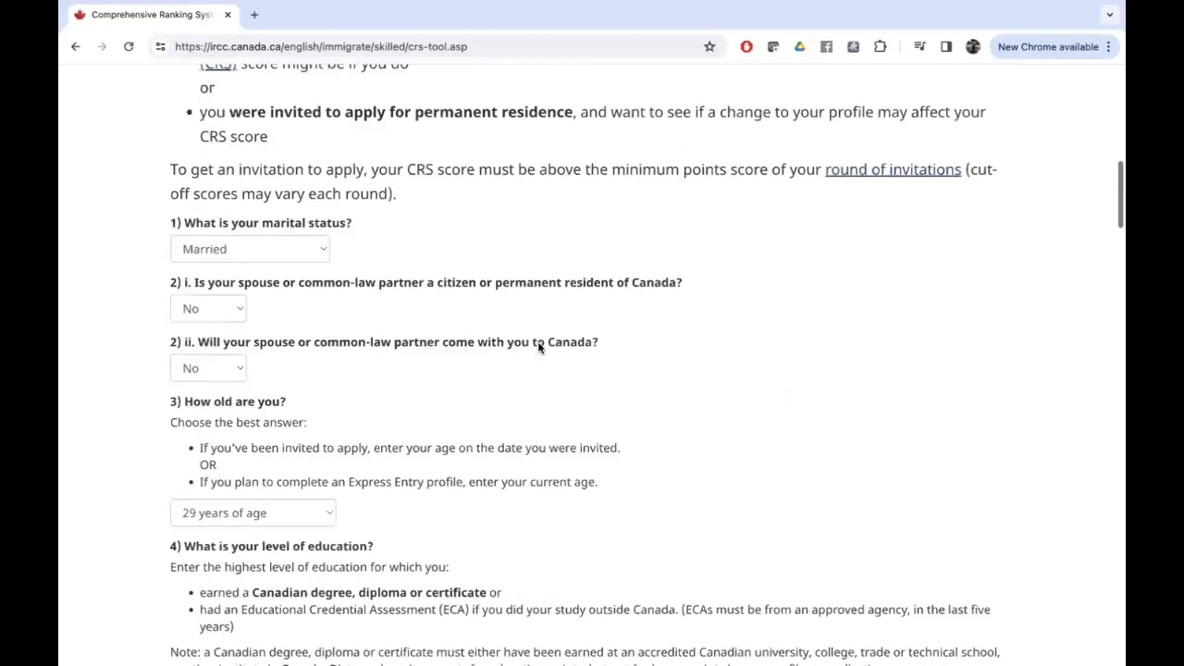
Set the accompanying-spouse answer back to Yes.
scroll(539, 347, "up", 2)
scroll(539, 347, "down", 7)
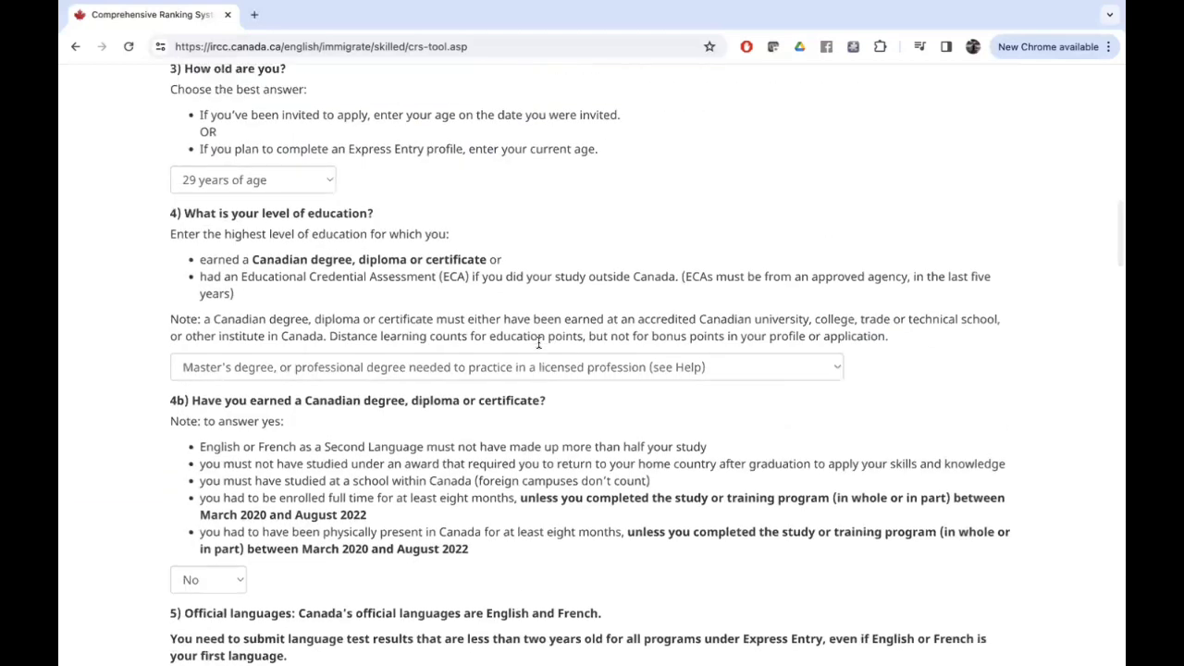
scroll(539, 343, "down", 3)
scroll(540, 346, "up", 2)
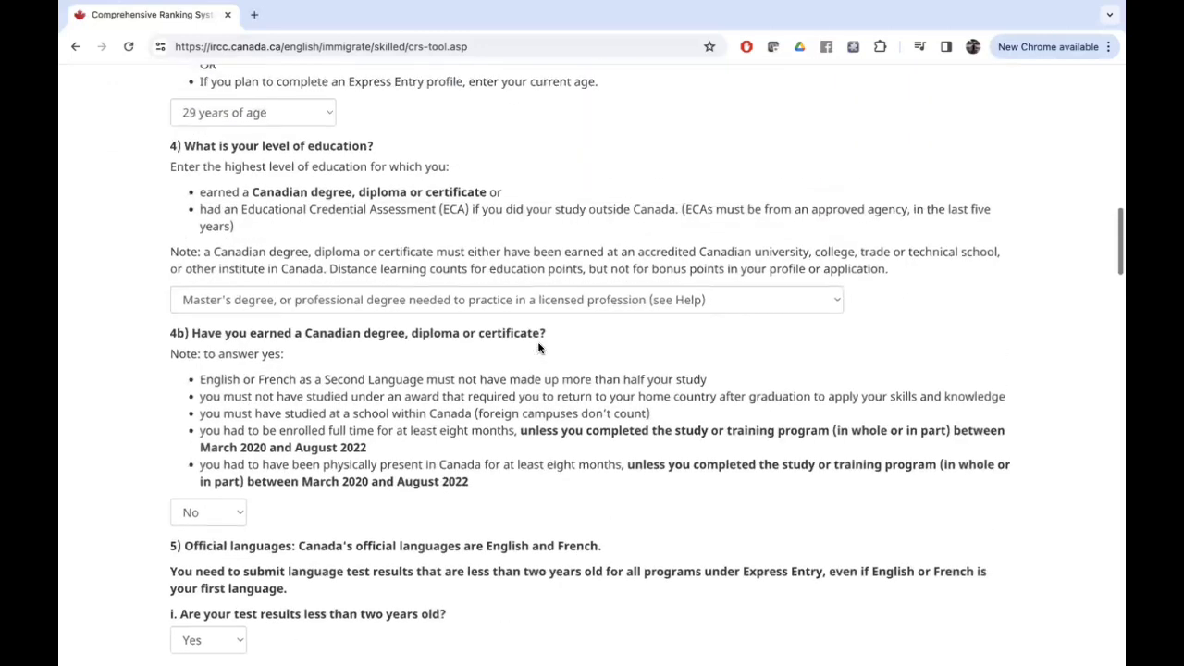
scroll(538, 348, "up", 3)
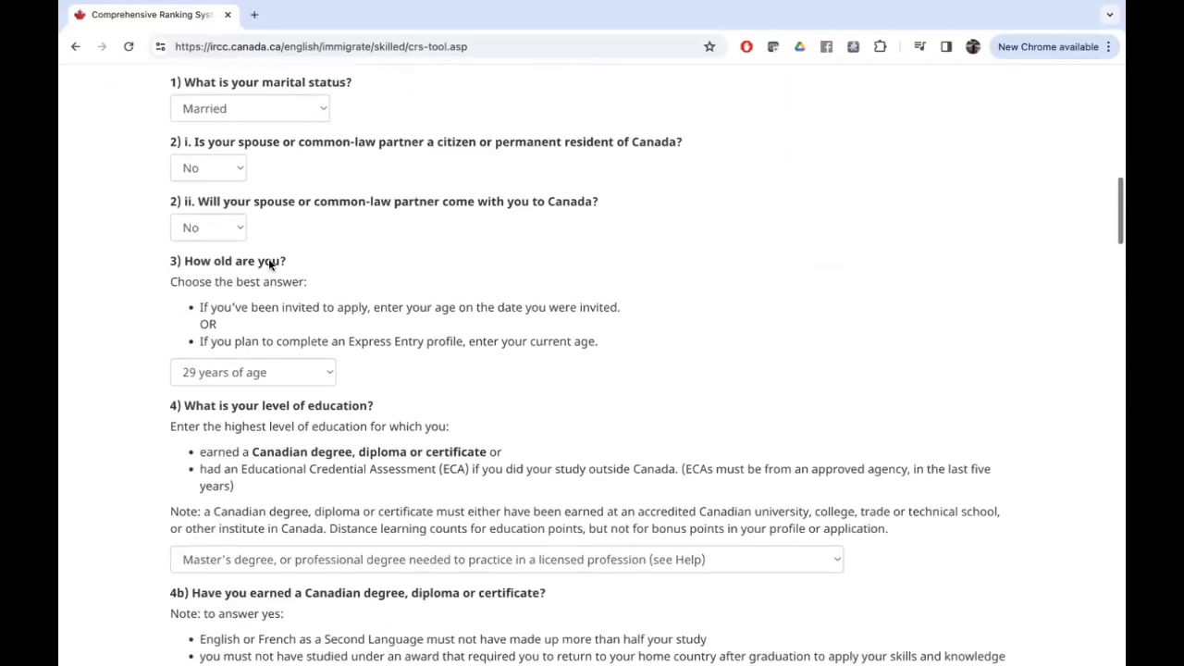
left_click(228, 229)
left_click(213, 249)
Give the spouse a Master's degree, 1 year of Canadian work, and IELTS as the test.
scroll(354, 360, "down", 10)
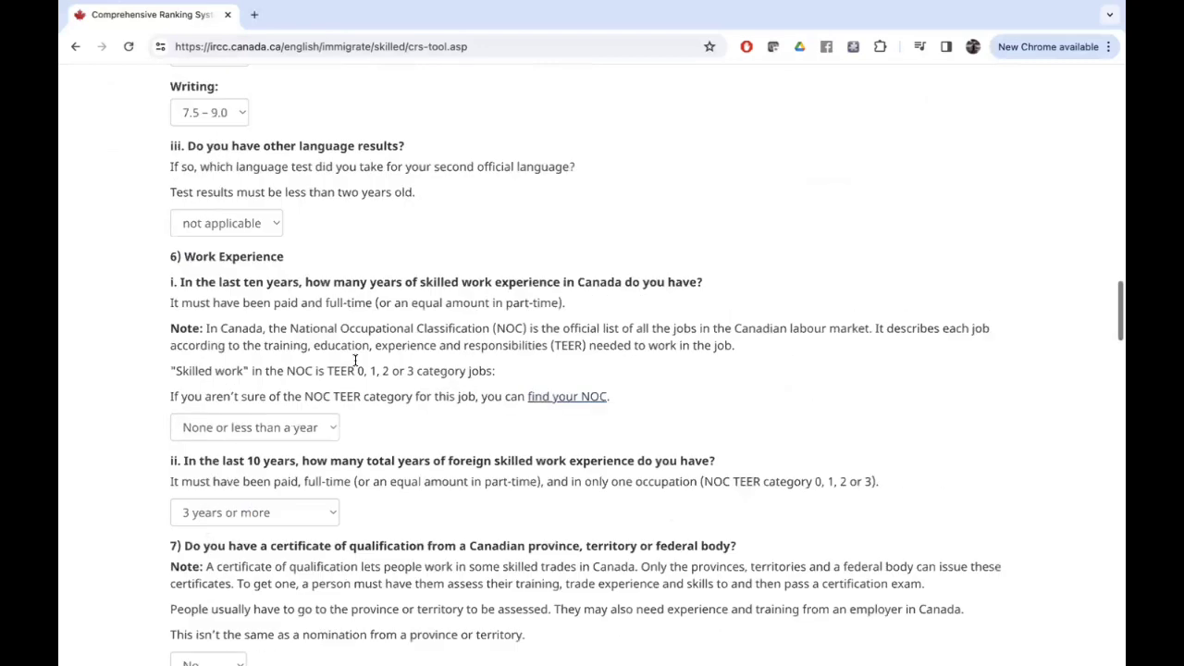
scroll(355, 366, "down", 15)
scroll(355, 366, "up", 2)
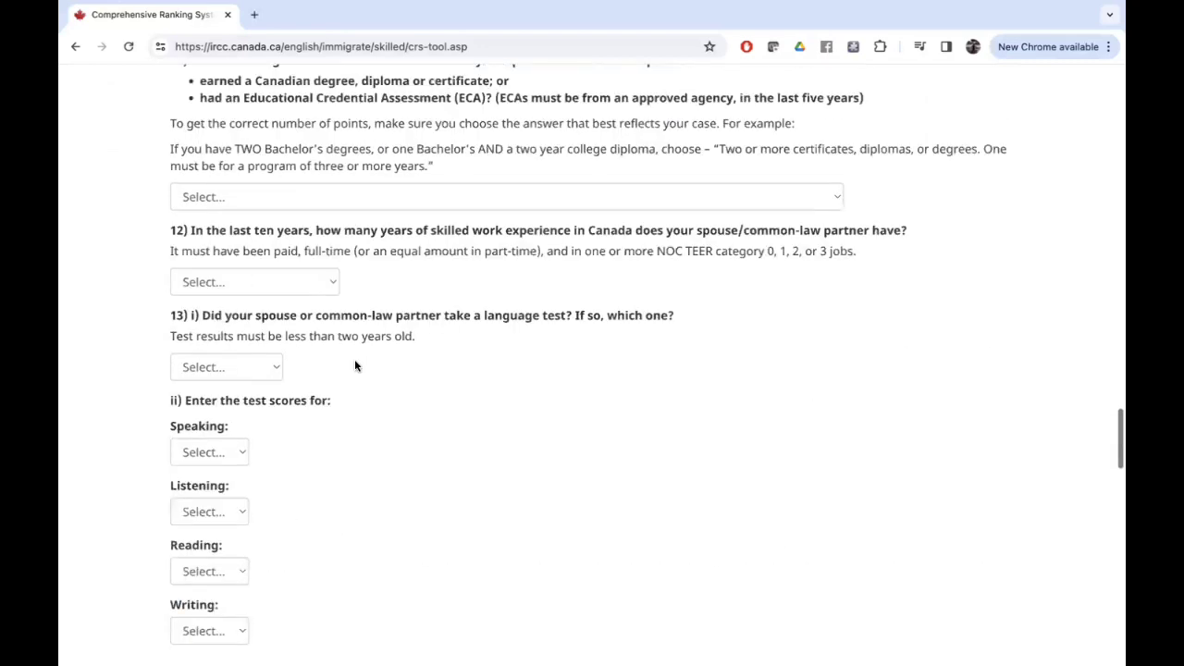
scroll(354, 366, "up", 2)
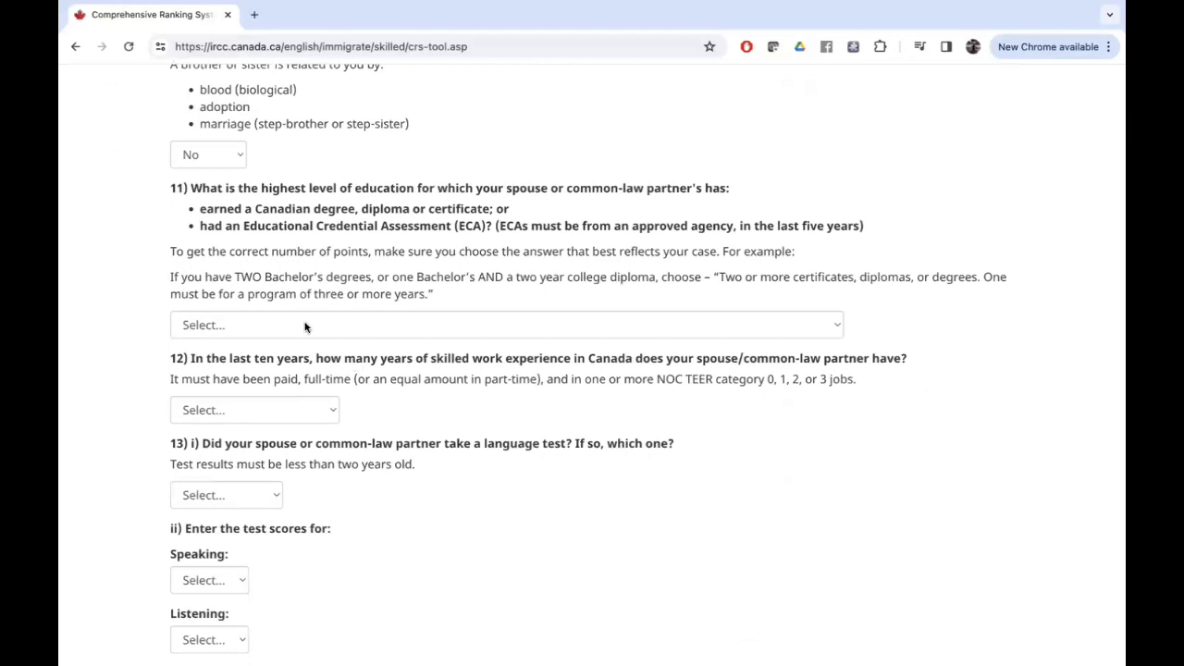
left_click(298, 326)
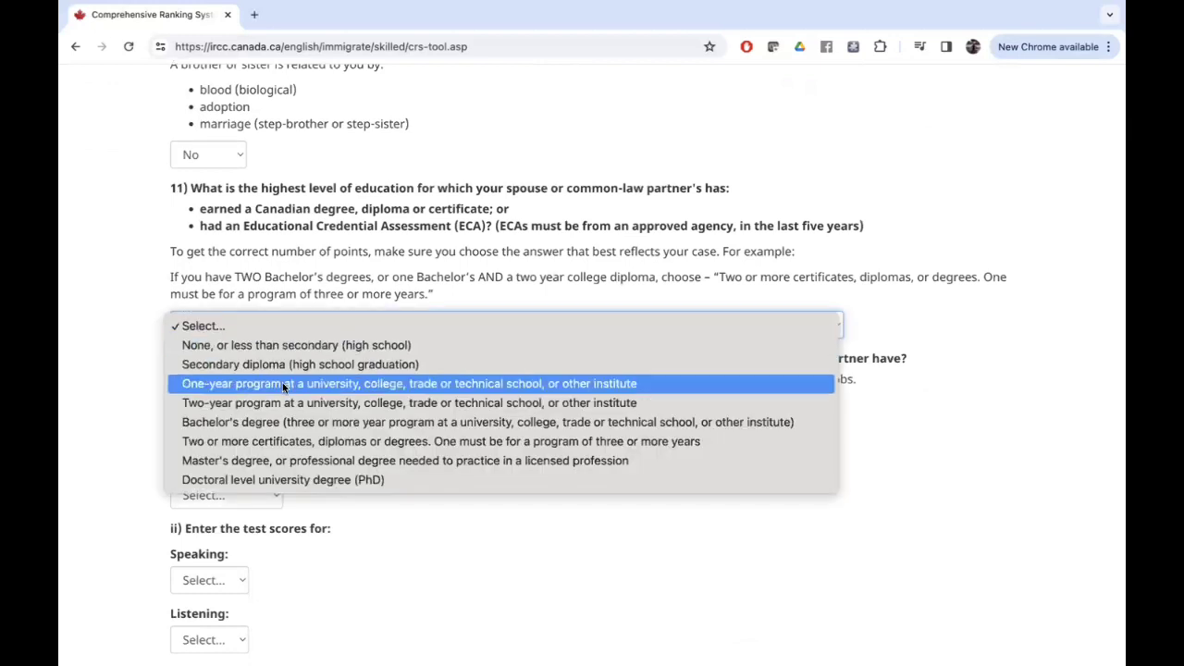
left_click(274, 461)
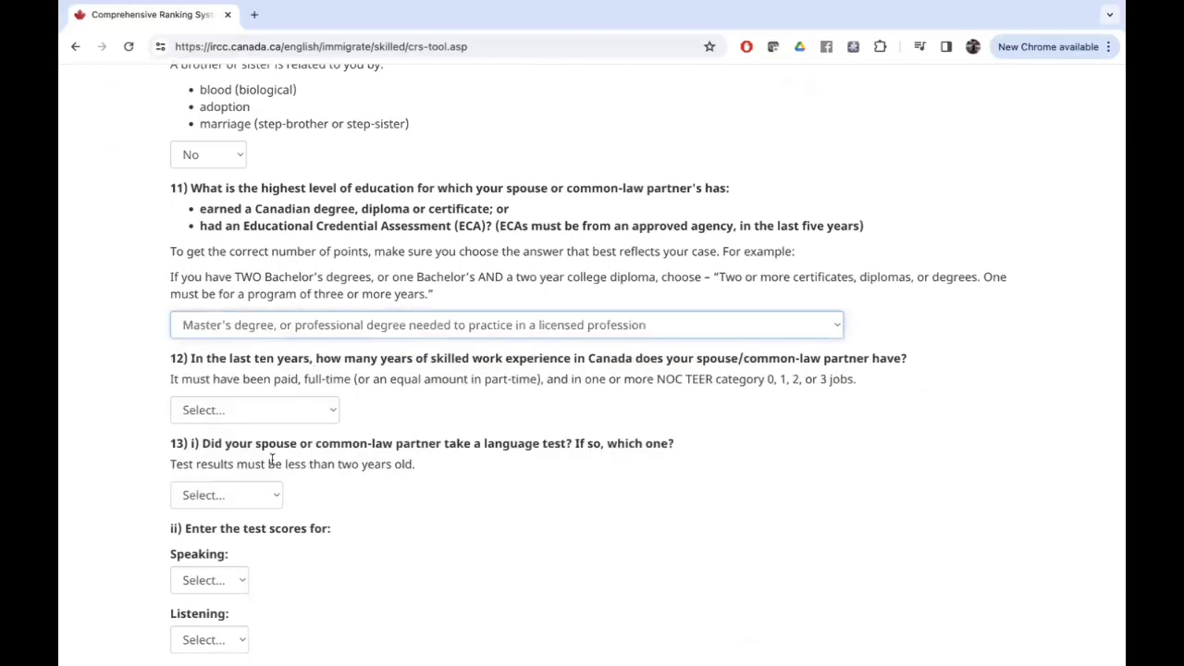
scroll(273, 458, "down", 1)
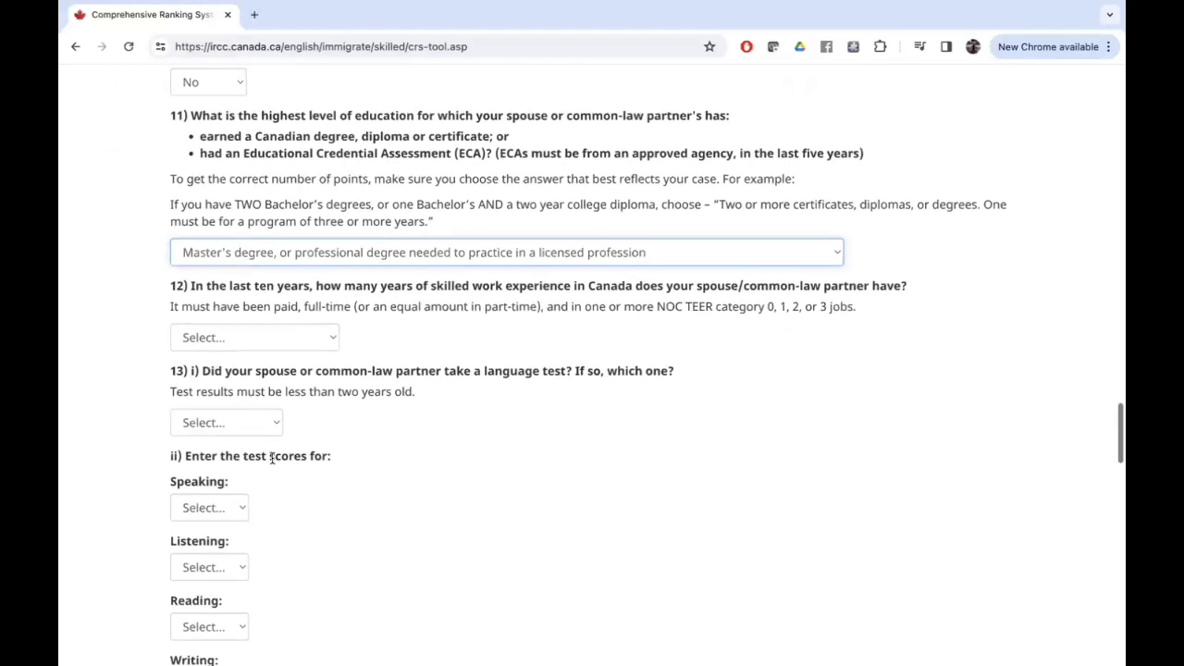
left_click(274, 339)
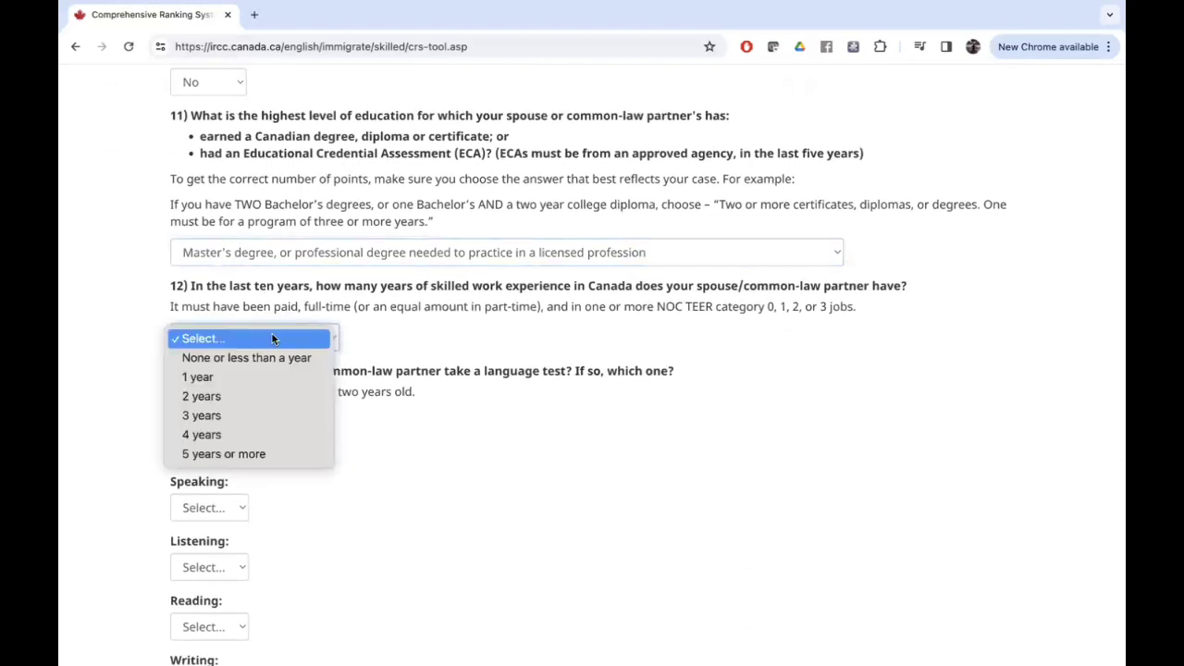
left_click(251, 377)
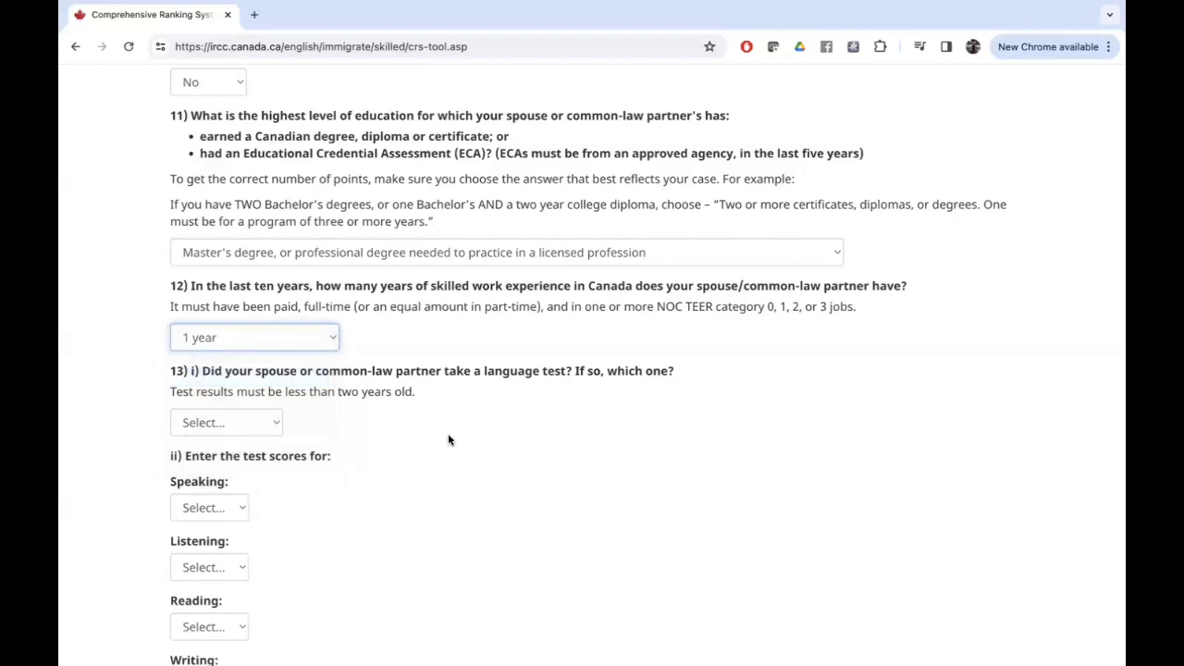
scroll(448, 439, "down", 1)
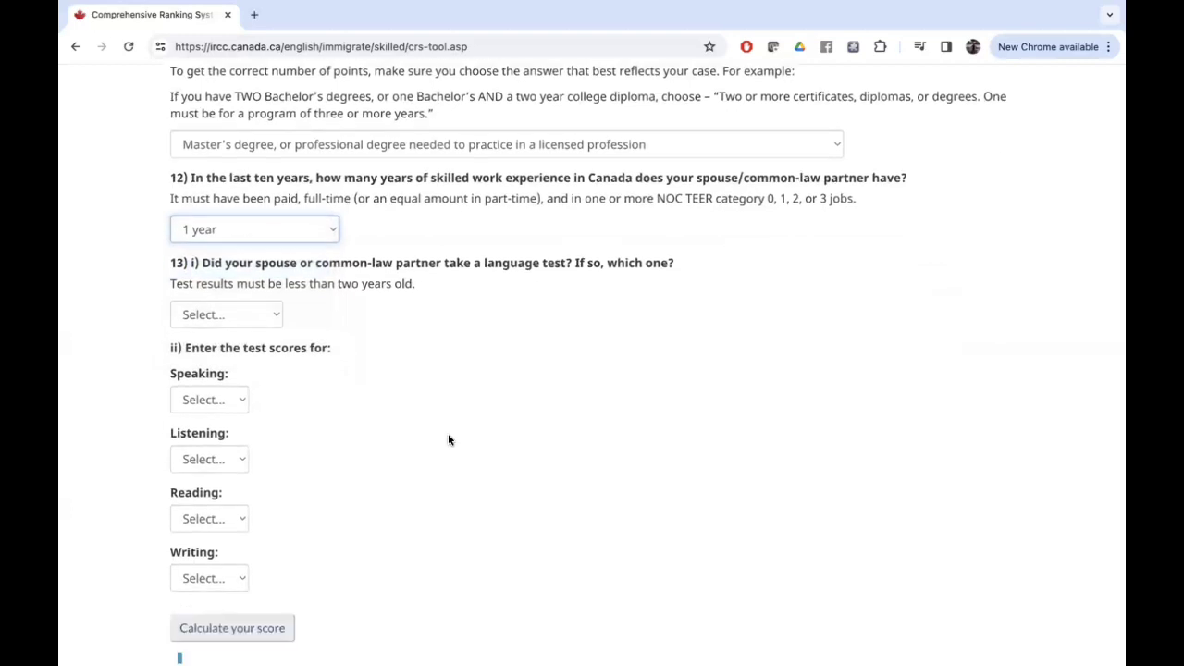
left_click(242, 319)
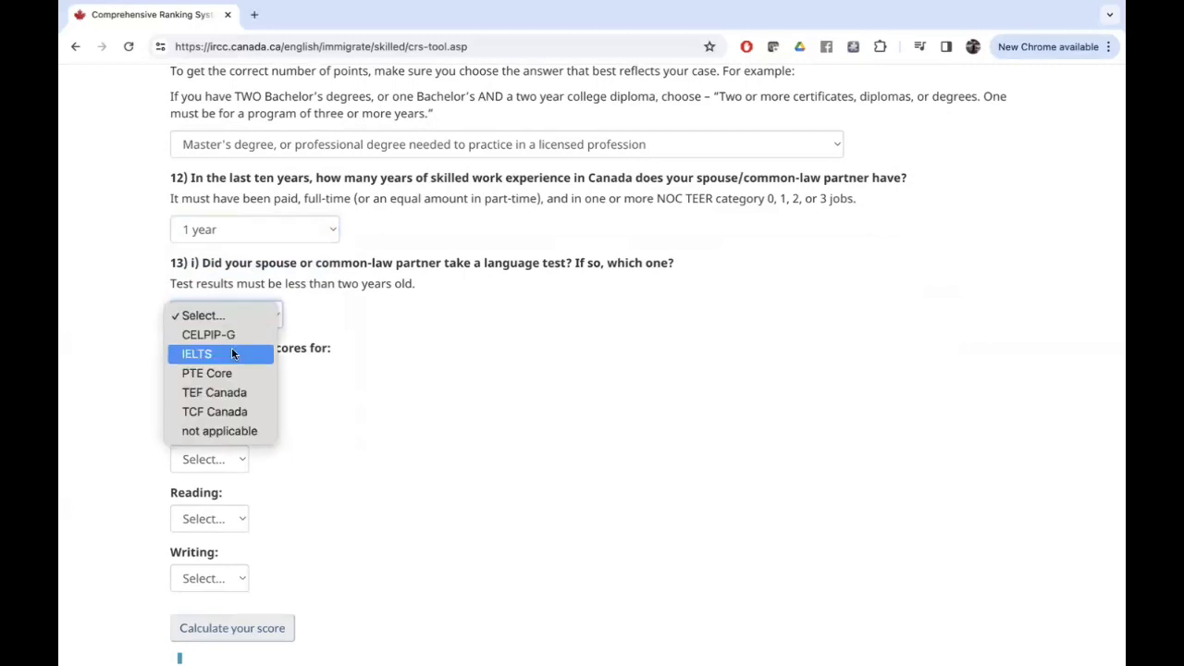
left_click(232, 355)
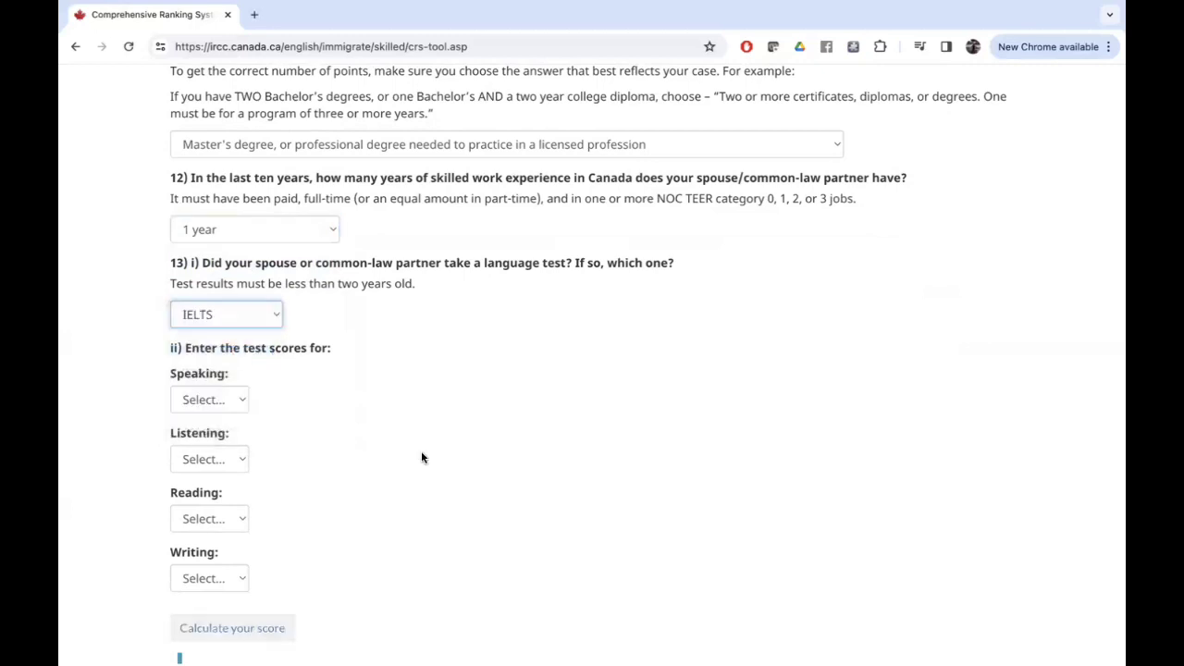
Enter spouse IELTS scores 7.5–9.0, 8.5–9.0, 8.0–9.0, 7.5–9.0 and calculate the score.
scroll(421, 451, "down", 1)
left_click(233, 285)
left_click(205, 309)
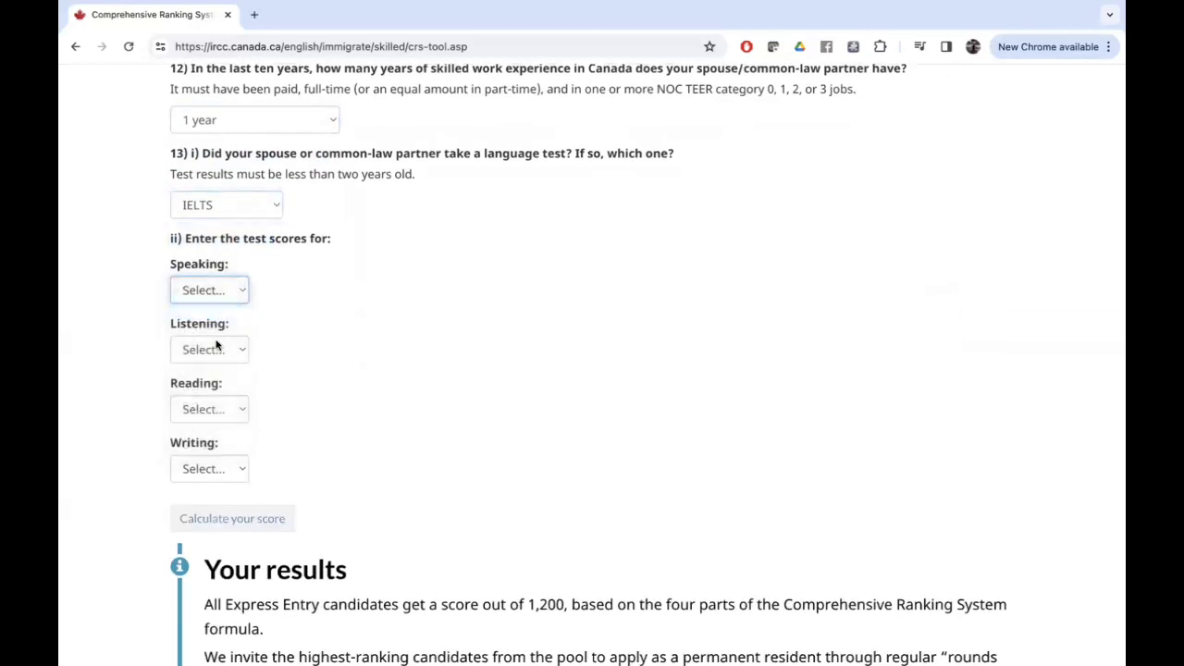
left_click(211, 351)
left_click(209, 371)
left_click(204, 411)
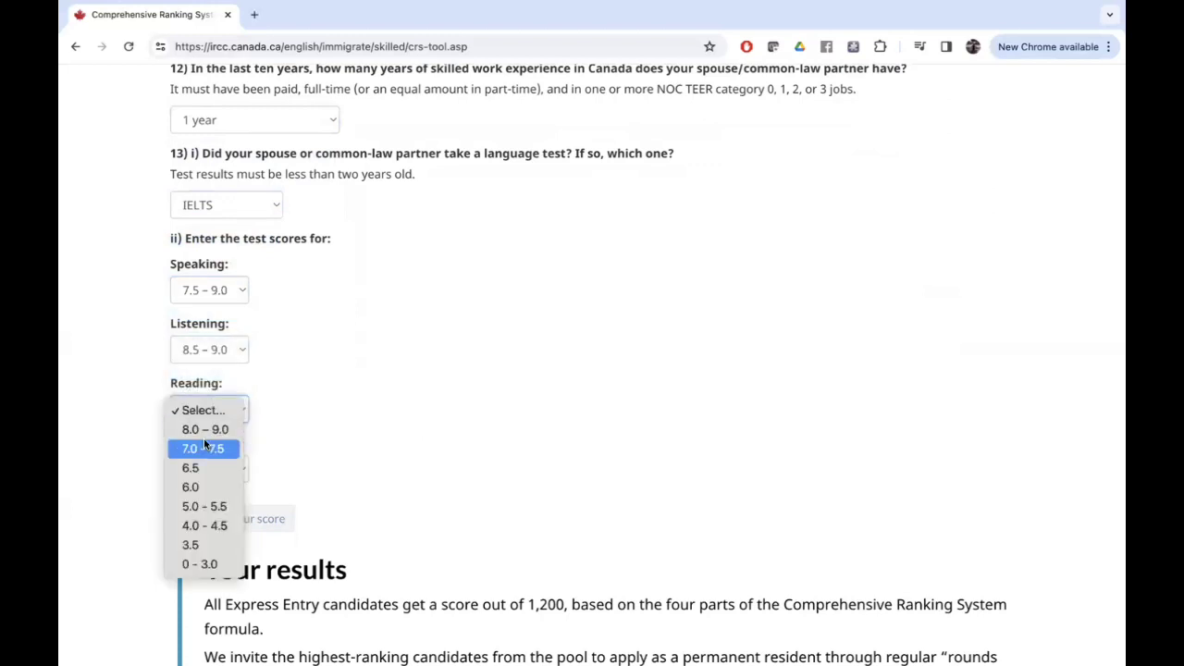
left_click(205, 429)
left_click(210, 467)
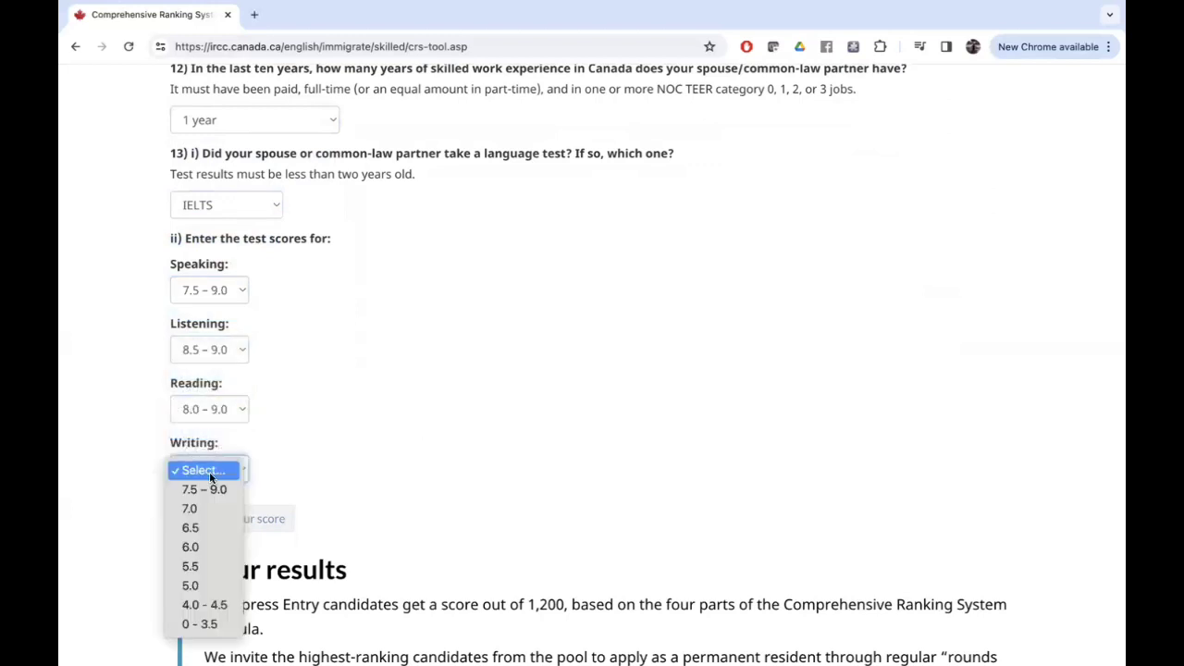
left_click(230, 488)
left_click(272, 518)
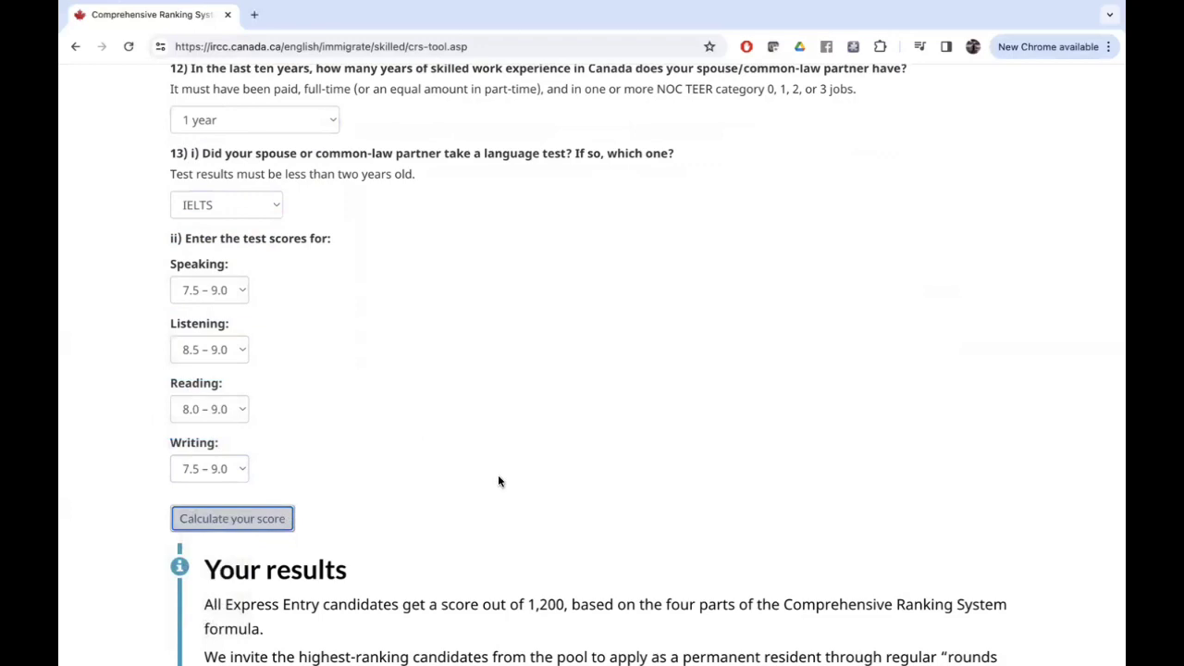
scroll(497, 477, "down", 3)
scroll(497, 480, "down", 4)
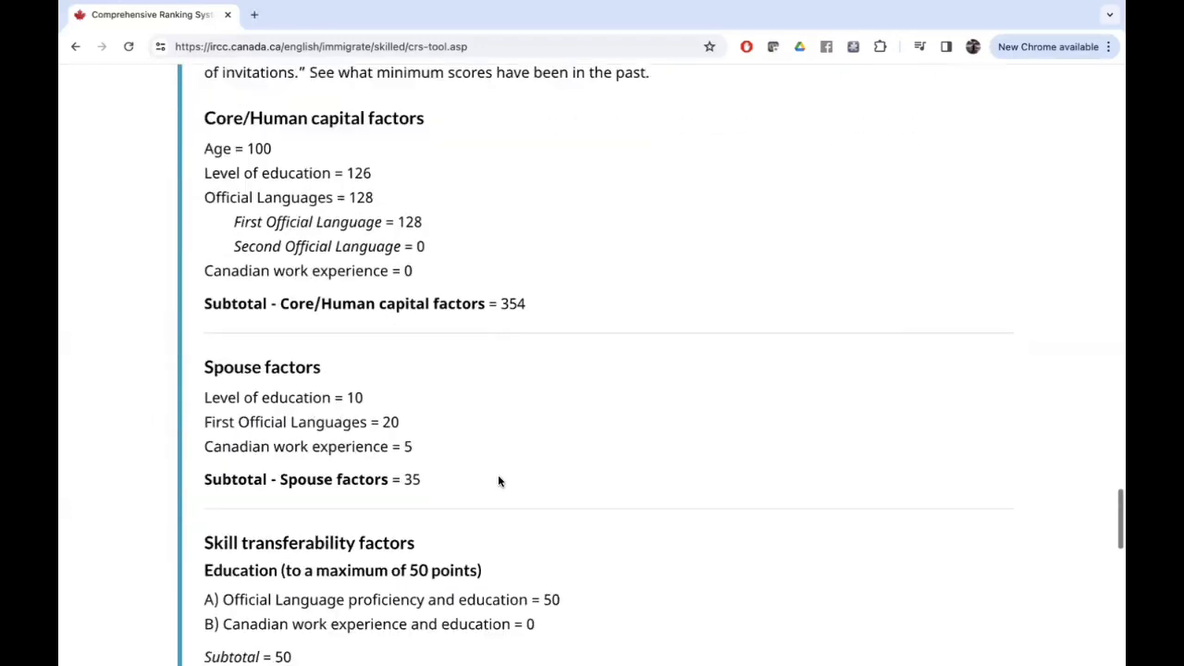
scroll(498, 481, "down", 1)
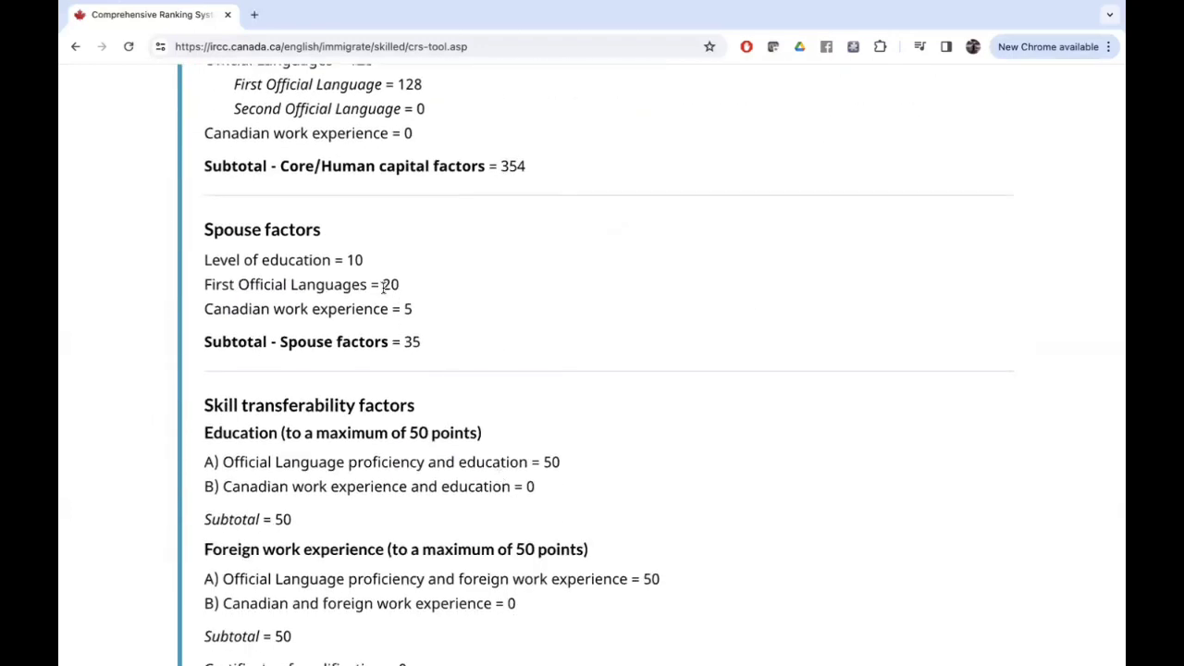
right_click(397, 333)
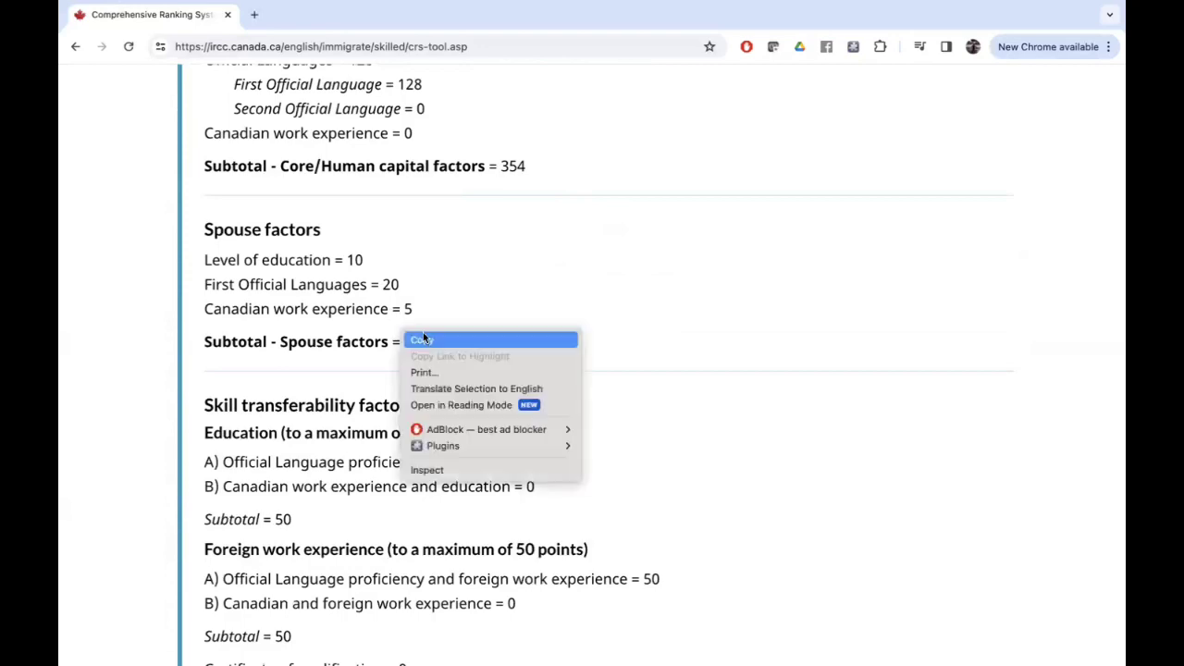
left_click(405, 337)
scroll(410, 337, "down", 1)
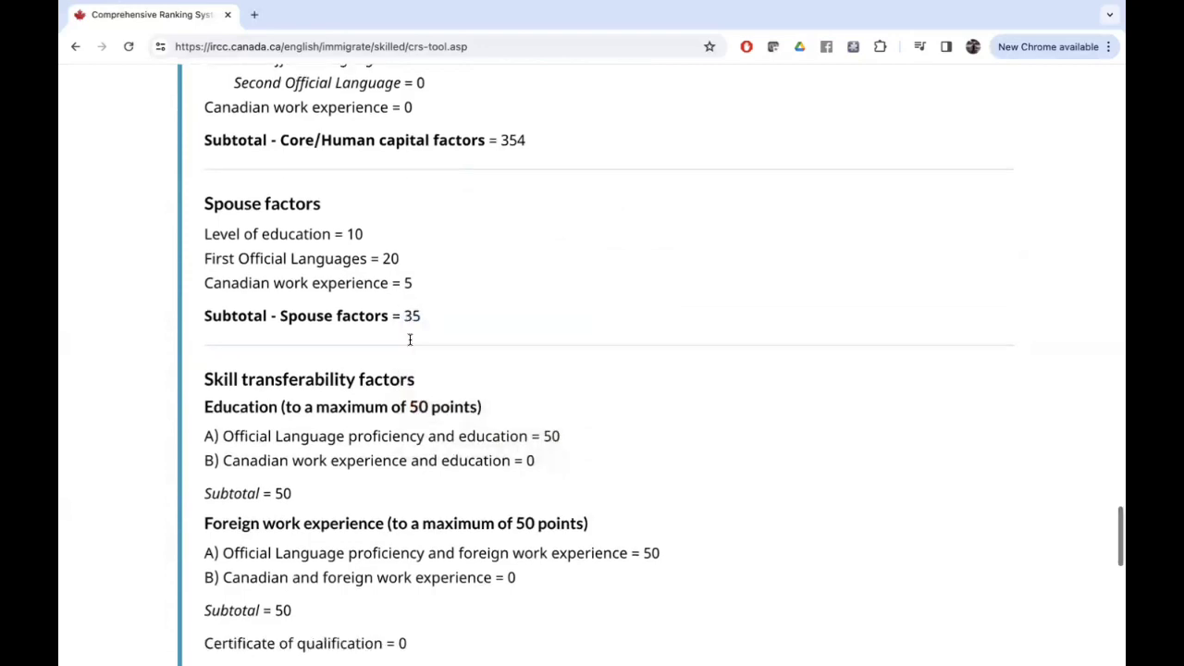
scroll(410, 339, "down", 6)
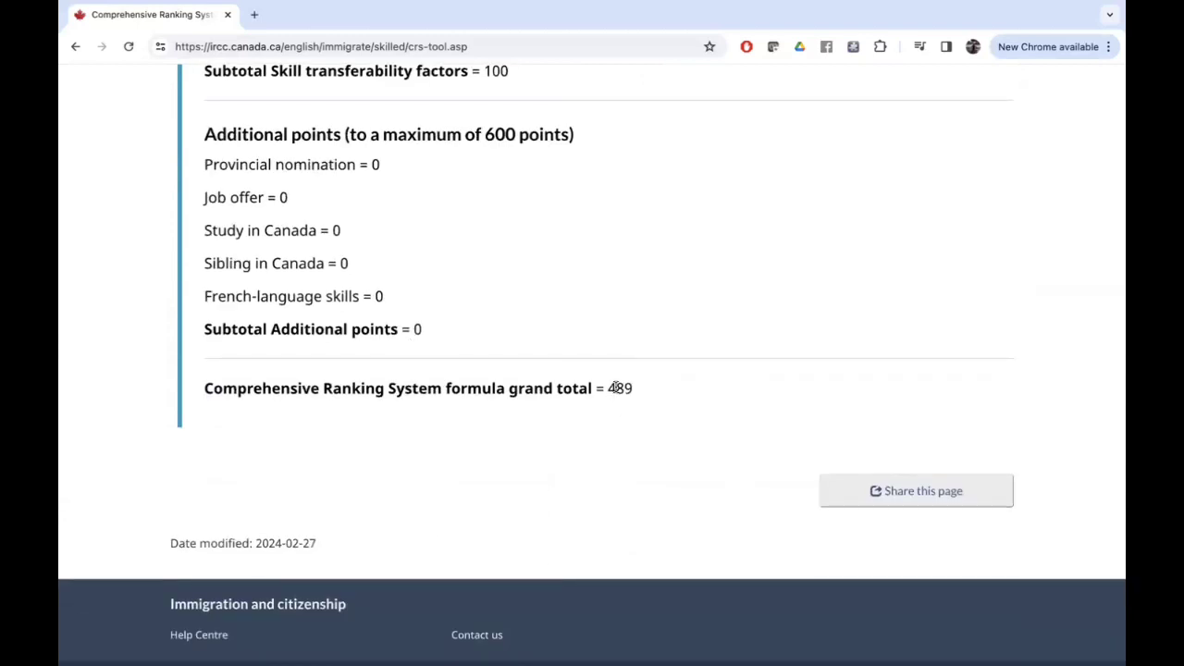
scroll(616, 388, "up", 2)
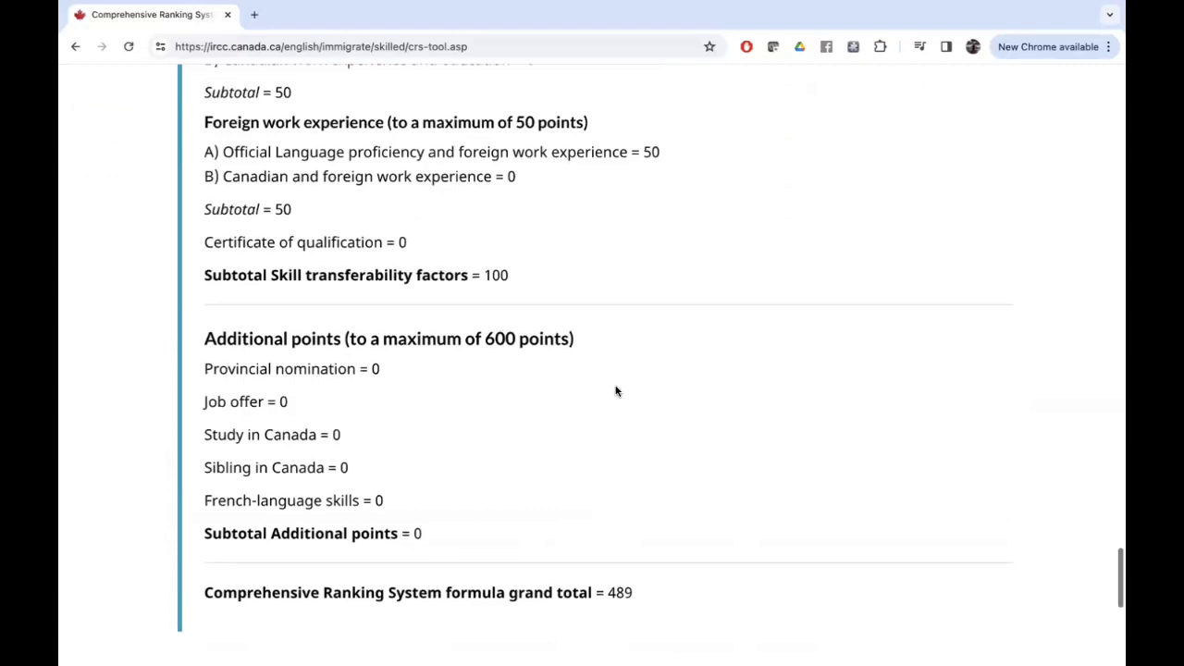
scroll(580, 462, "up", 8)
scroll(580, 464, "up", 10)
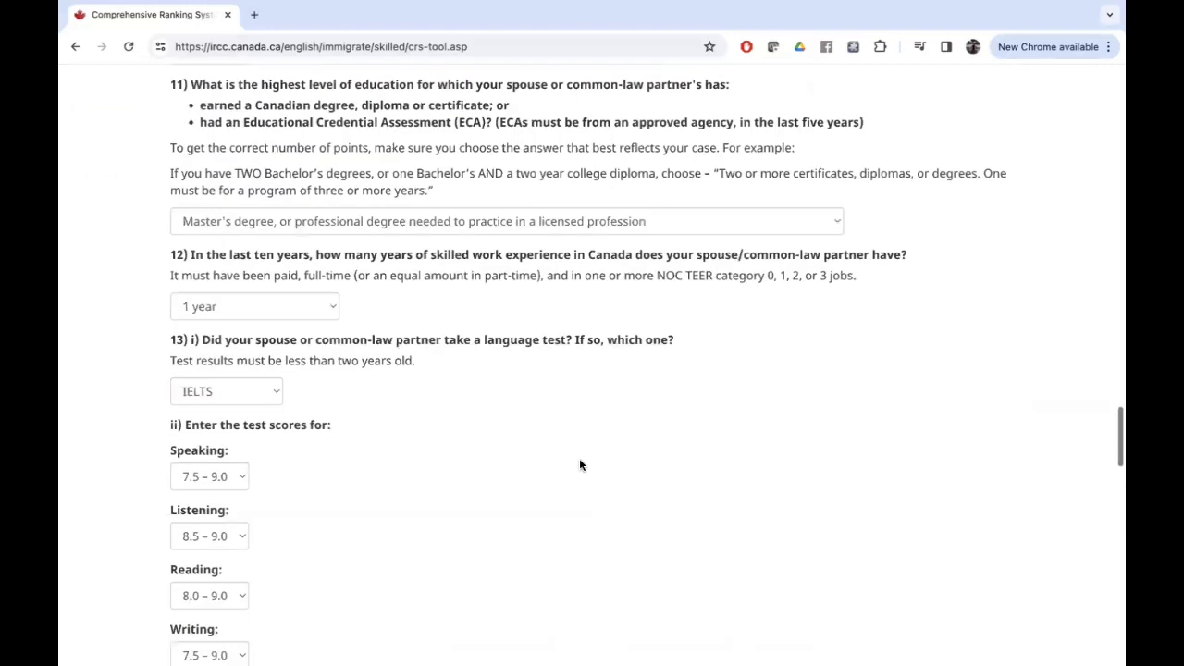
scroll(580, 465, "up", 2)
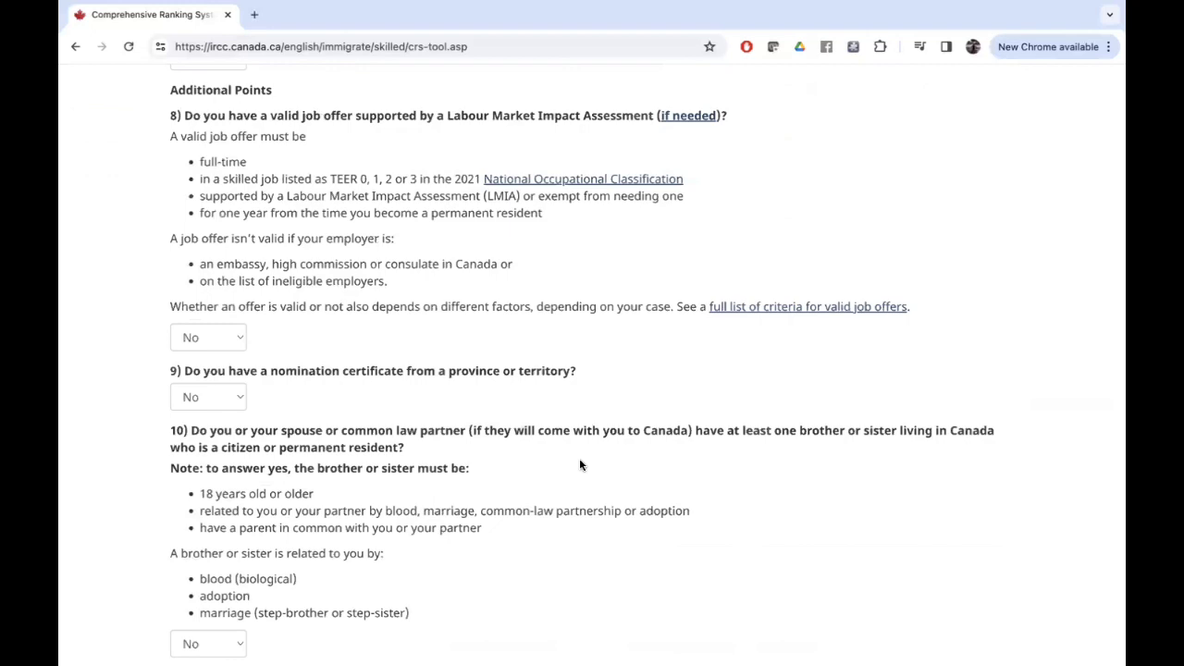
scroll(580, 464, "up", 1)
scroll(580, 464, "up", 8)
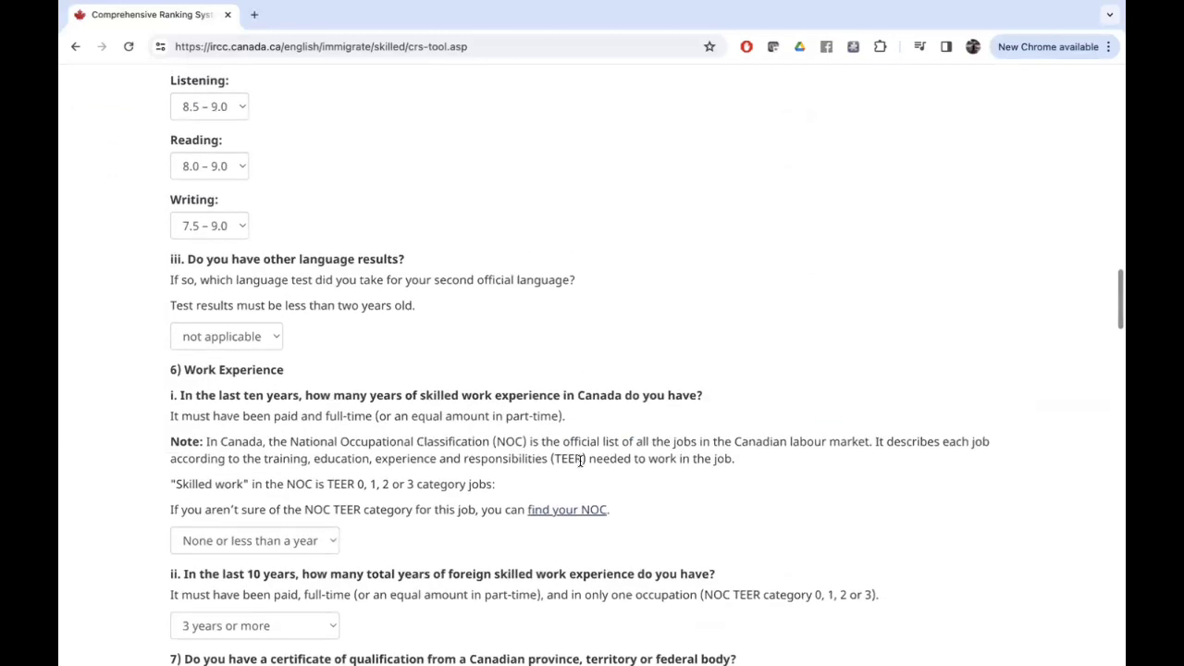
scroll(567, 422, "up", 2)
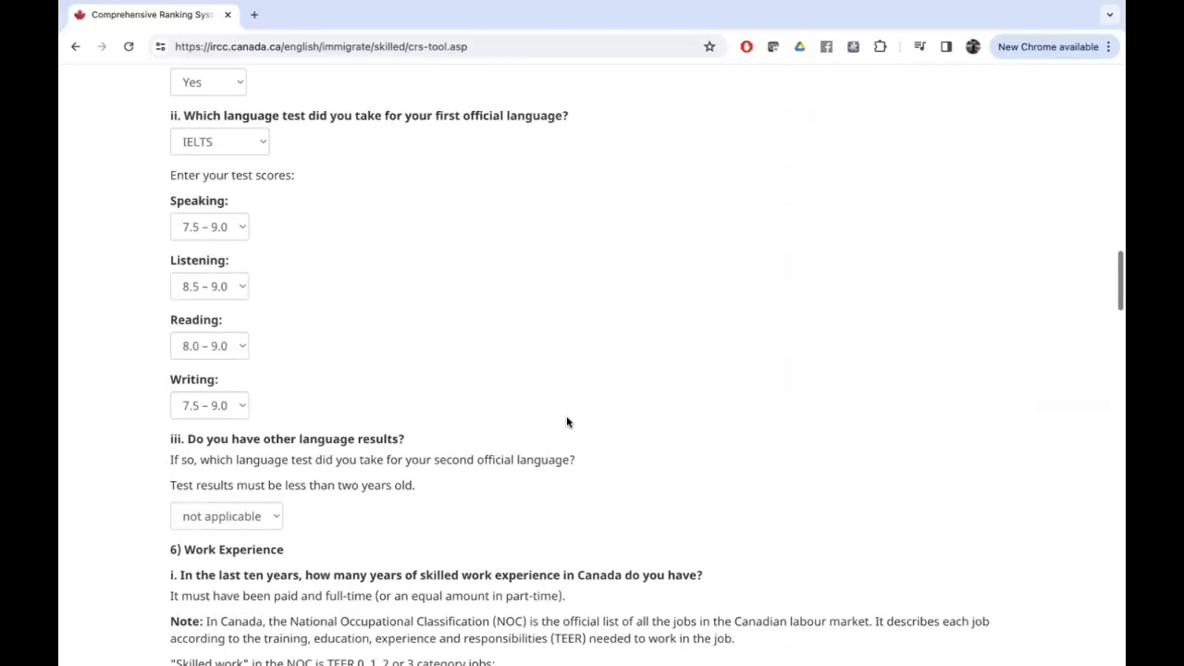
scroll(566, 422, "up", 1)
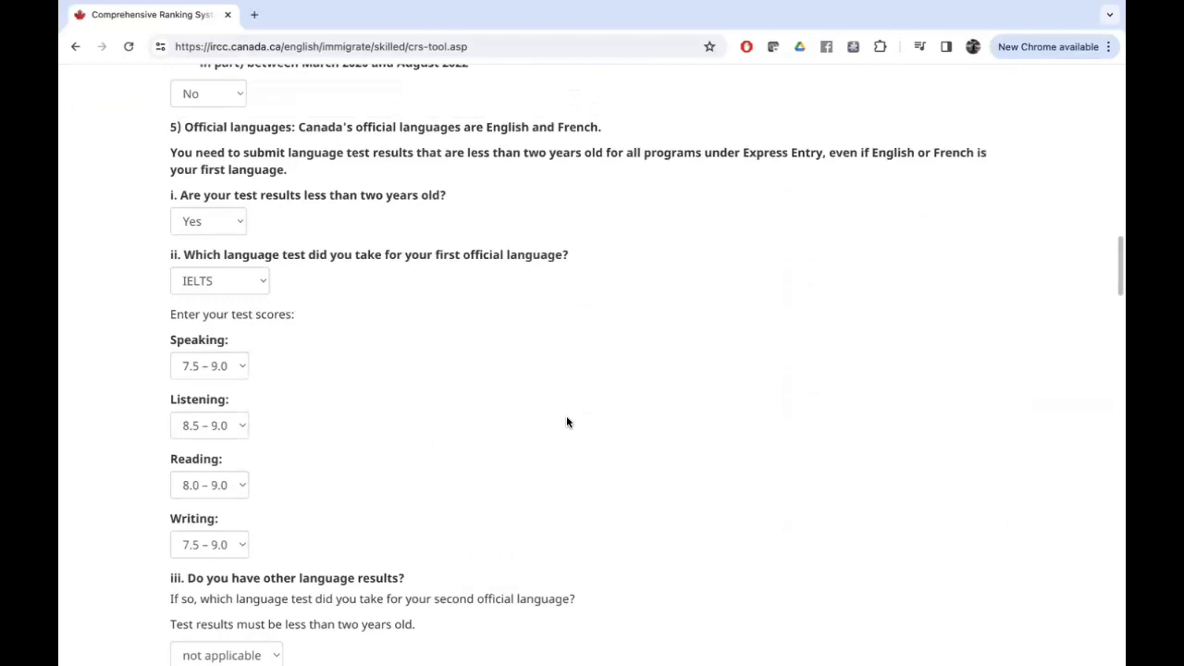
scroll(567, 421, "up", 4)
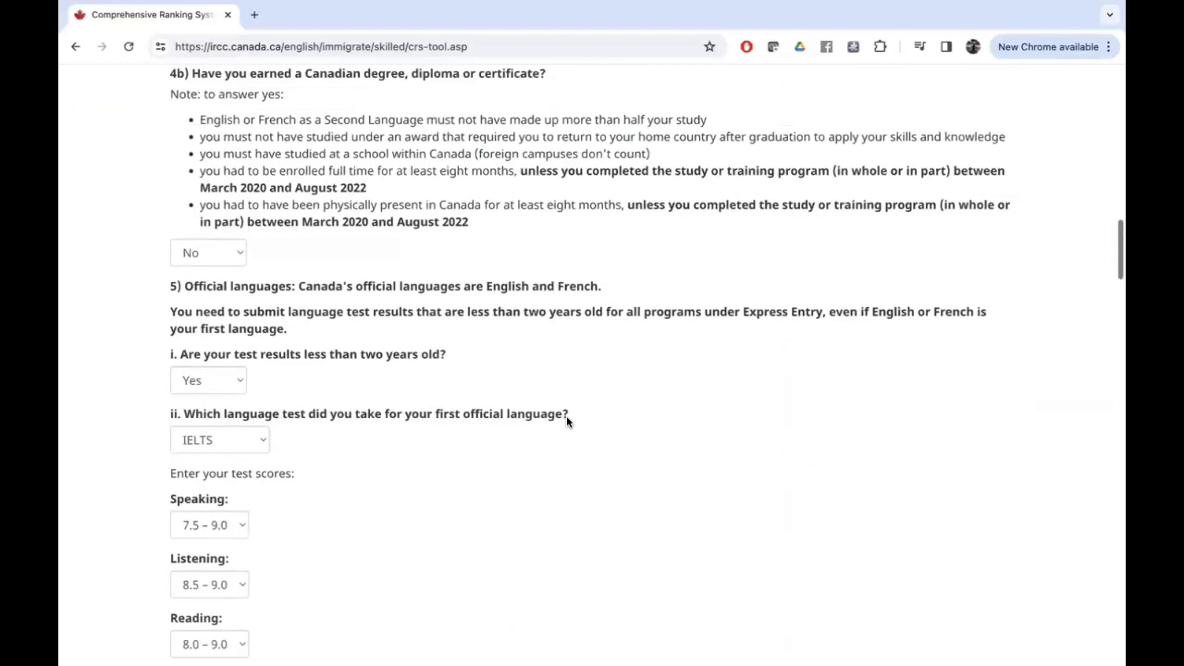
scroll(567, 422, "up", 10)
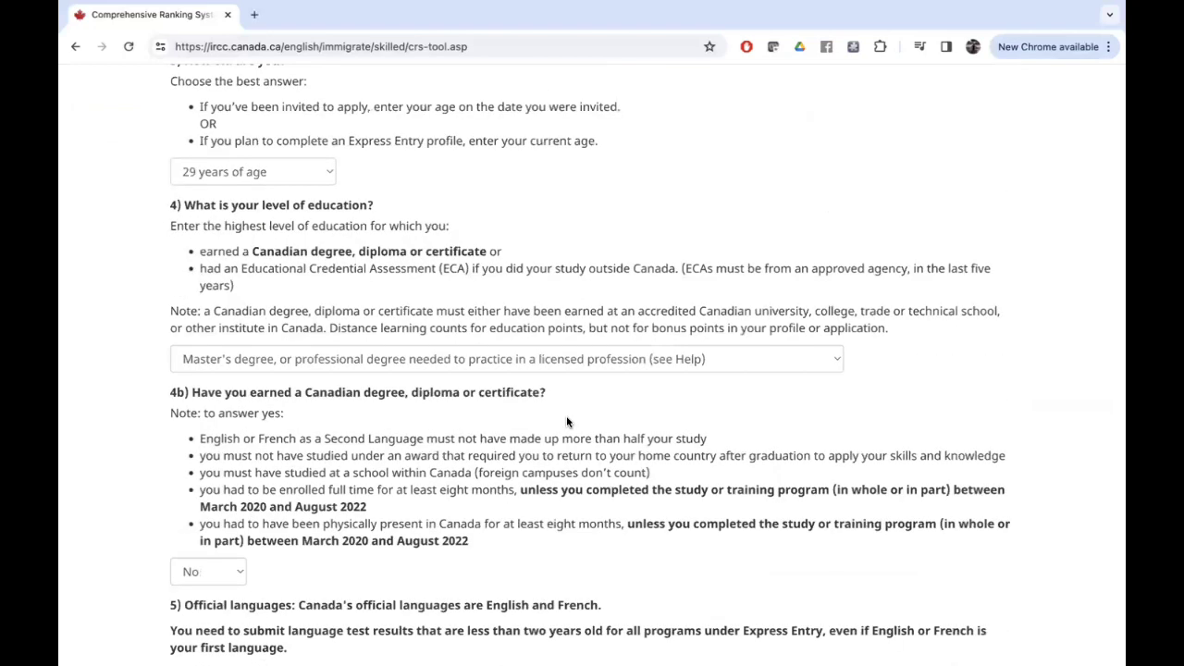
scroll(567, 416, "up", 3)
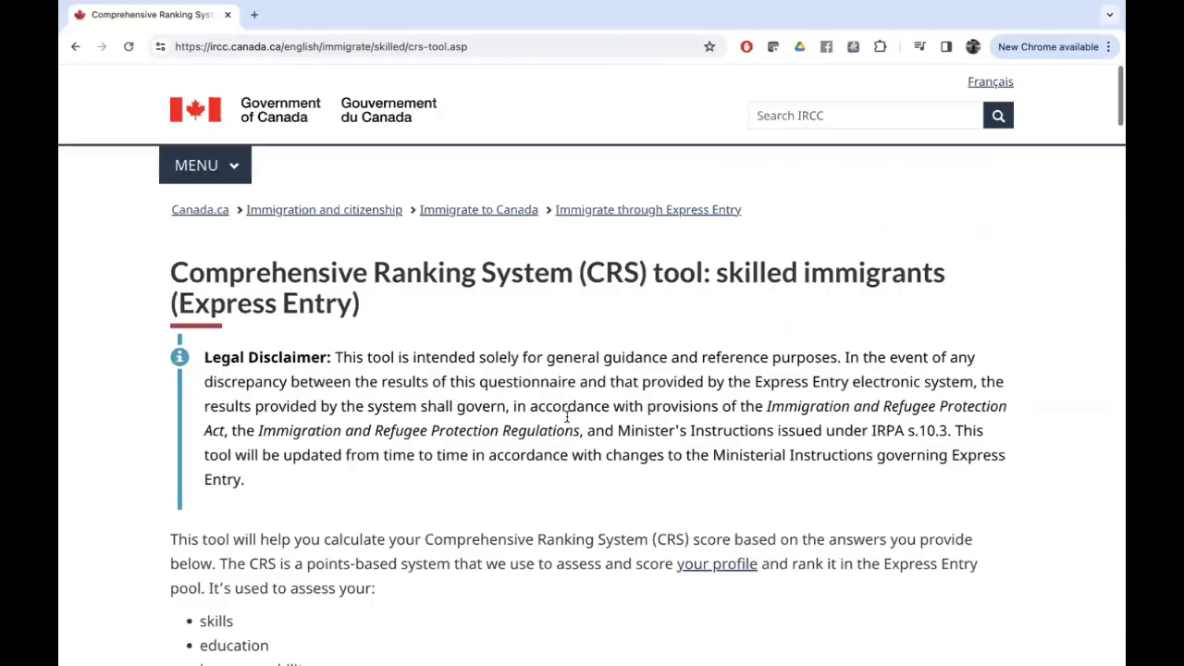
scroll(567, 418, "down", 2)
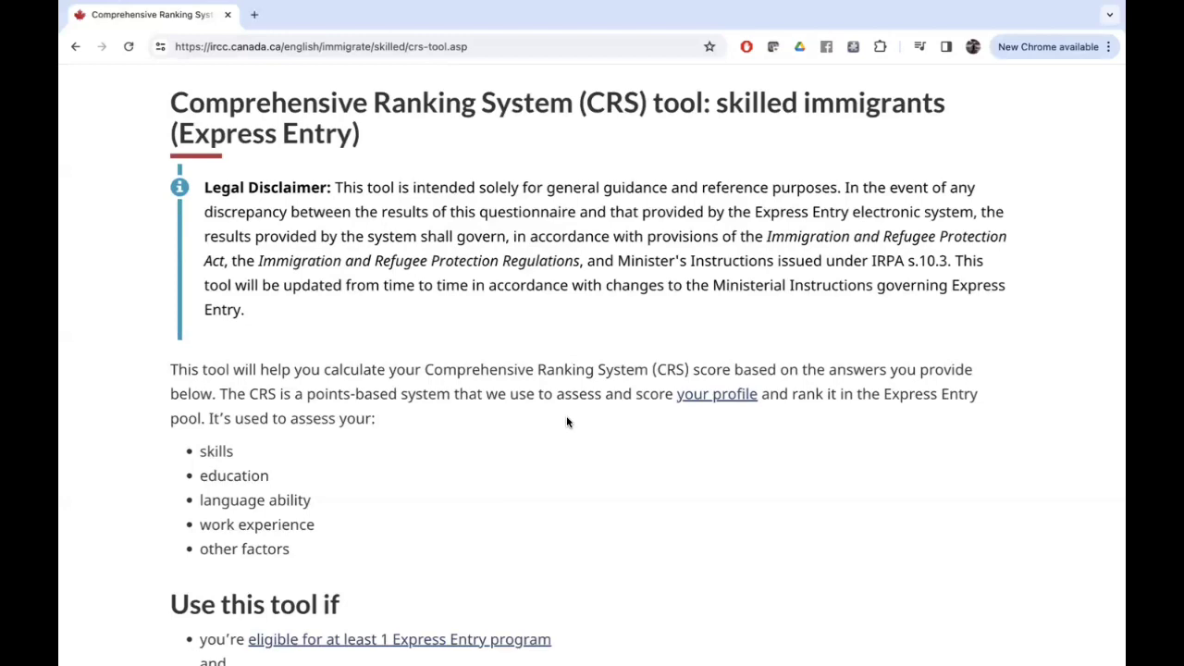
scroll(567, 422, "down", 3)
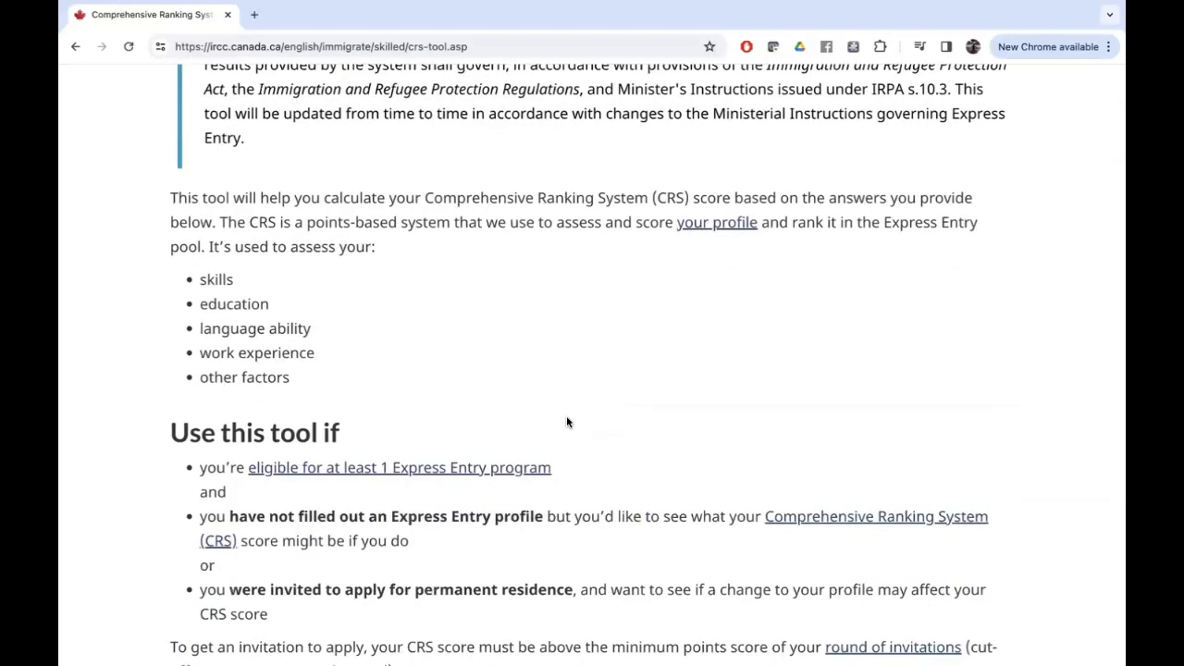
scroll(566, 422, "down", 3)
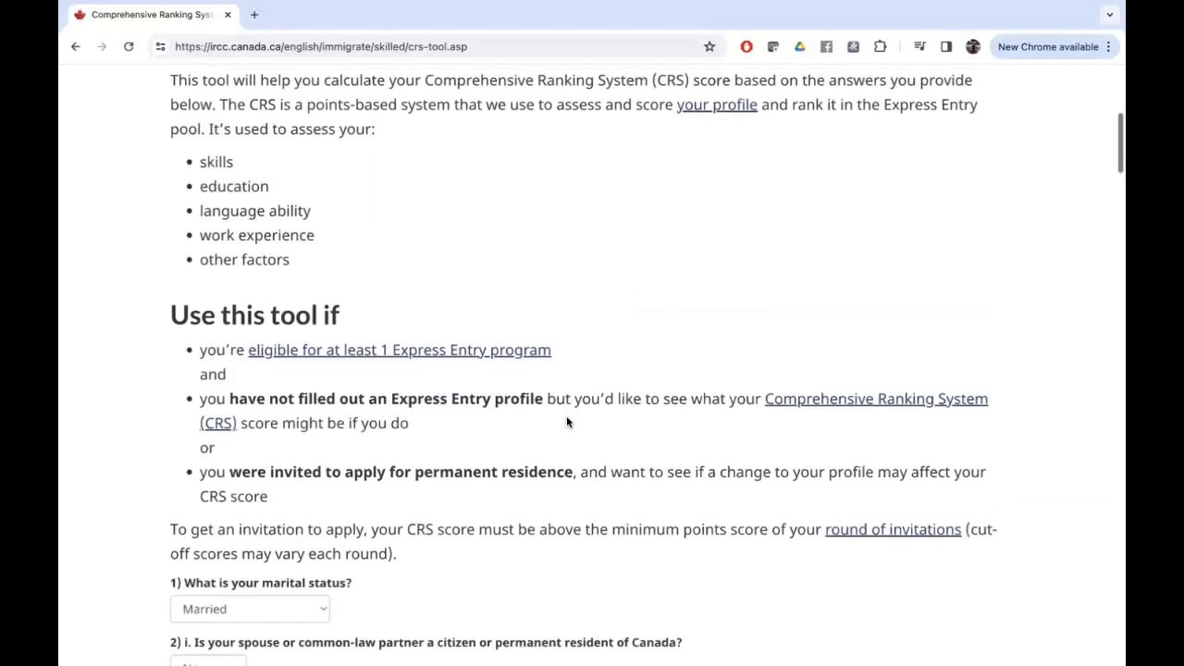